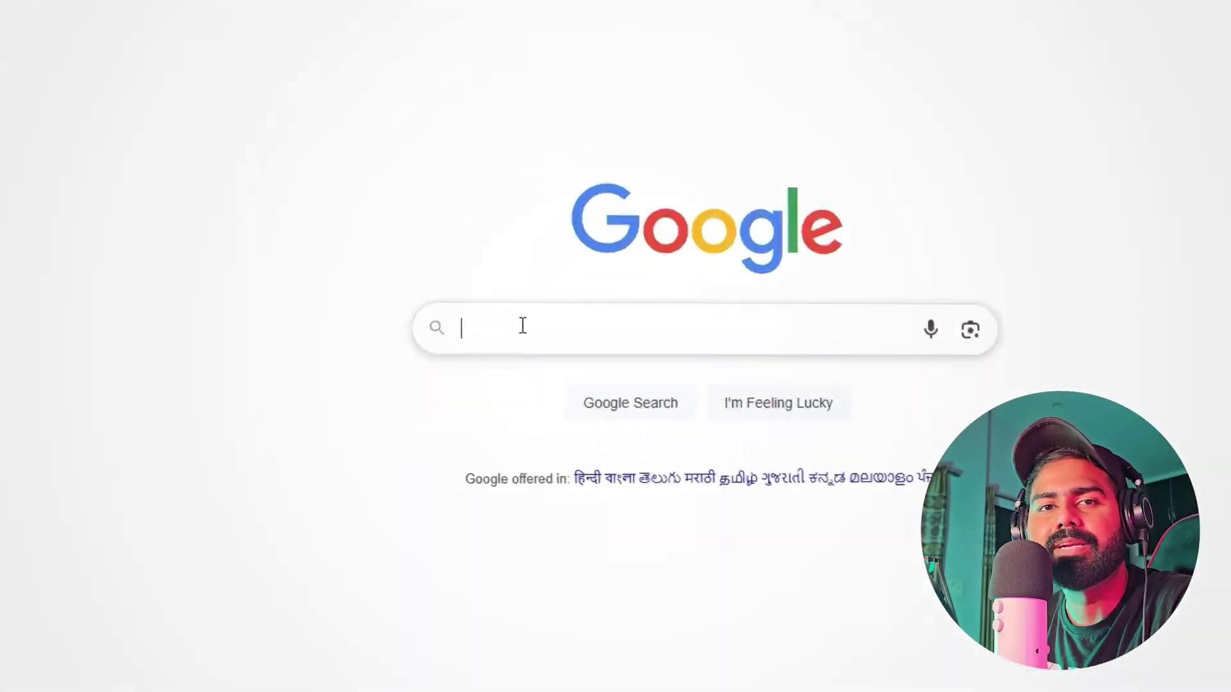
- Enter "vox style editing" in the Google search box
type("vox ")
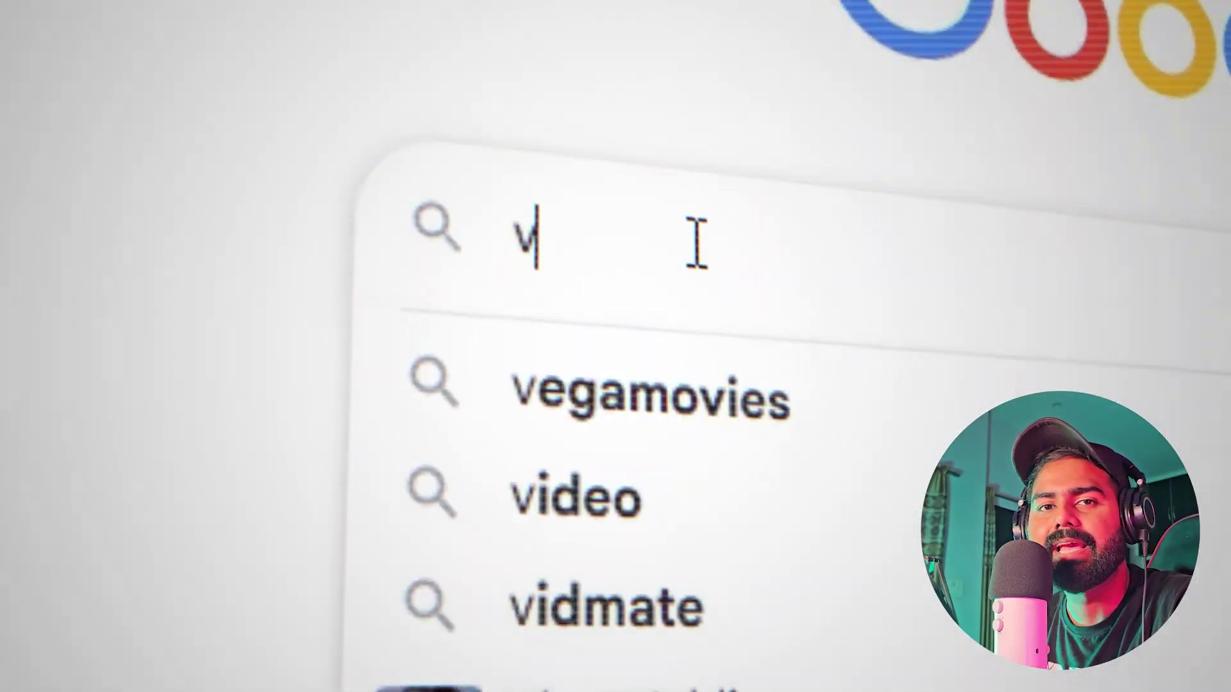
type("style editi")
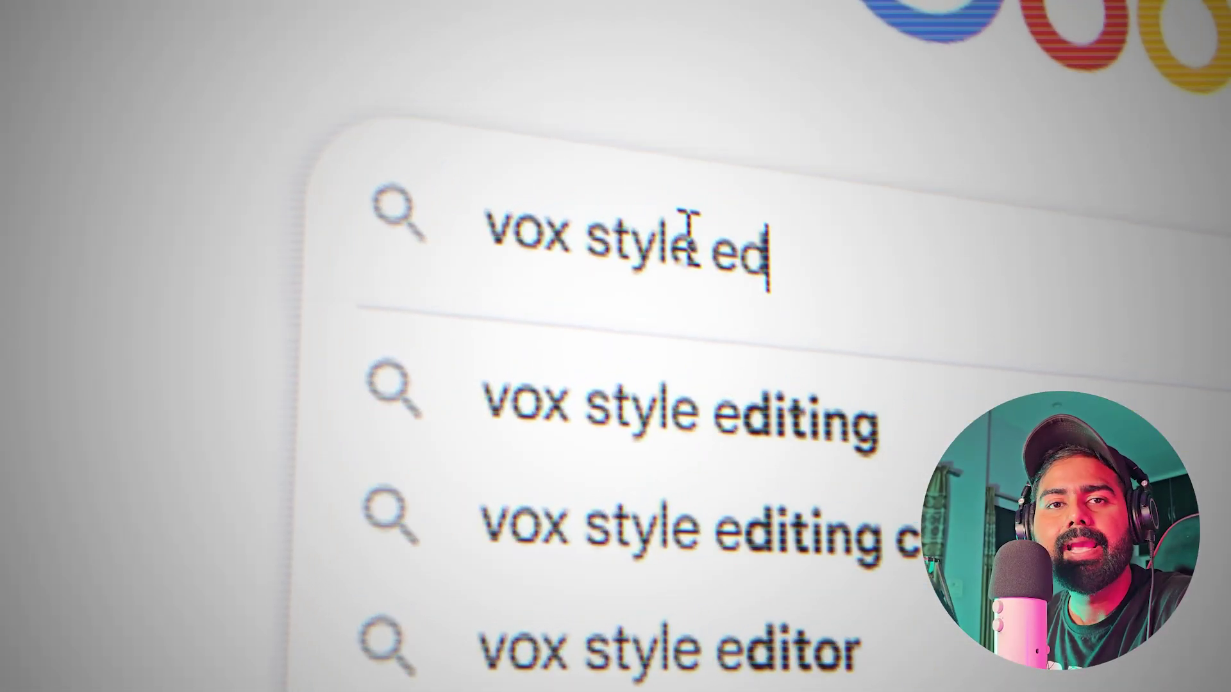
type("ng")
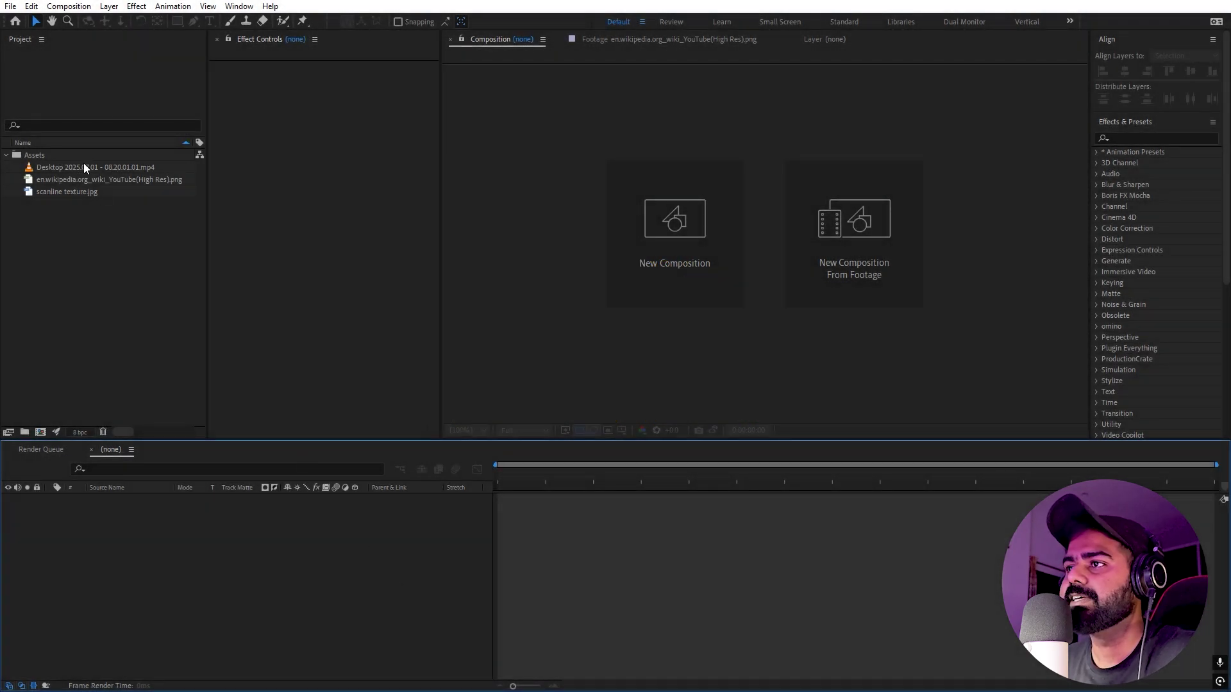
- Check the details of the Desktop 2025.07.01 - 08.20.01.01.mp4 clip in the Assets folder, and switch to Chrome
left_click(84, 166)
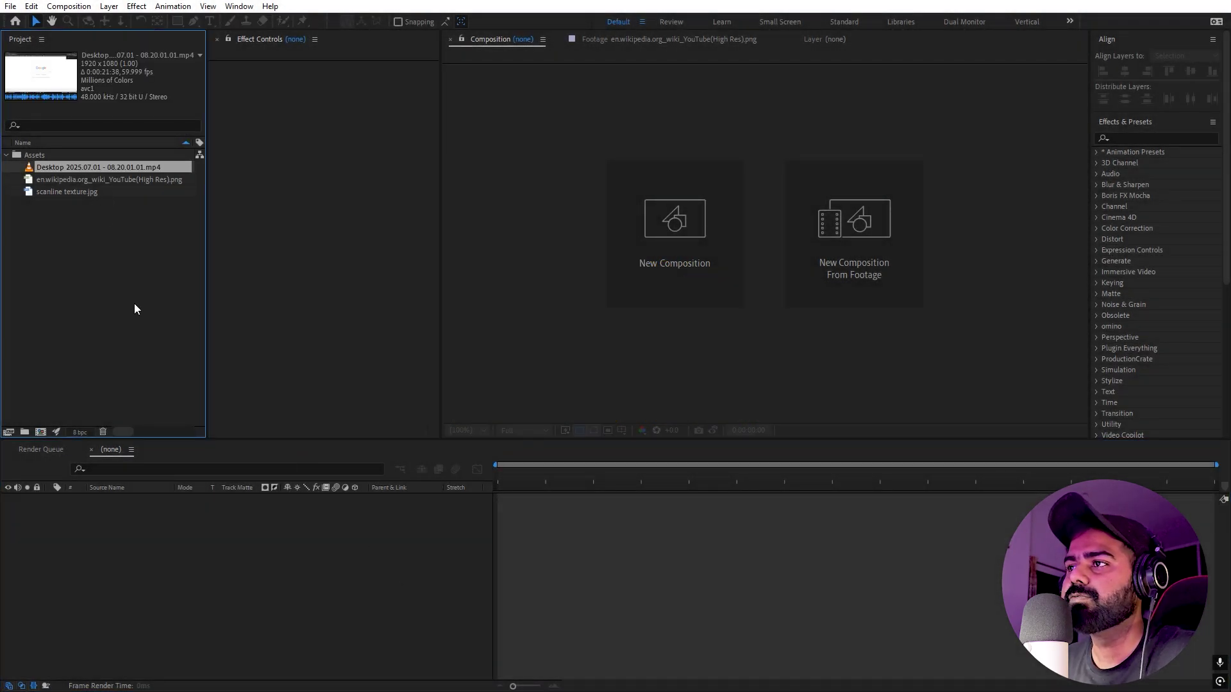
left_click(134, 305)
left_click(210, 570)
key("alt+Tab")
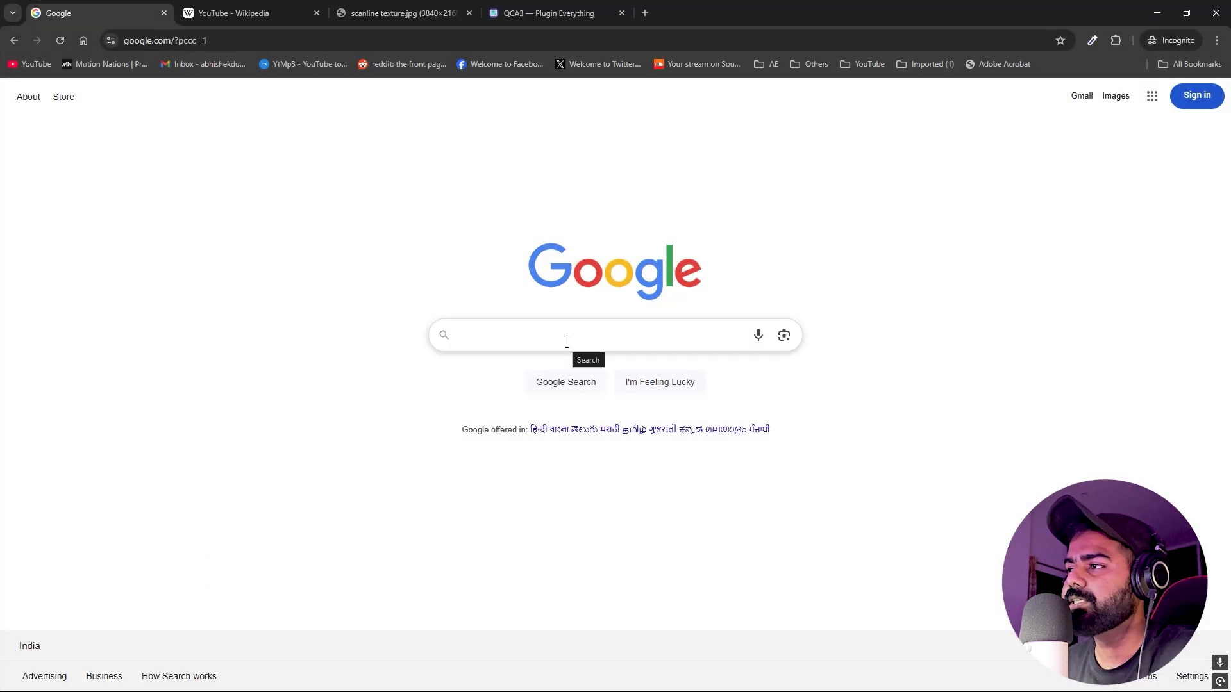
- Enter "vox turioa" in the Google search box and delete the whole query again
left_click(511, 343)
type("v")
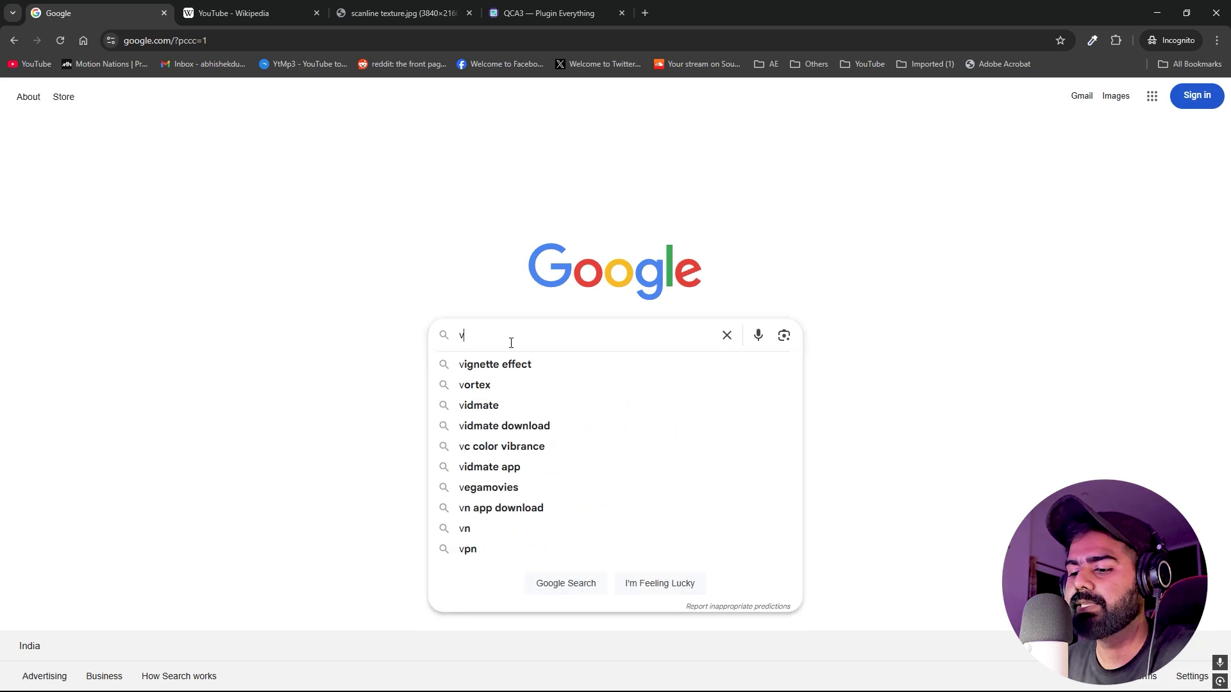
type("ox turioa")
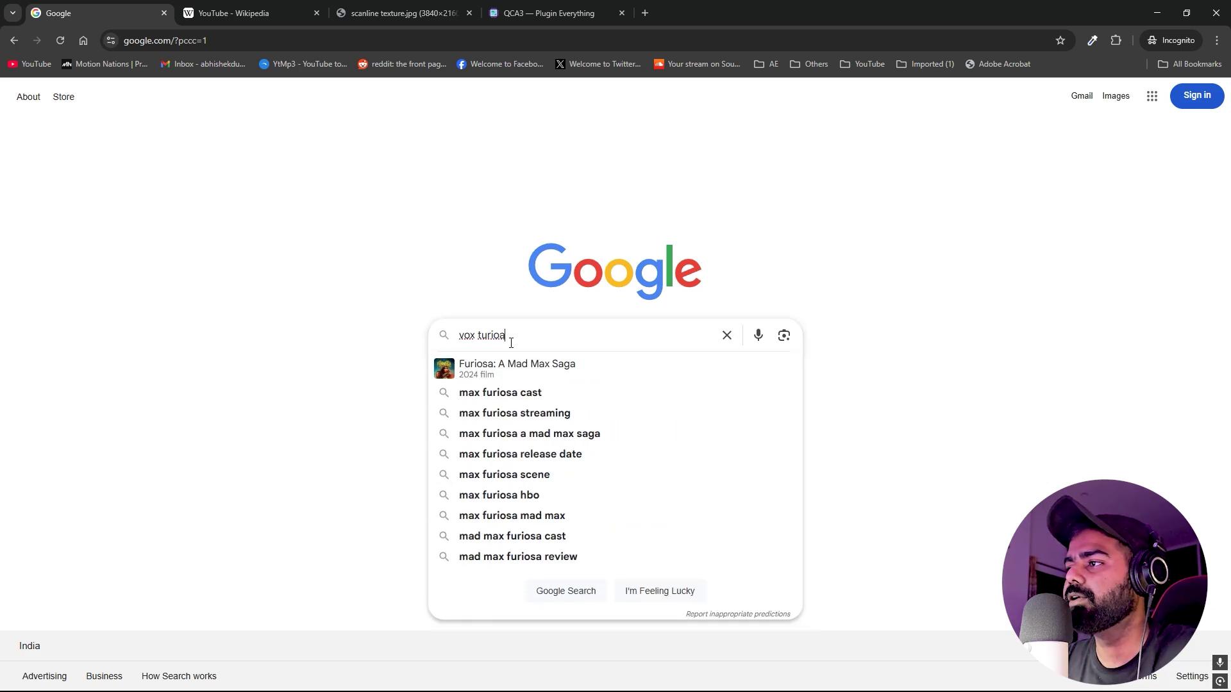
key("BackSpace")
key("BackSpace")
key("BackSpace")
key("BackSpace")
key("BackSpace")
key("BackSpace")
key("BackSpace")
key("BackSpace")
key("BackSpace")
key("BackSpace")
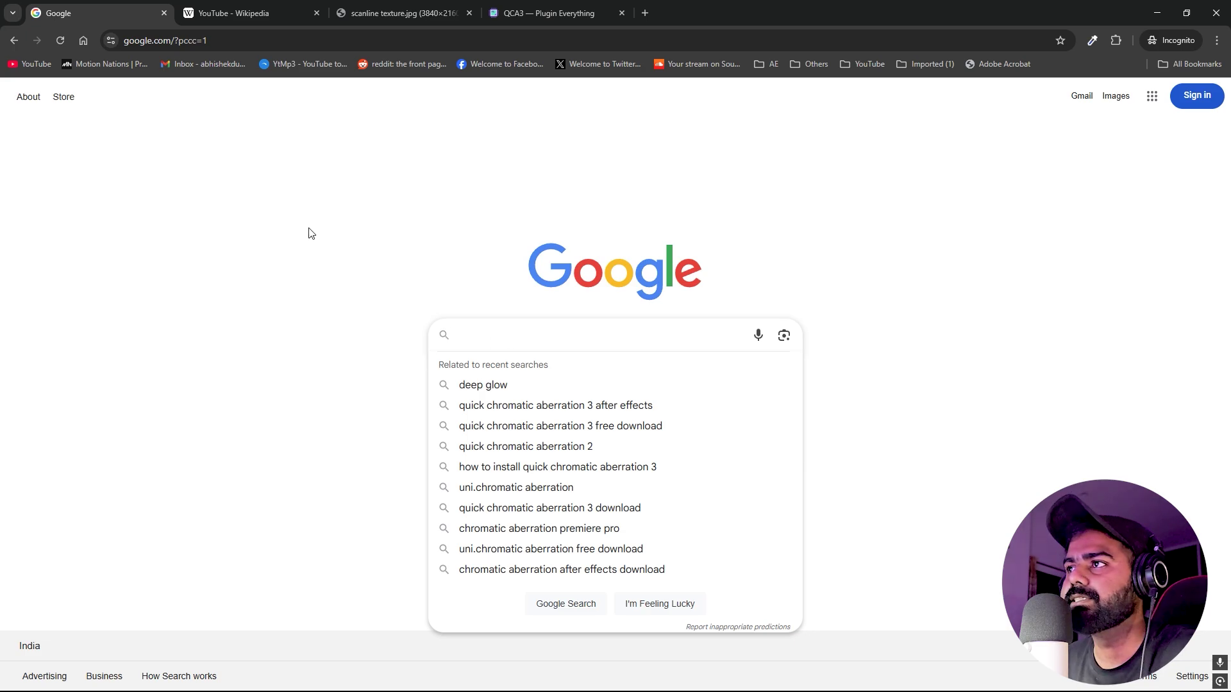
- Go to the Wikipedia article on YouTube and open the developer tools with device emulation enabled
key("ctrl+Tab")
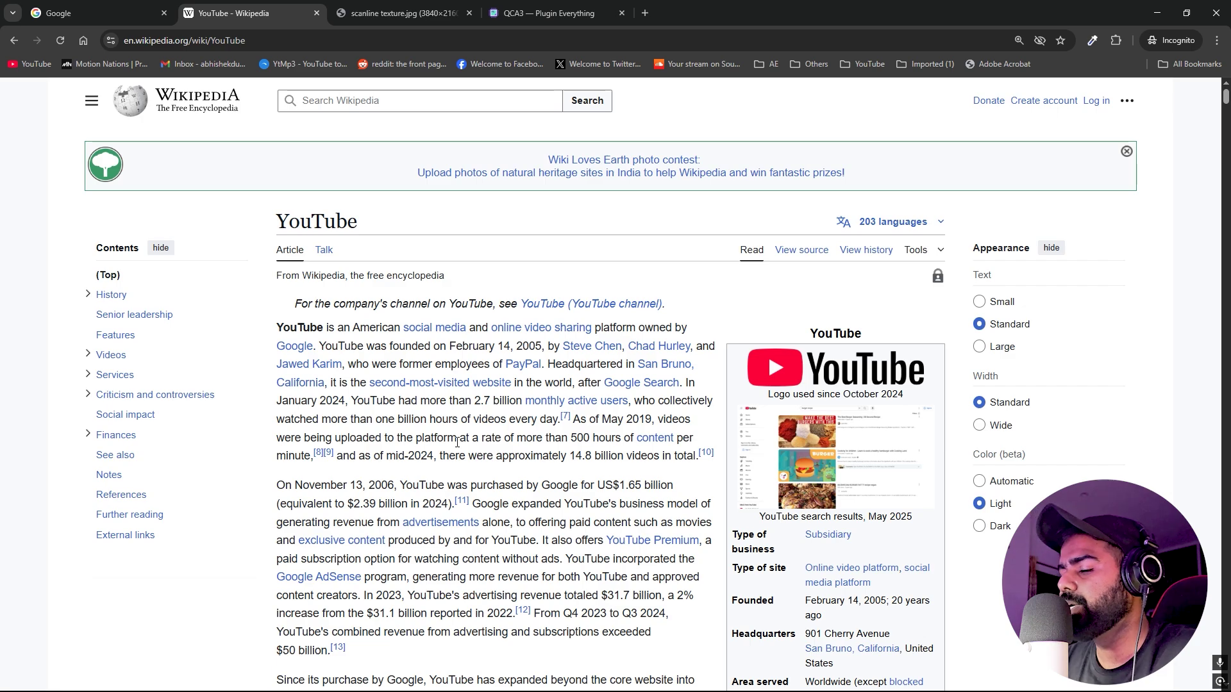
key("F12")
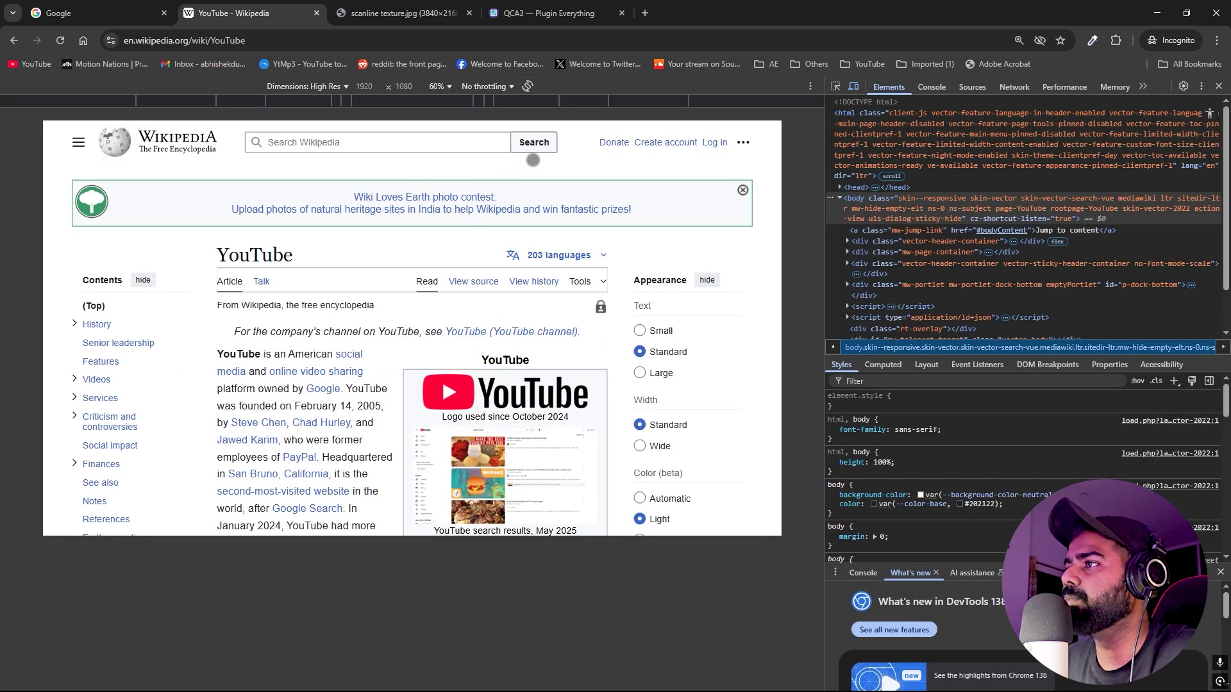
left_click(853, 88)
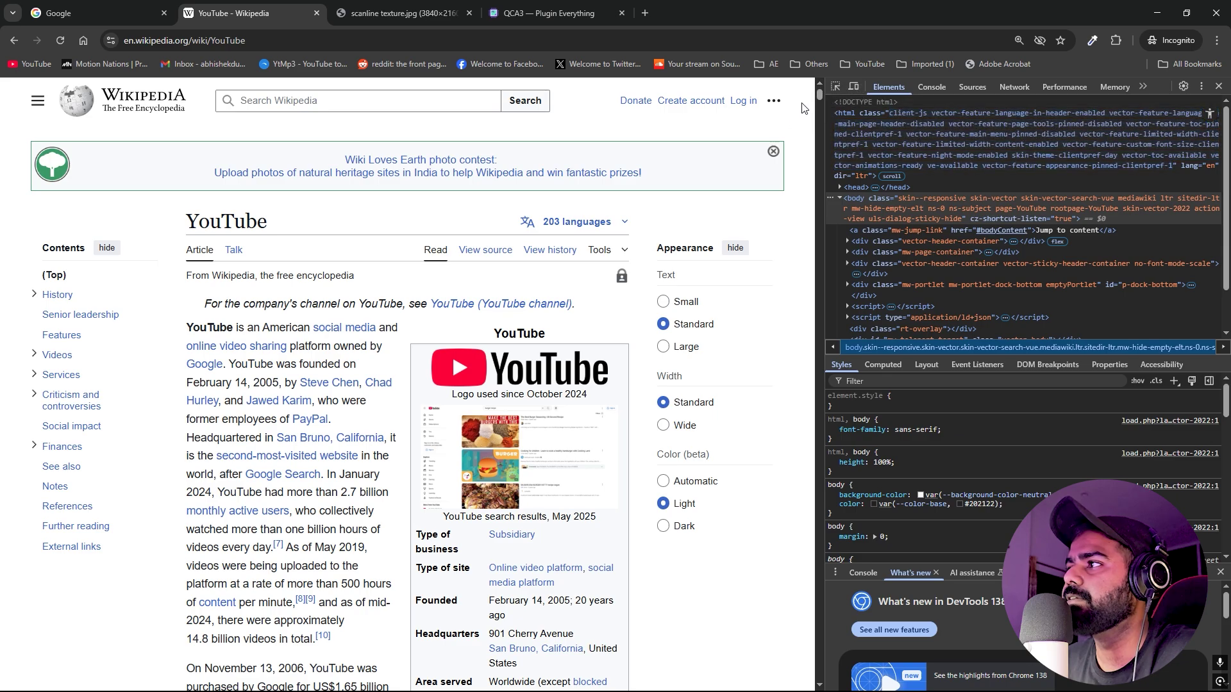
left_click(853, 87)
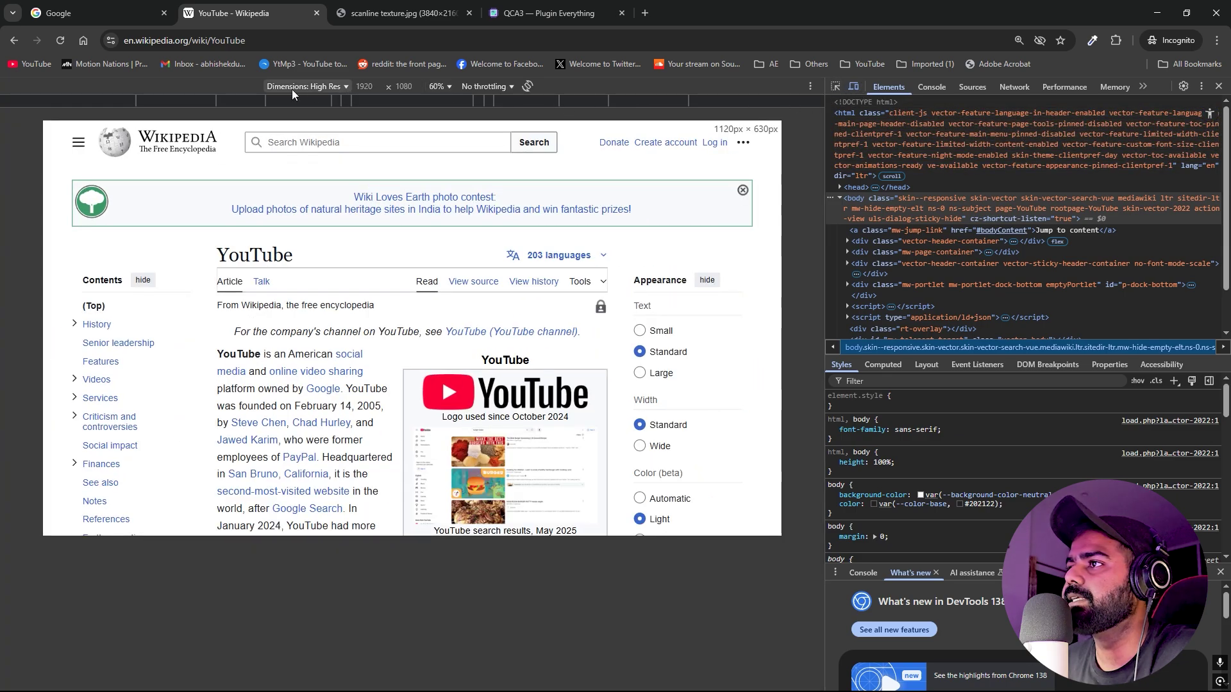
- Fill in a custom device named High Res at 1920 by 1080 with a device pixel ratio of 4, and close the device settings
left_click(344, 86)
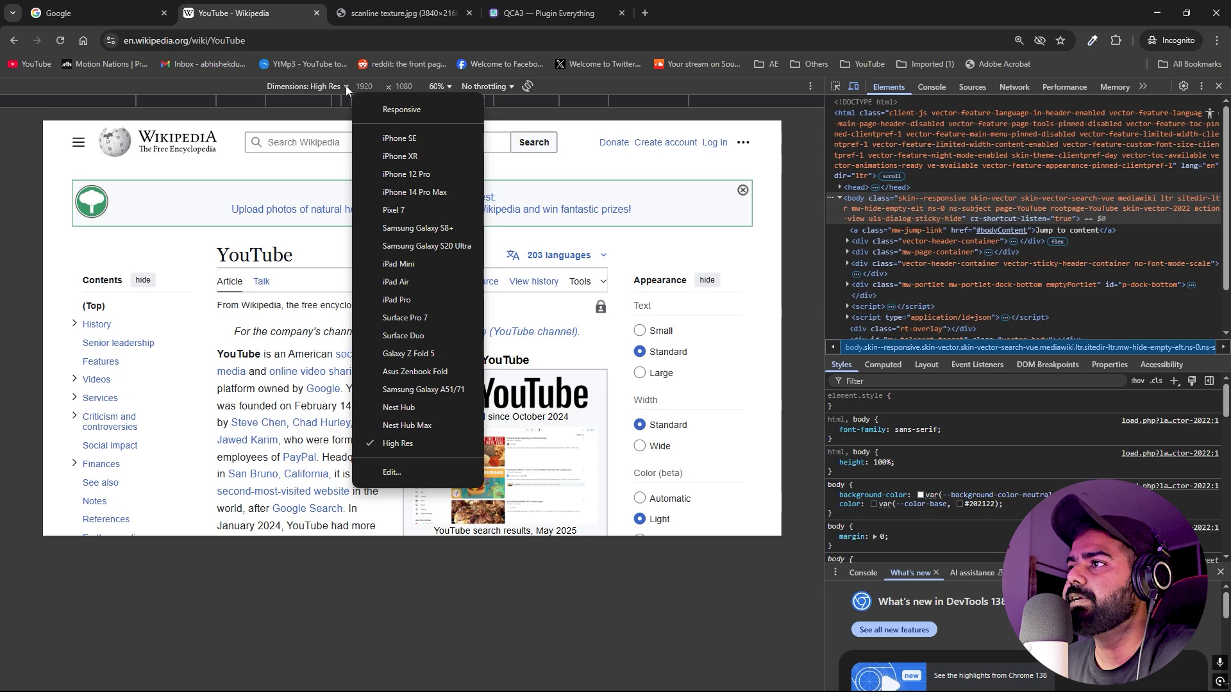
left_click(391, 472)
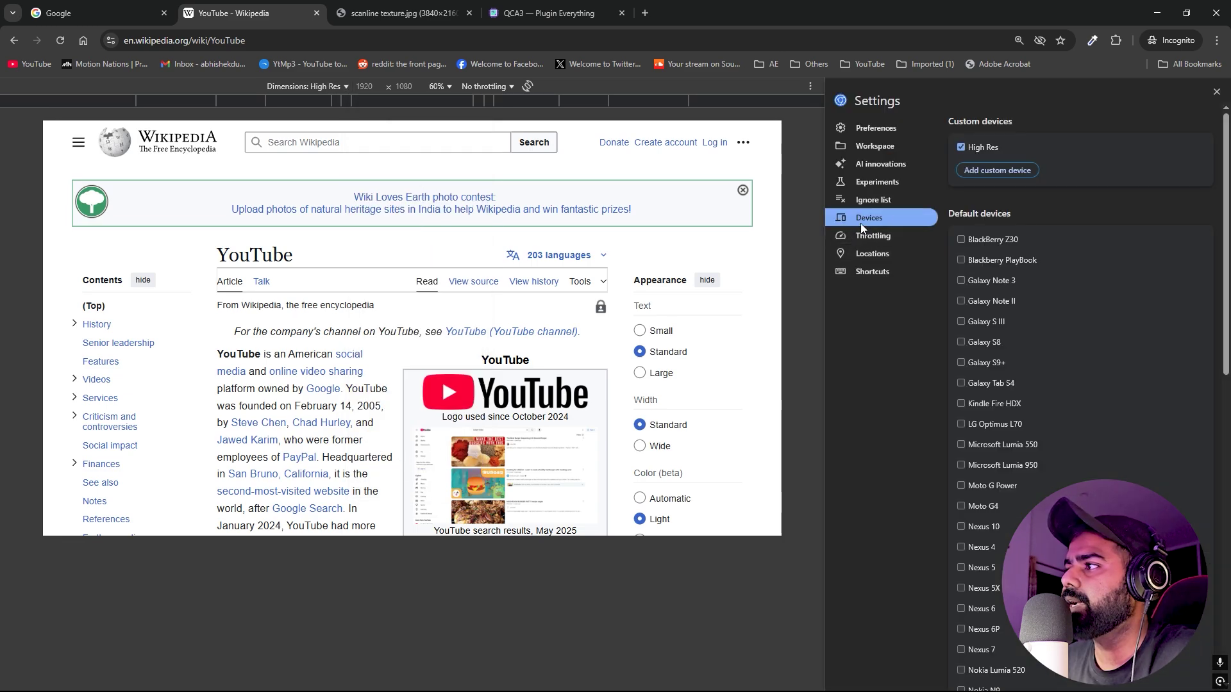
left_click(992, 169)
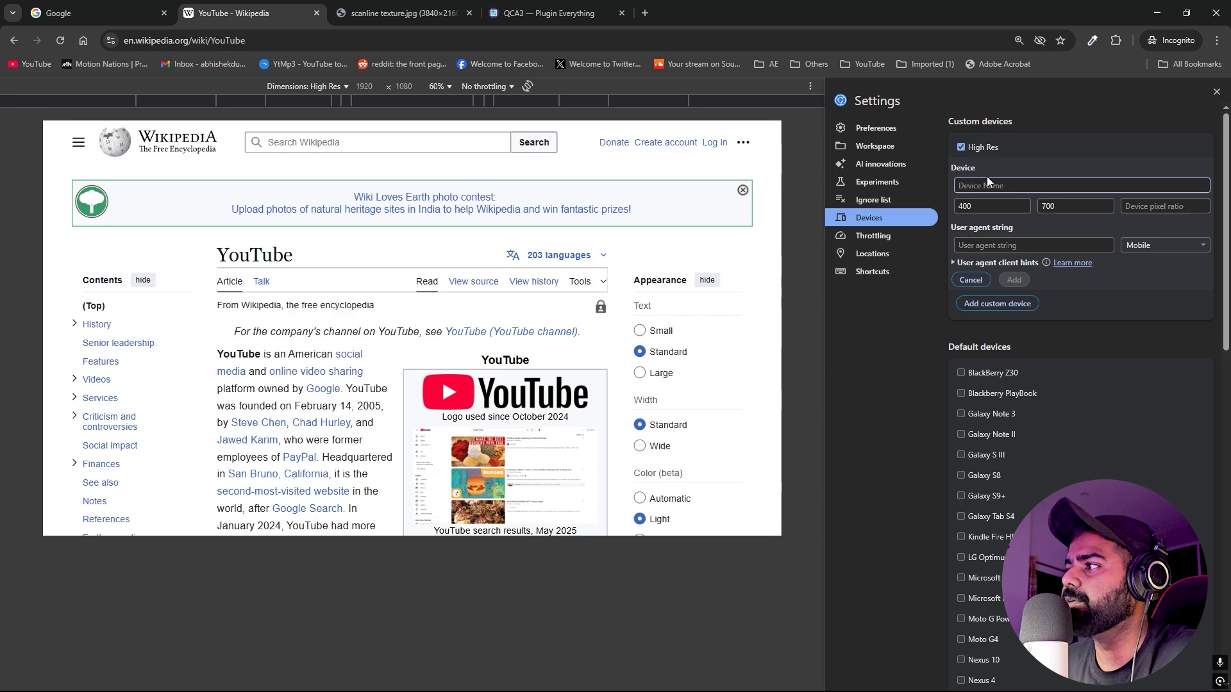
type("High Res")
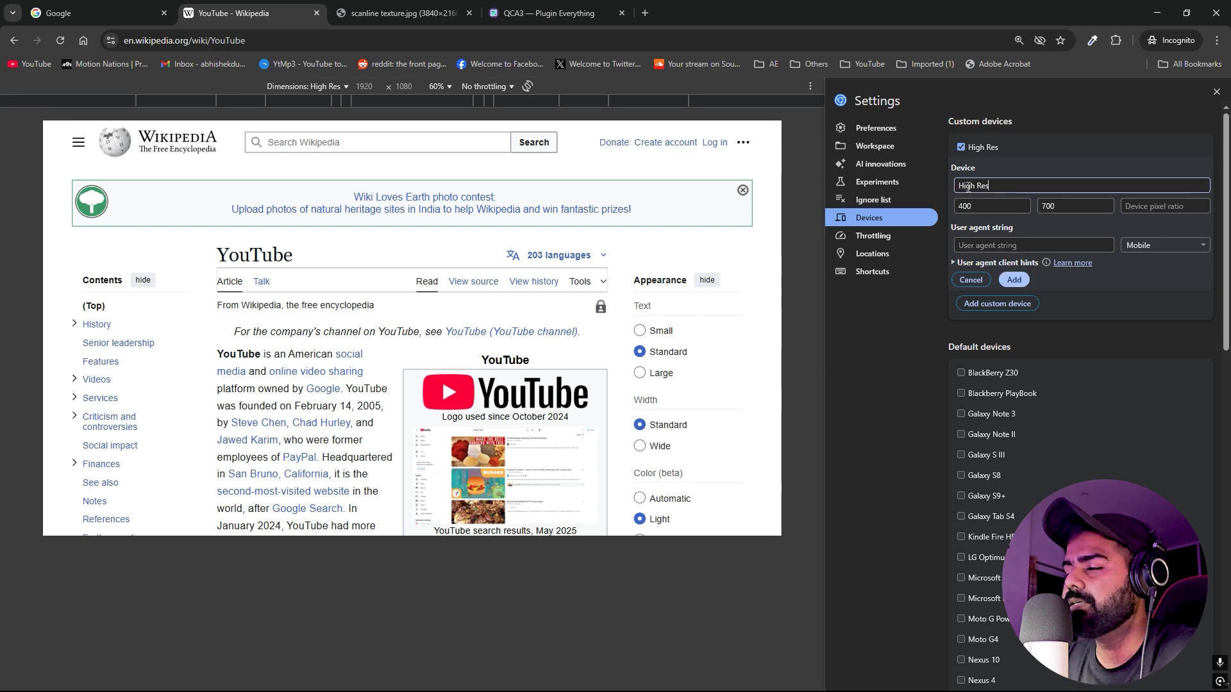
key("Tab")
type("1920")
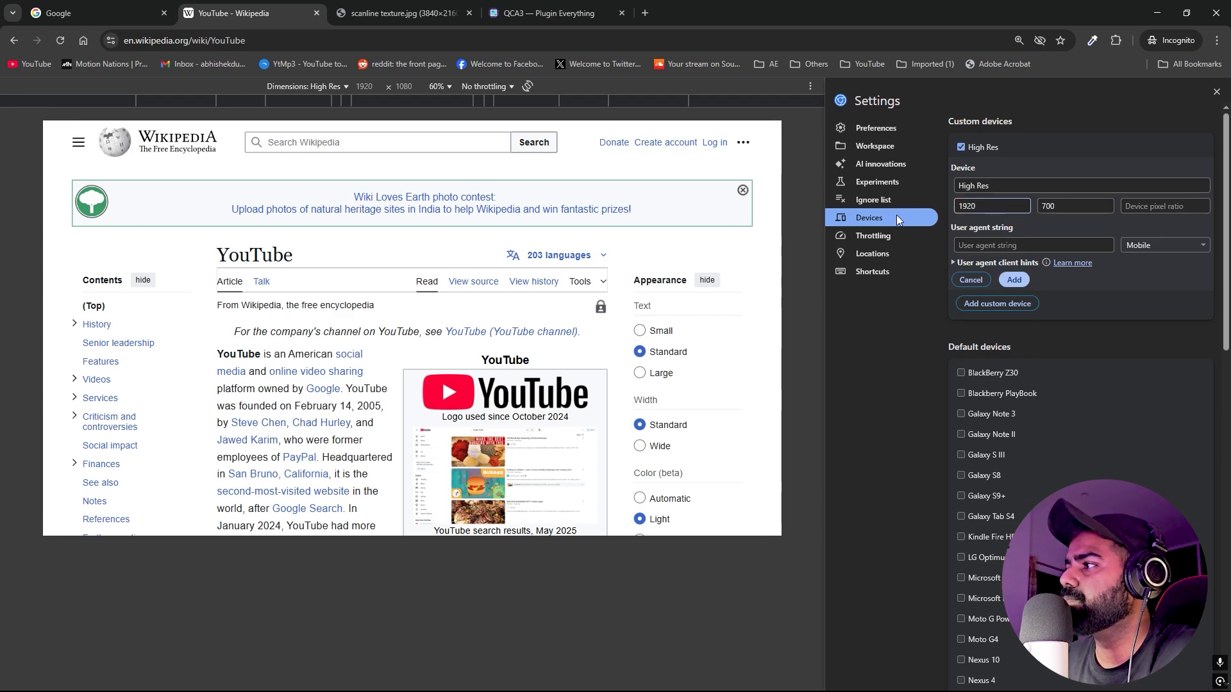
key("Tab")
type("1080")
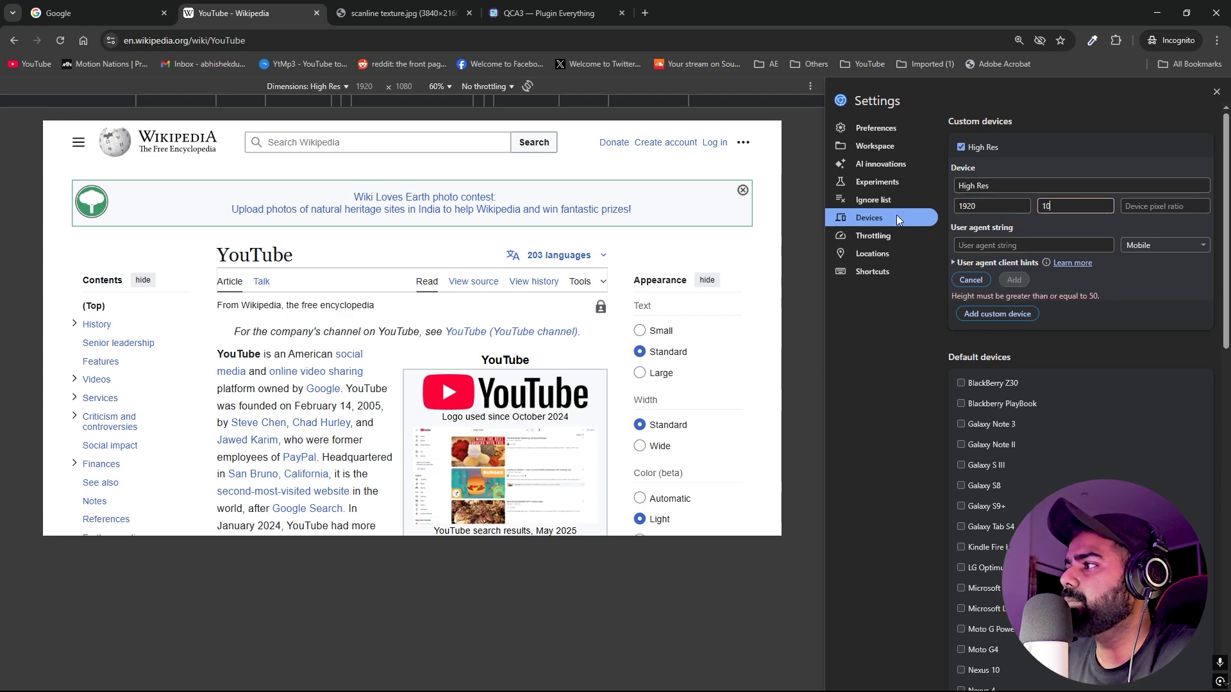
left_click(1171, 202)
type("4")
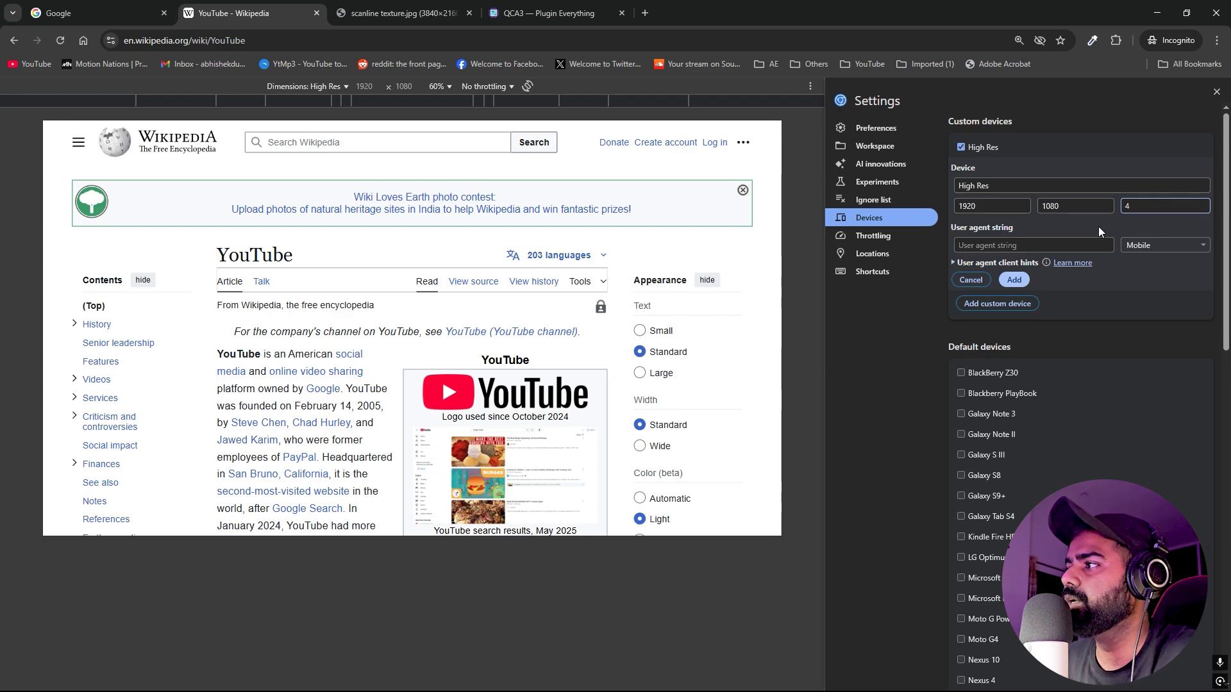
left_click(1099, 228)
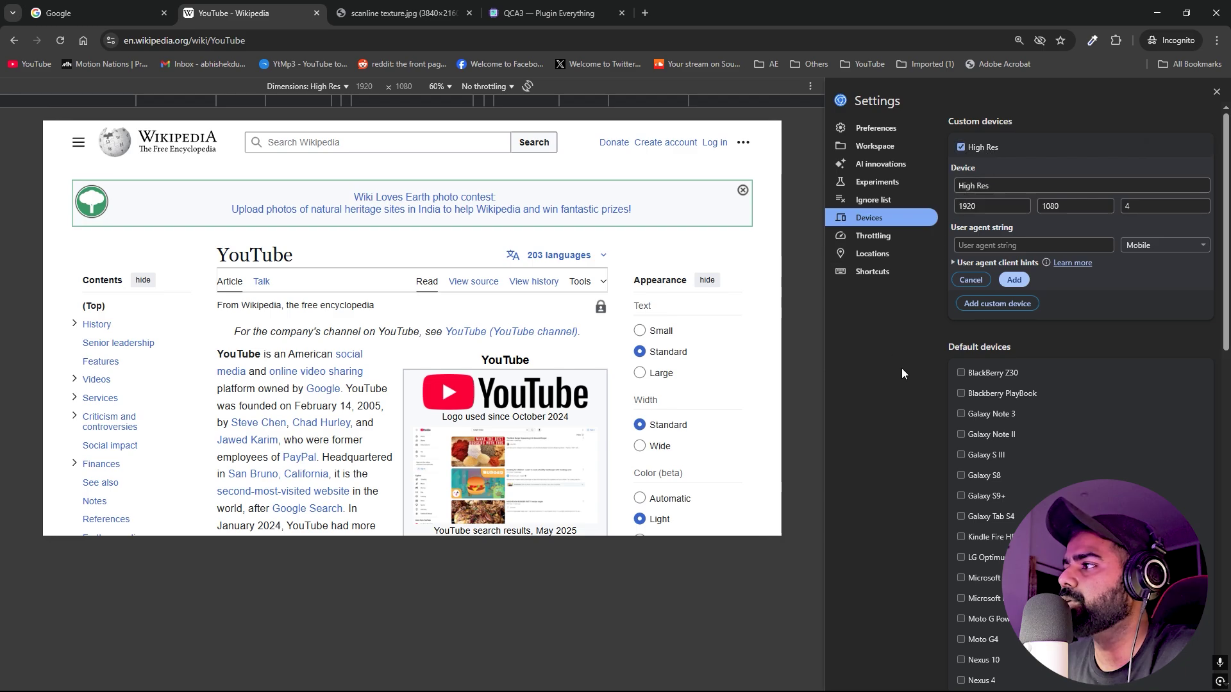
left_click(1215, 91)
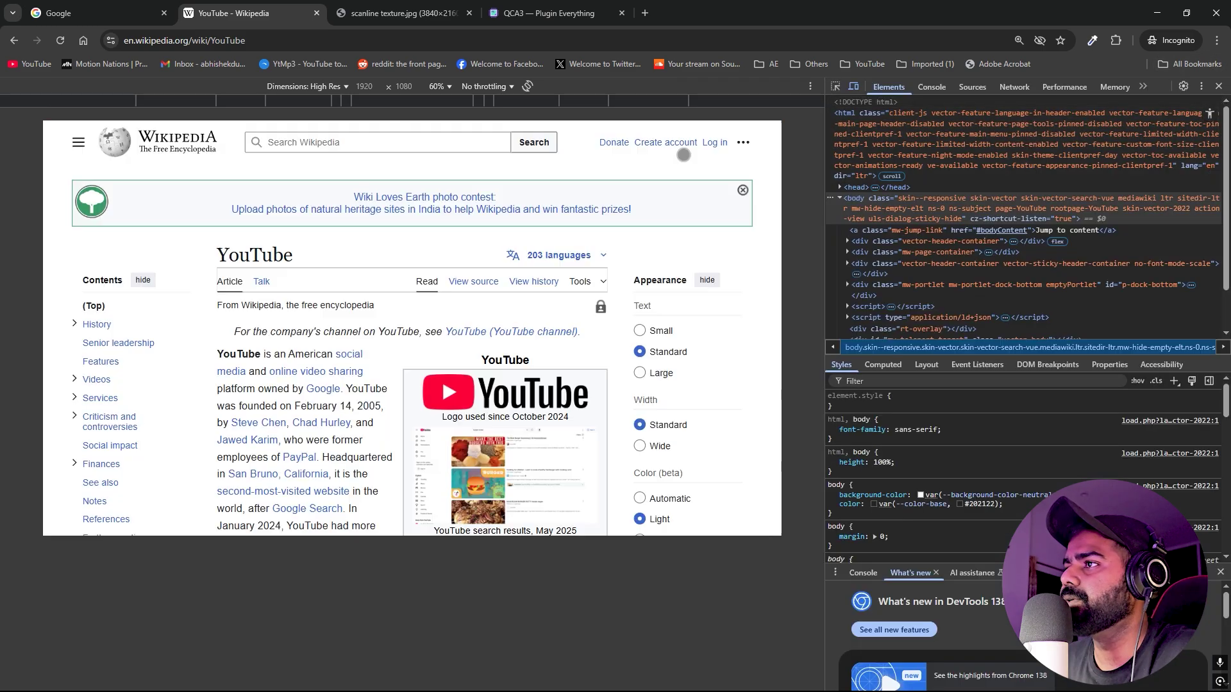
- Apply the High Res device dimensions to the Wikipedia page and capture a screenshot of it
left_click(344, 86)
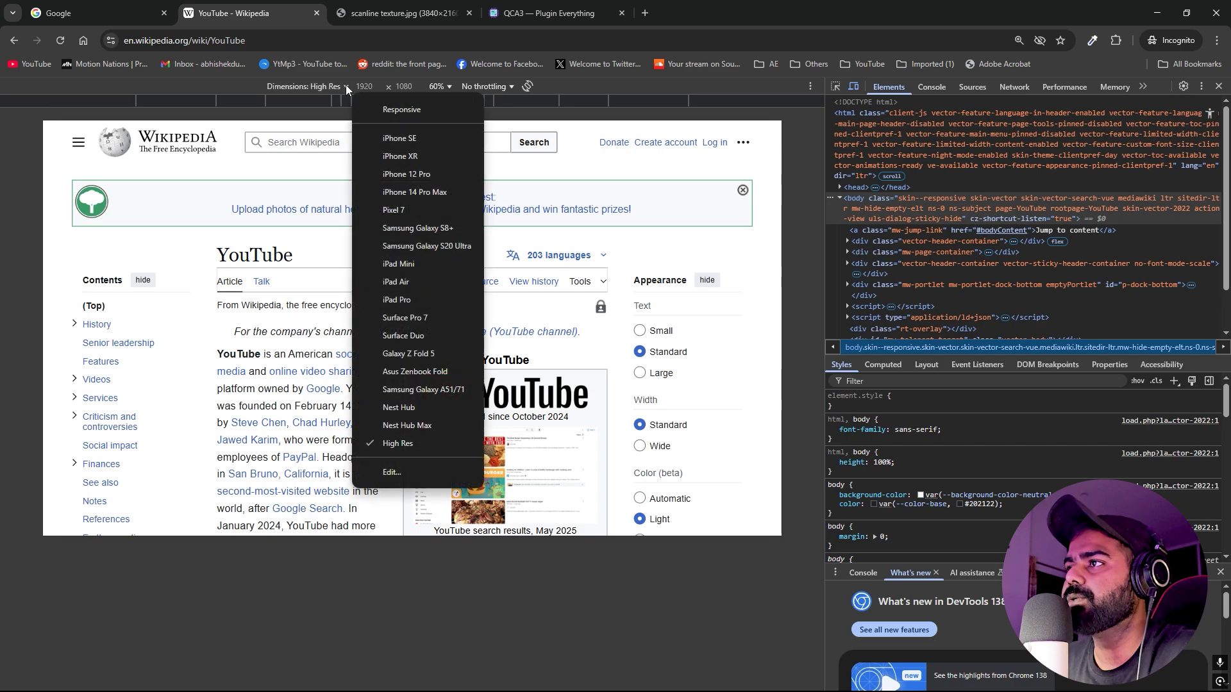
left_click(404, 444)
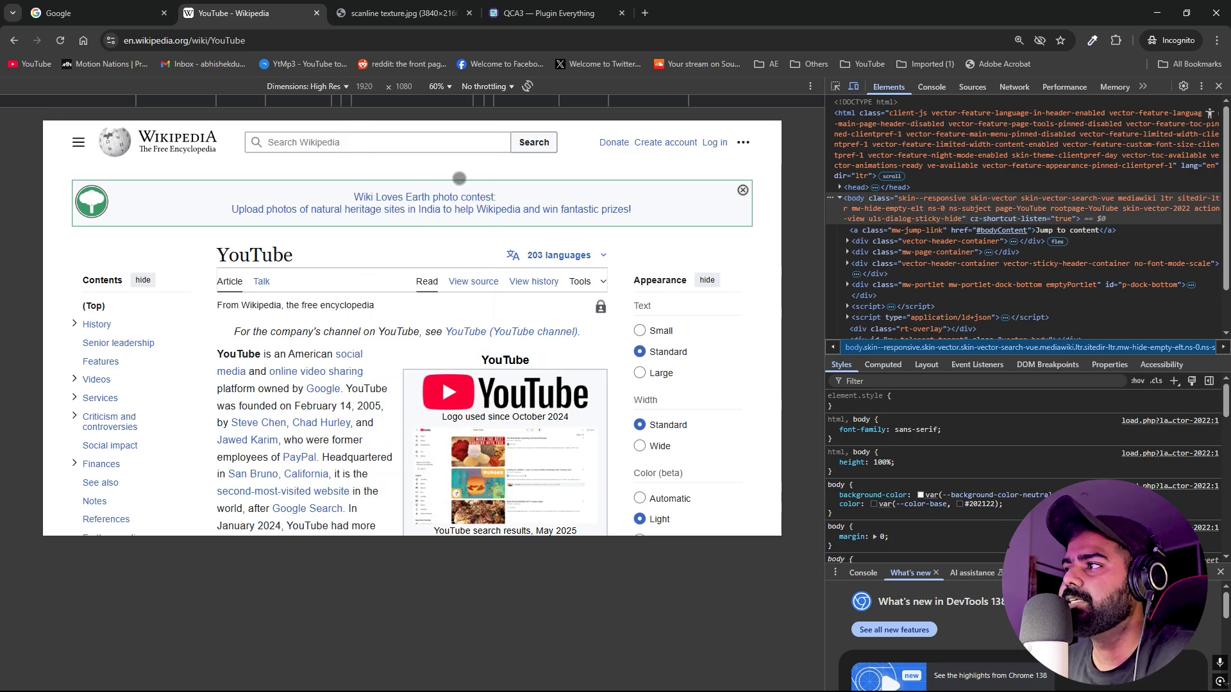
left_click(810, 86)
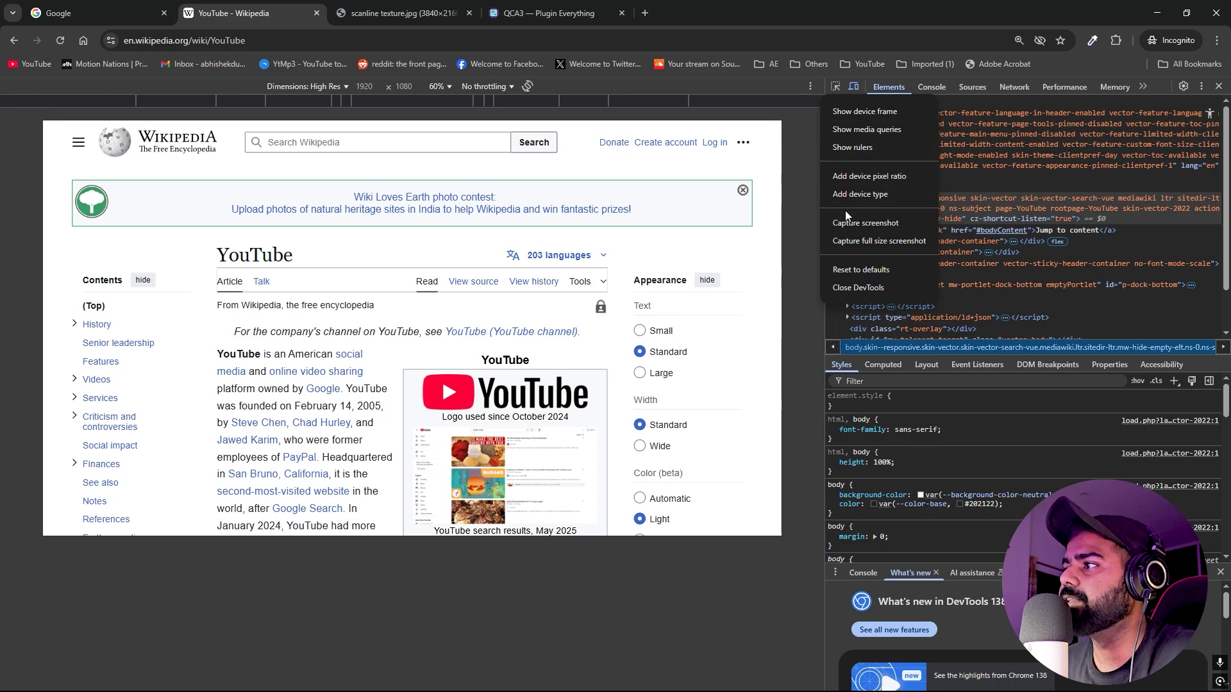
left_click(880, 224)
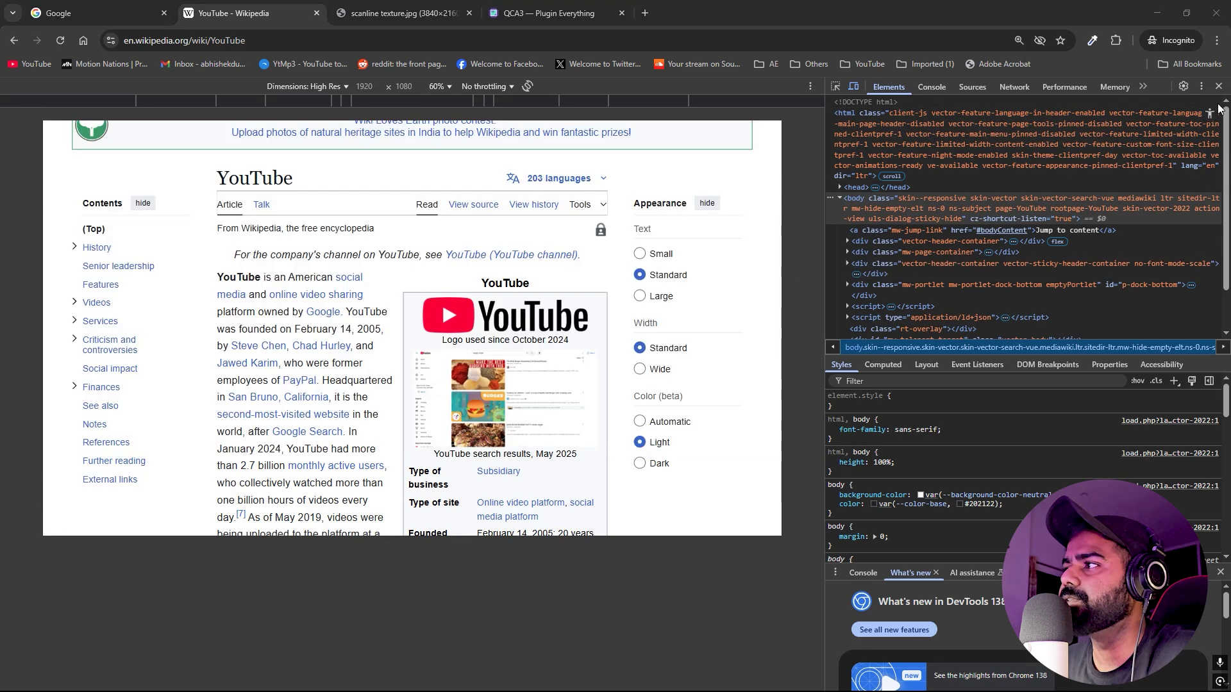
- Look through the YouTube article in the High Res view and check the option for capturing a full size screenshot
scroll(387, 195, "up", 3)
scroll(520, 256, "down", 2)
scroll(522, 269, "down", 15)
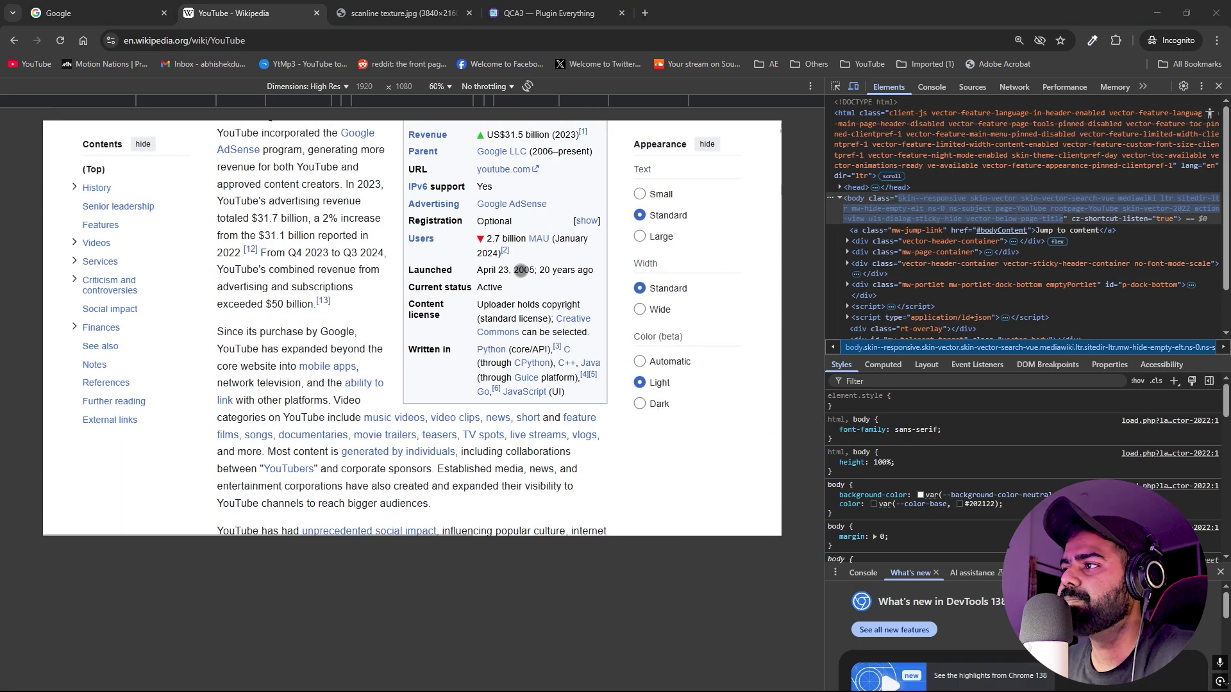
scroll(523, 275, "up", 16)
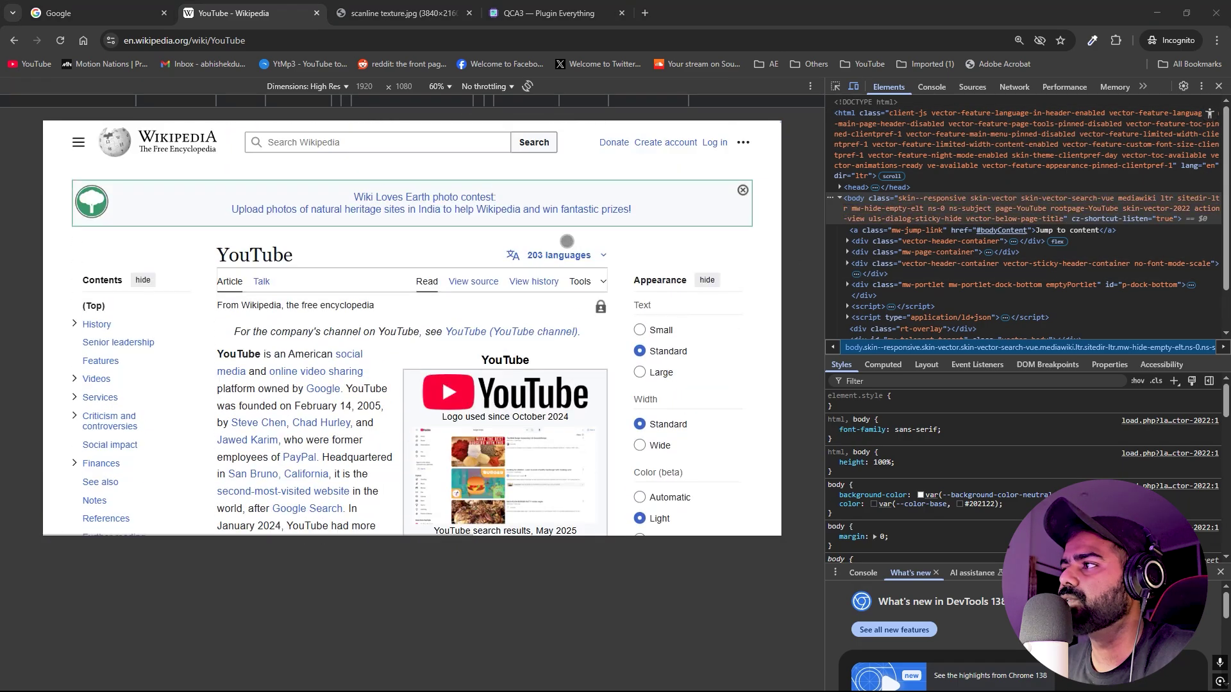
left_click(809, 86)
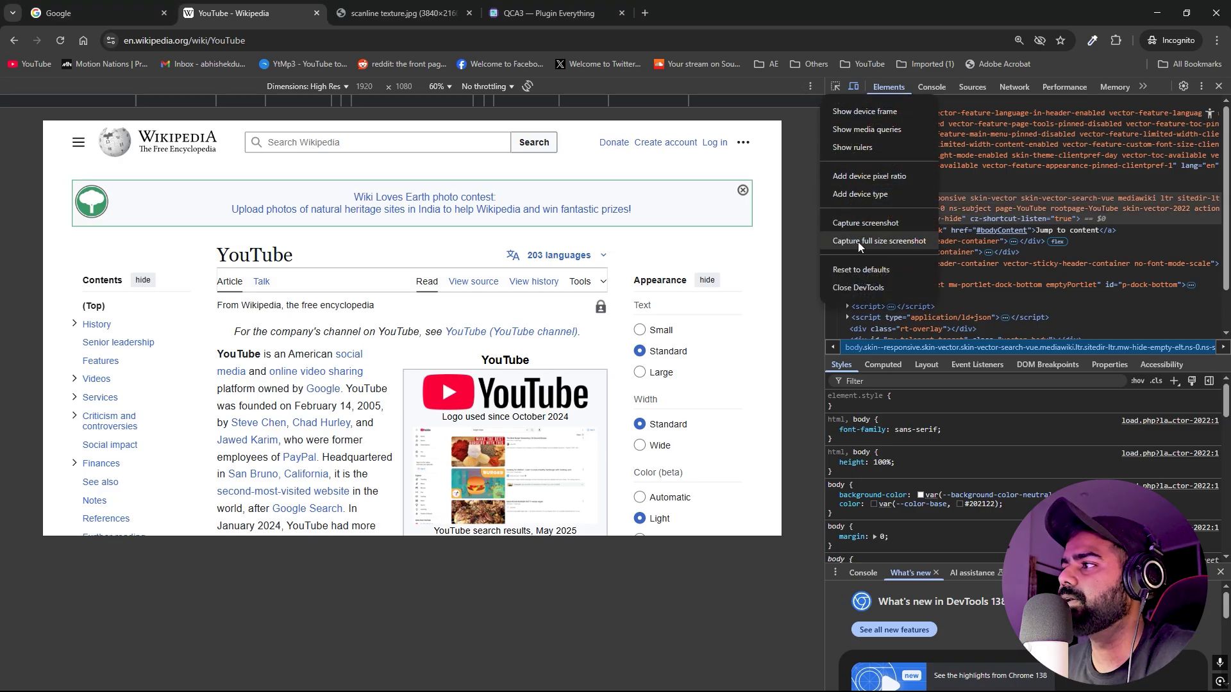
left_click(760, 271)
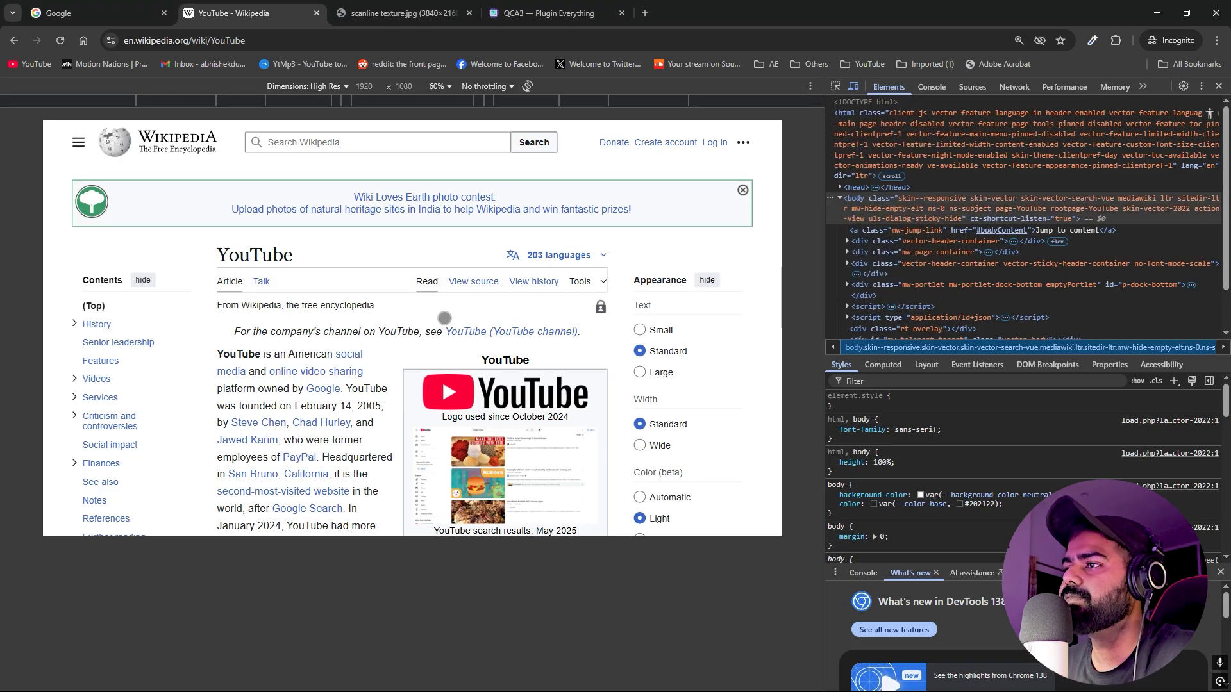
scroll(444, 318, "down", 18)
scroll(323, 252, "down", 20)
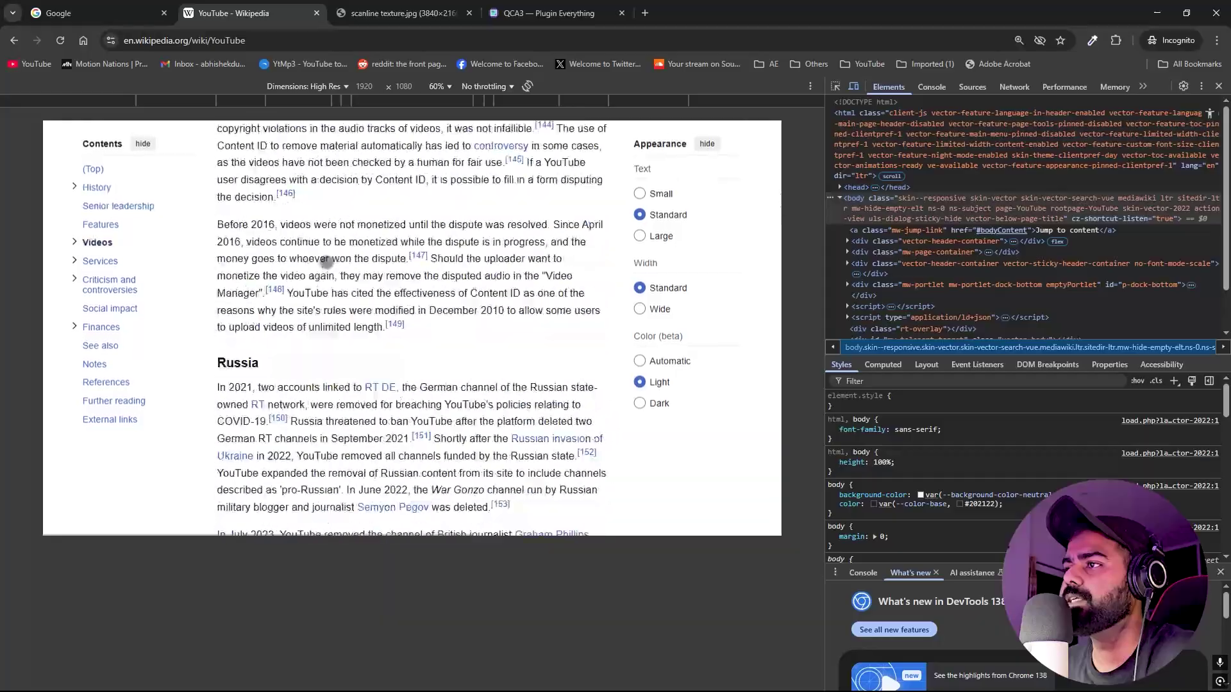
scroll(326, 261, "up", 20)
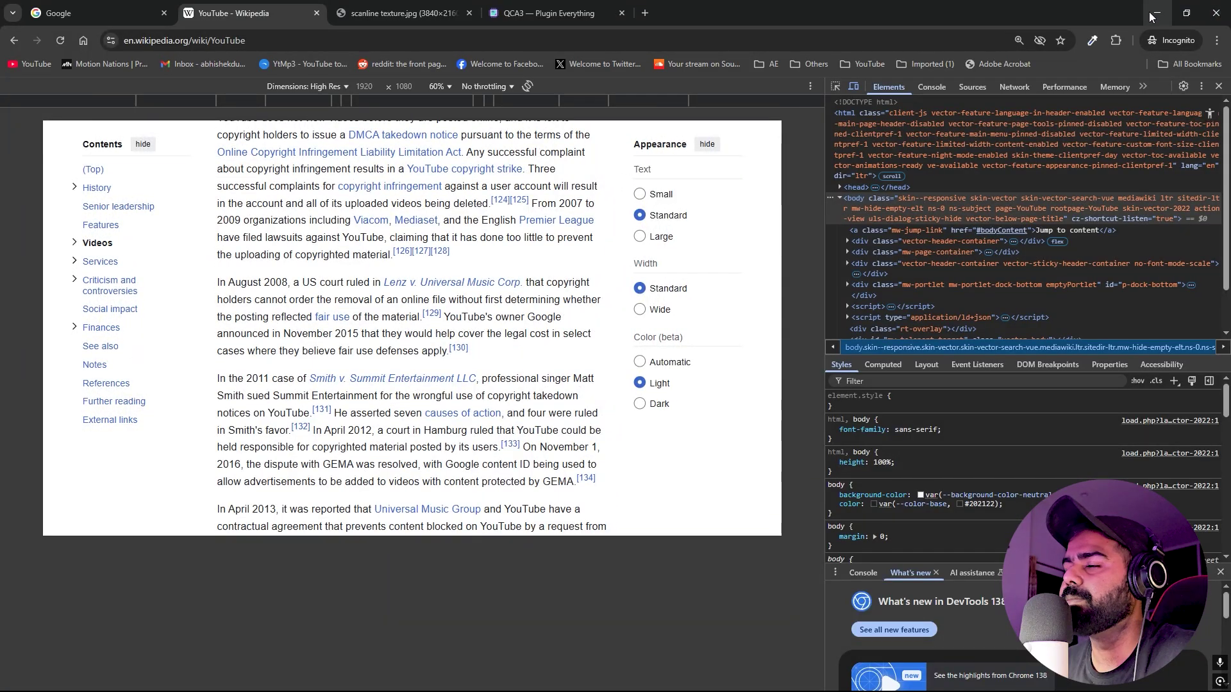
left_click(433, 217)
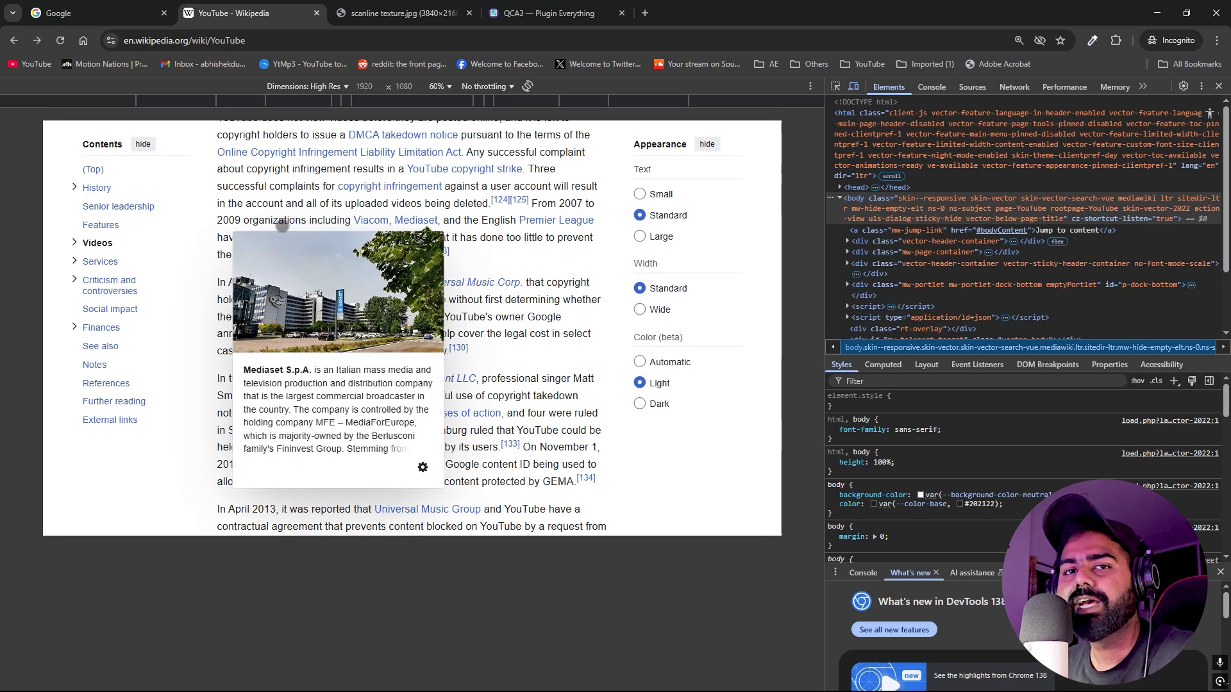
- View the scanline texture image and look through the Quick Chromatic Aberration 3 plugin page
left_click(378, 12)
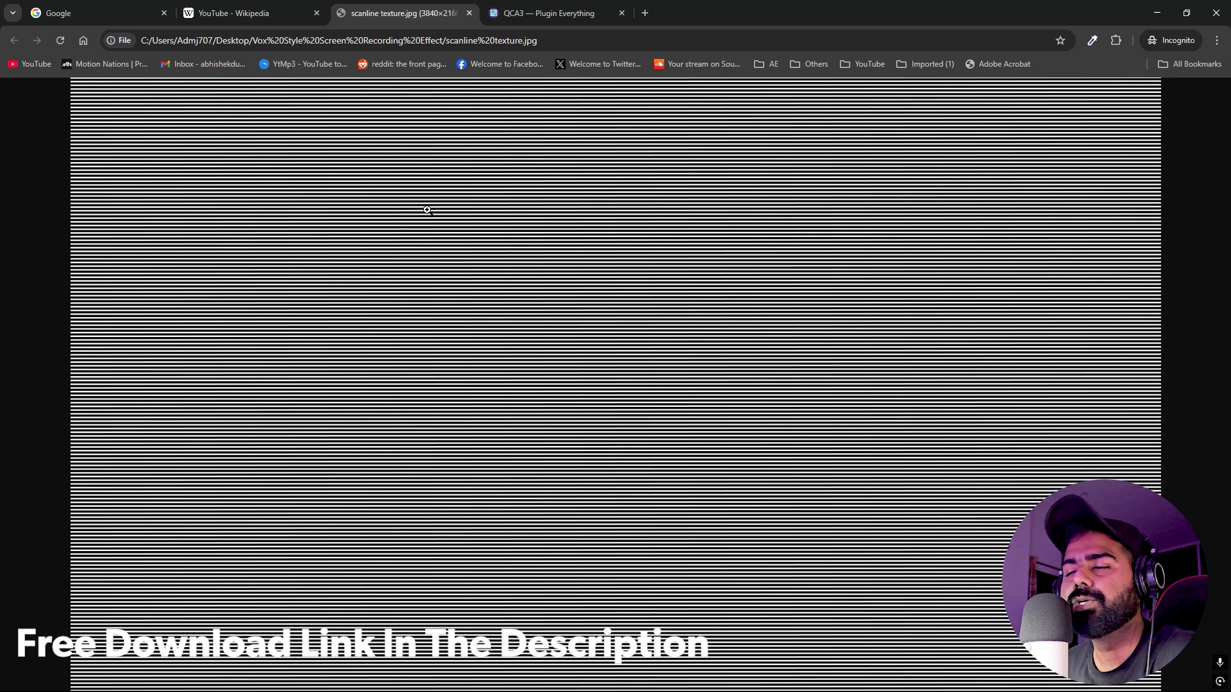
left_click(531, 12)
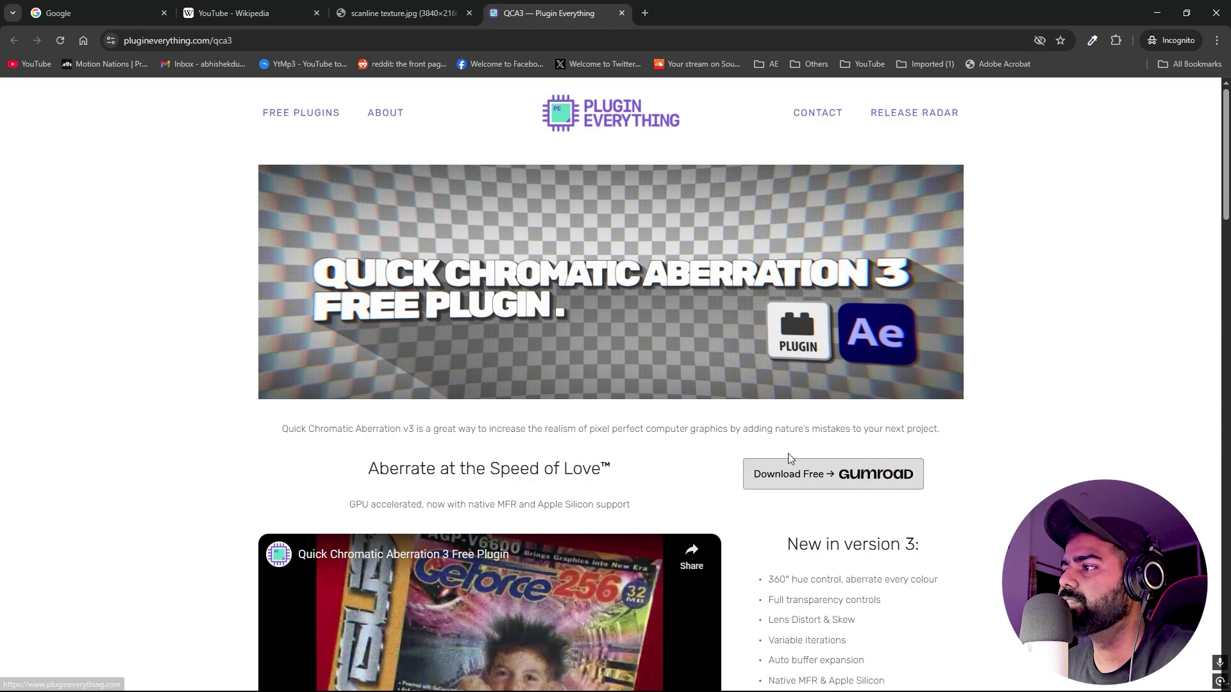
scroll(859, 484, "down", 15)
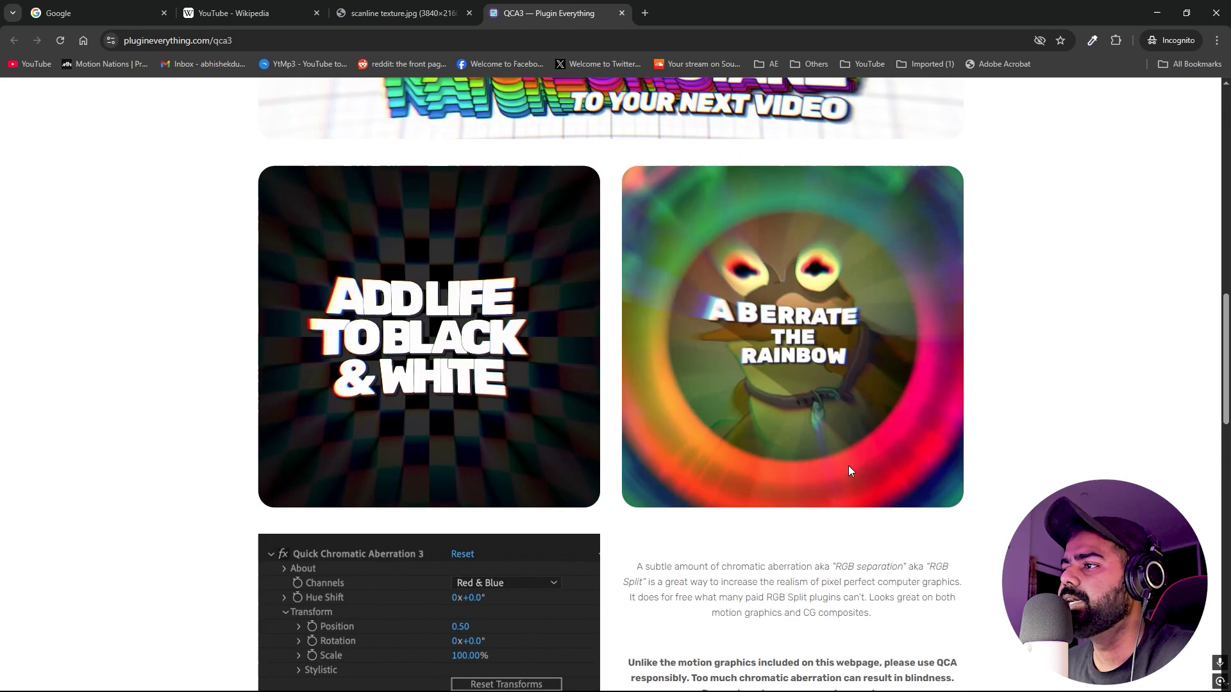
- Look through the rest of the Quick Chromatic Aberration 3 page, including the quickstart tutorial section
scroll(440, 301, "down", 10)
scroll(434, 325, "down", 9)
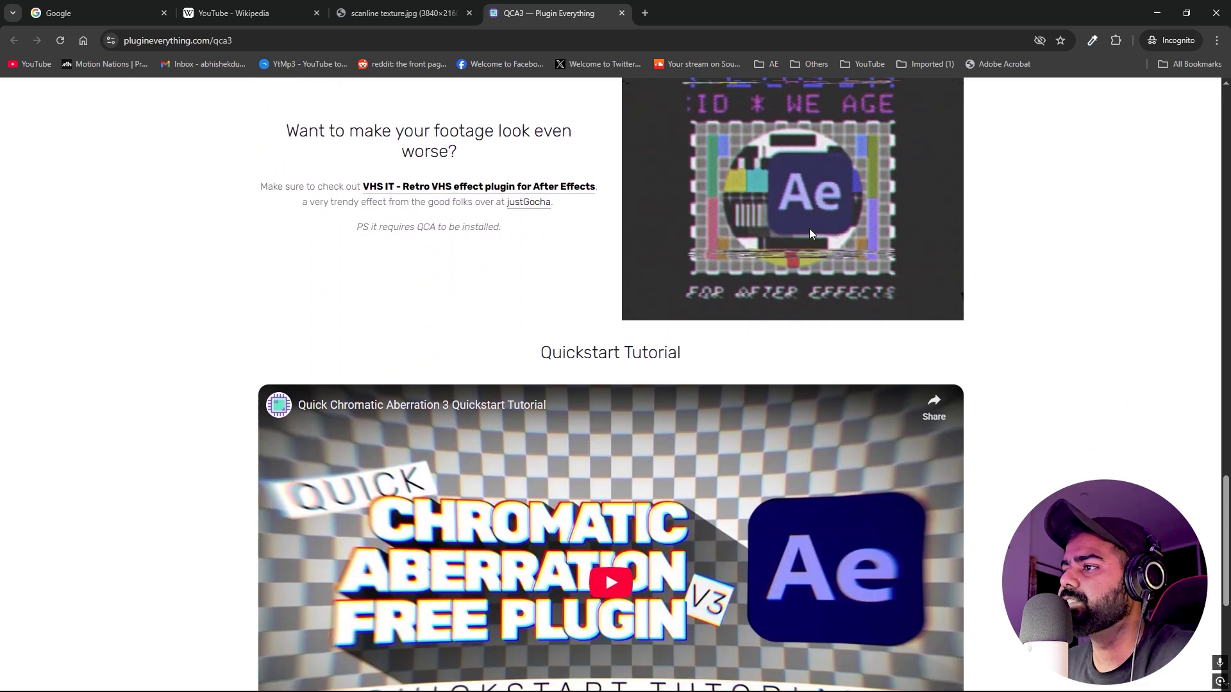
scroll(634, 339, "up", 20)
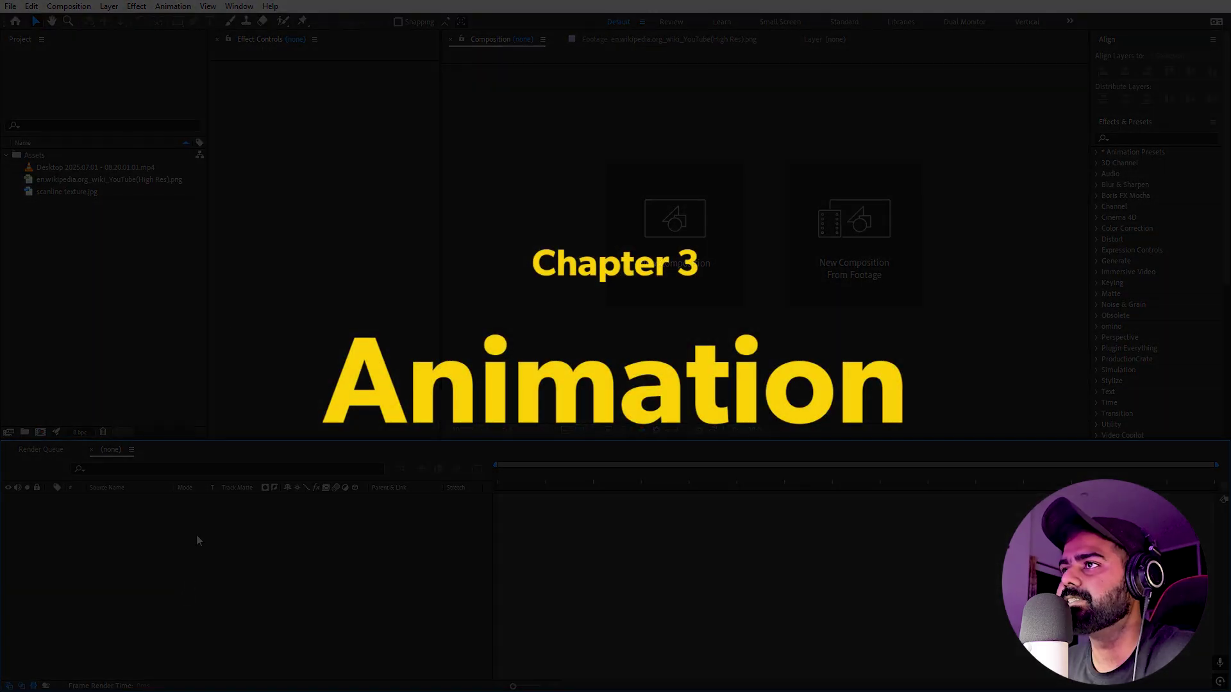
- Create a 1920 by 1080, 30 fps composition named Main and turn off its transparency grid
left_click(69, 5)
left_click(76, 22)
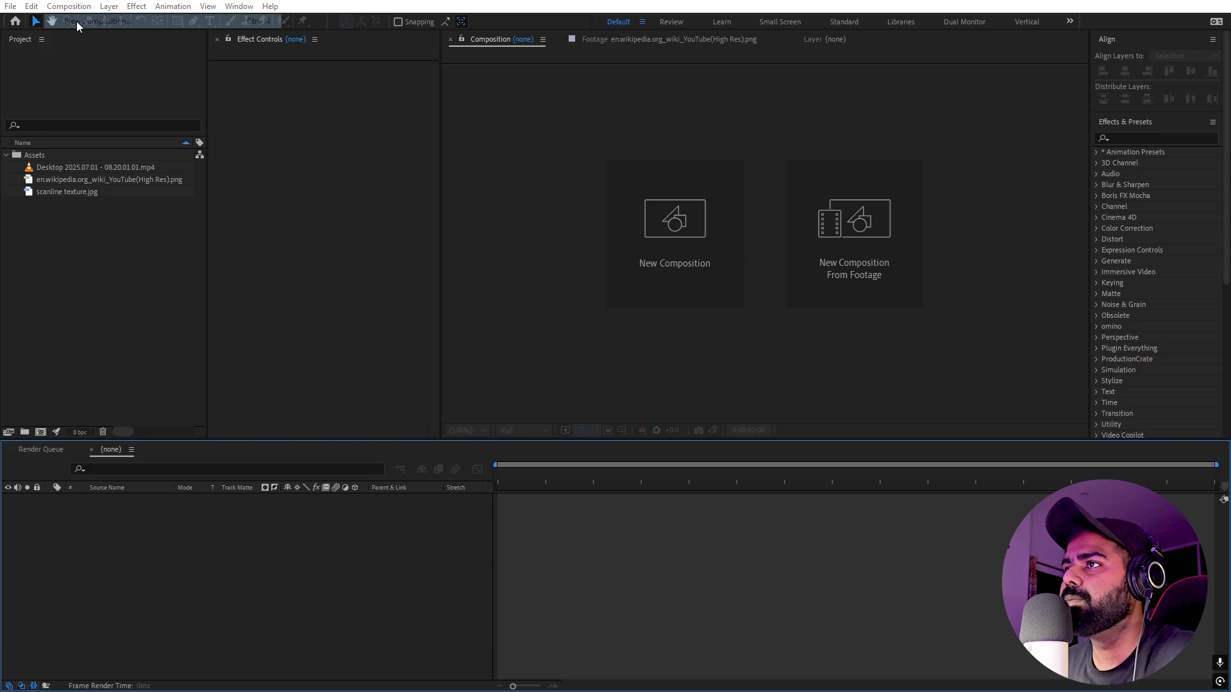
type("Main")
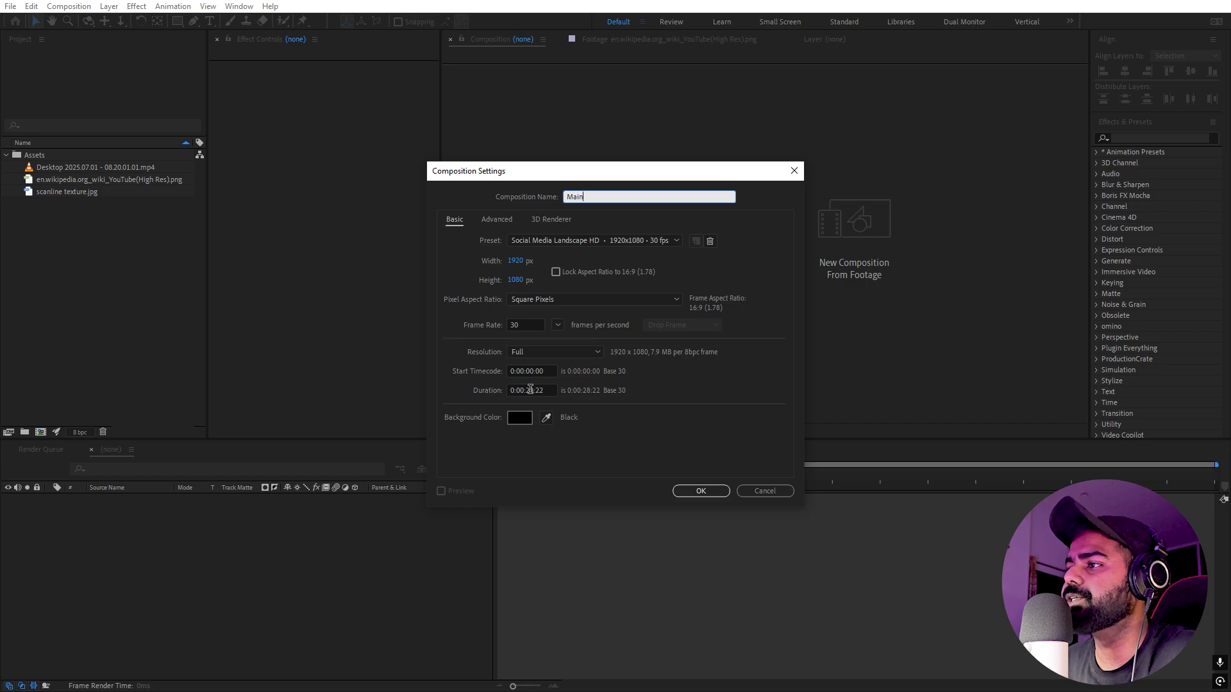
left_click(614, 446)
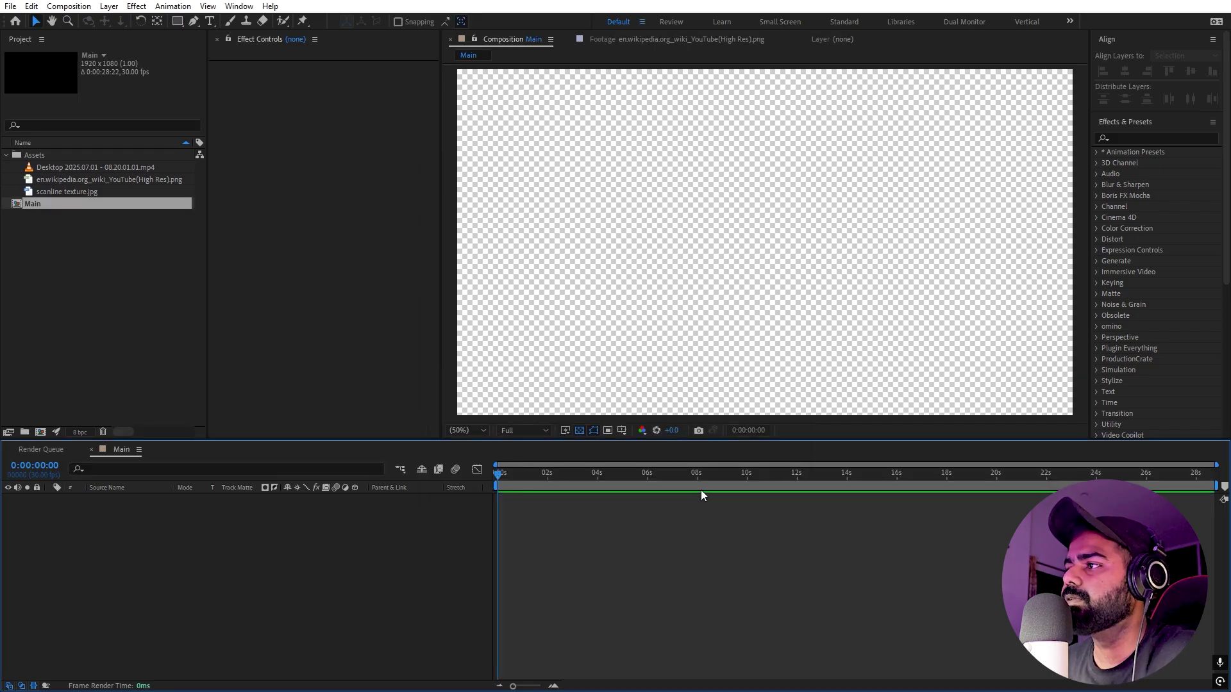
left_click(576, 432)
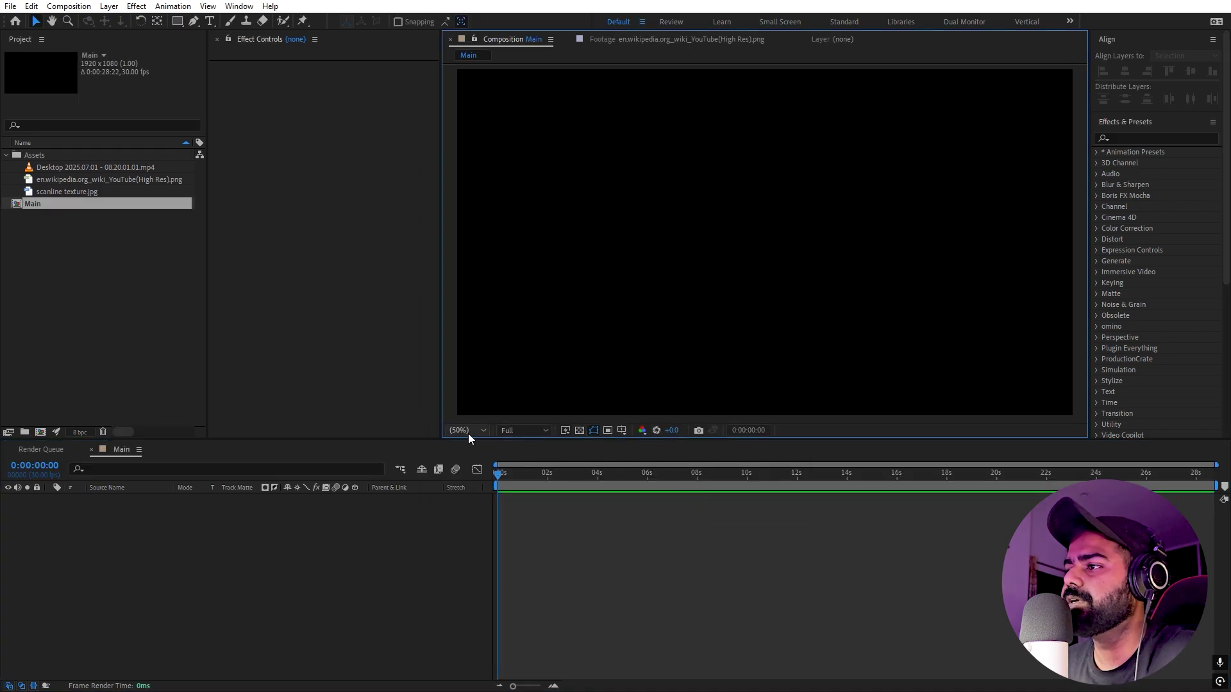
left_click(468, 432)
left_click(475, 442)
left_click(307, 538)
- Create a composition from the Desktop 2025.07.01 - 08.20.01.01.mp4 screen recording
left_click(40, 264)
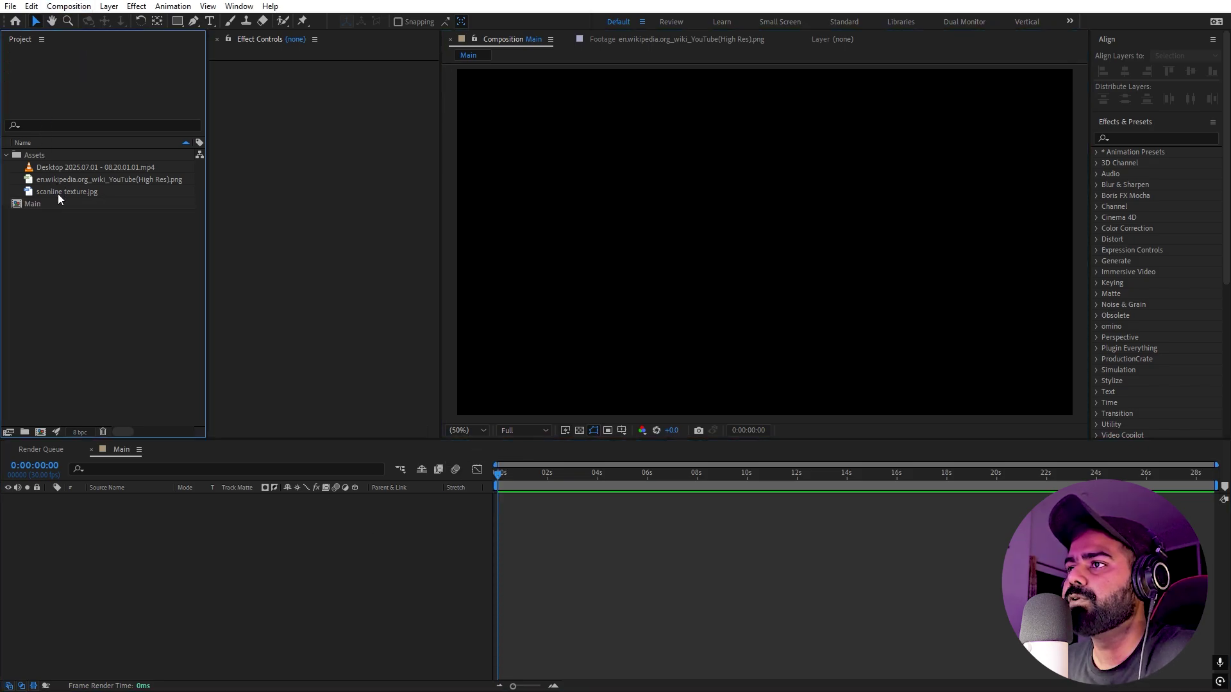
left_click(64, 168)
left_click_drag(54, 170, 42, 434)
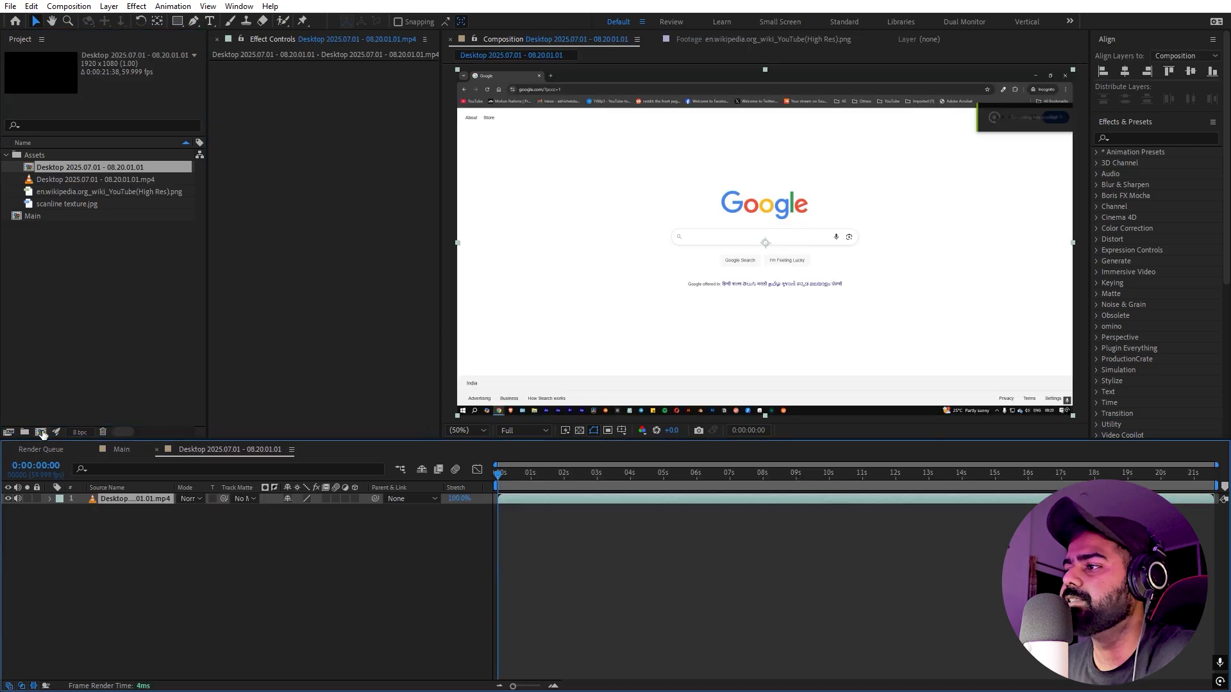
left_click(763, 627)
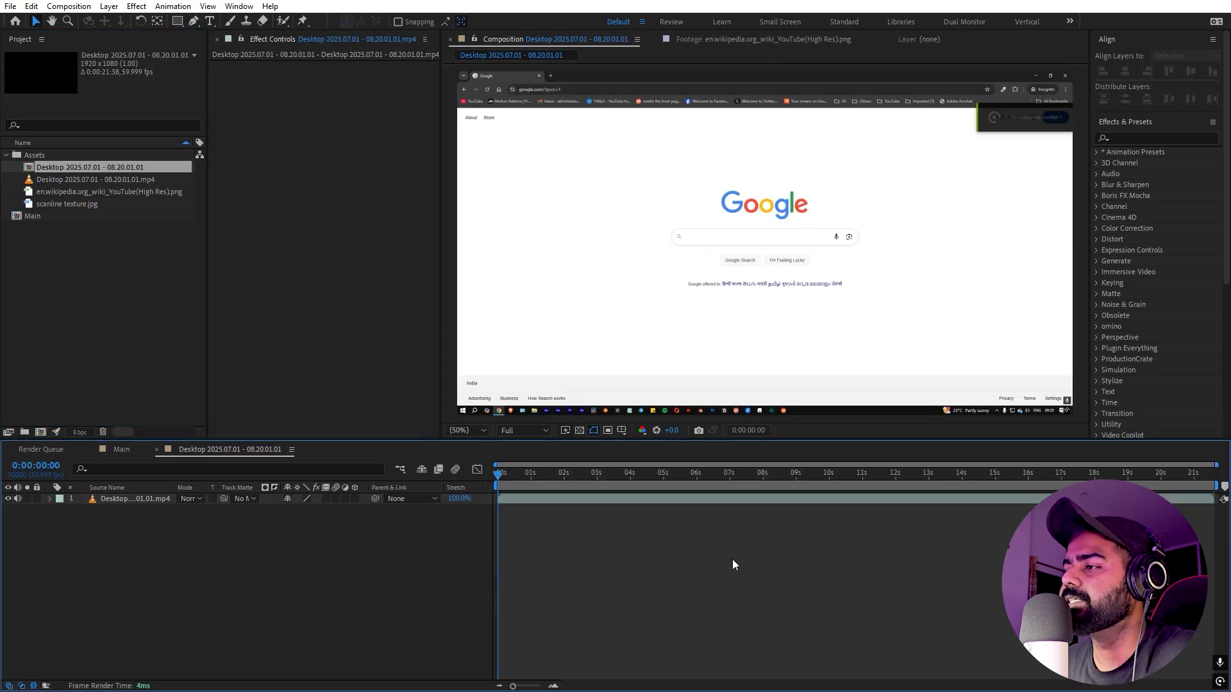
- Shift the screen recording layer earlier in its composition and trim off the part before time zero
left_click(777, 498)
left_click_drag(659, 498, 414, 505)
left_click_drag(561, 499, 488, 513)
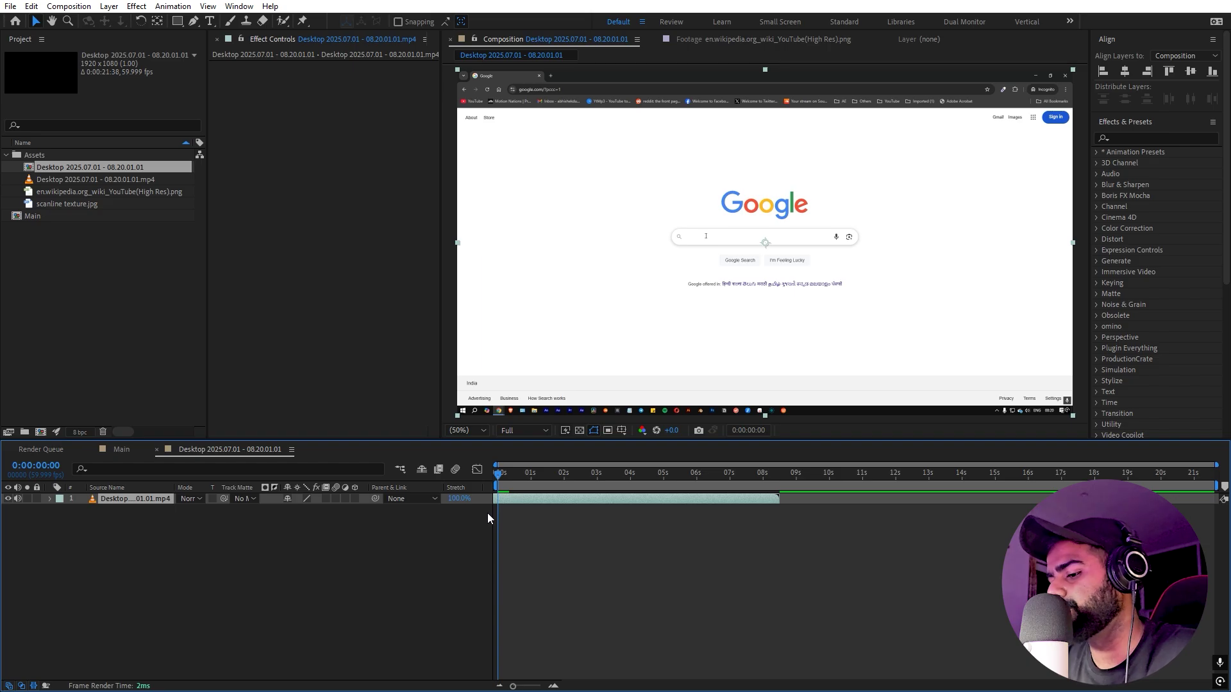
key("alt+bracketleft")
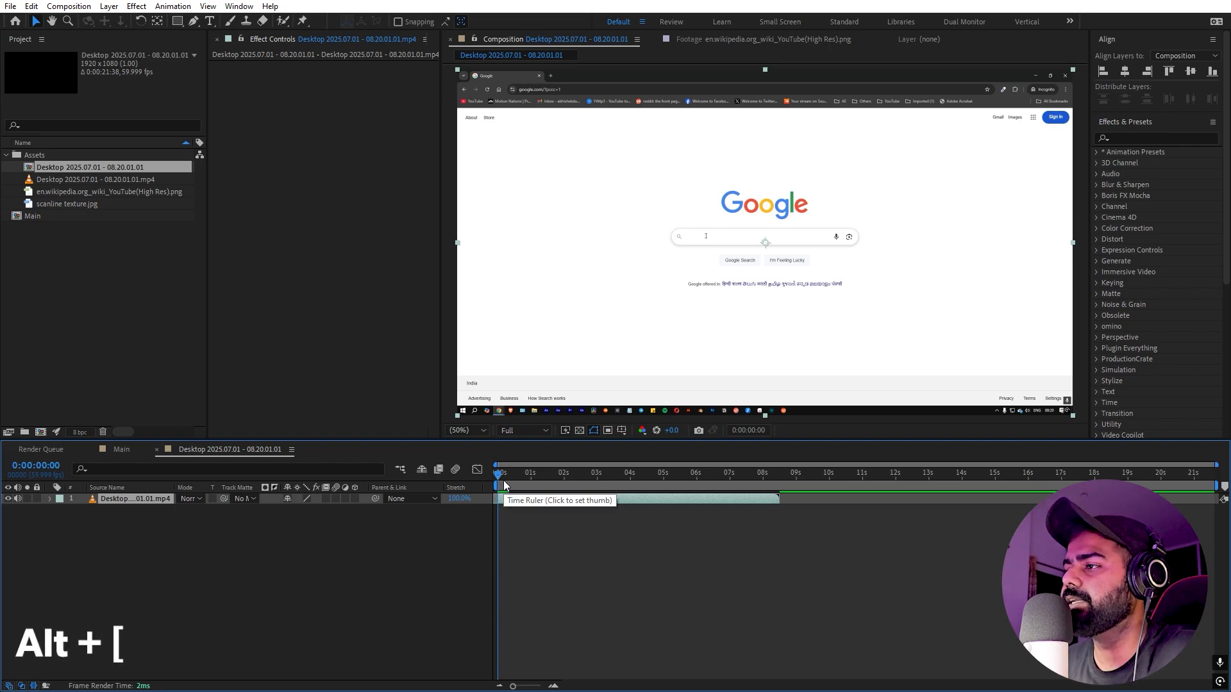
- End the work area at 0:00:06:53 and trim the screen recording composition to it
left_click_drag(502, 479, 728, 500)
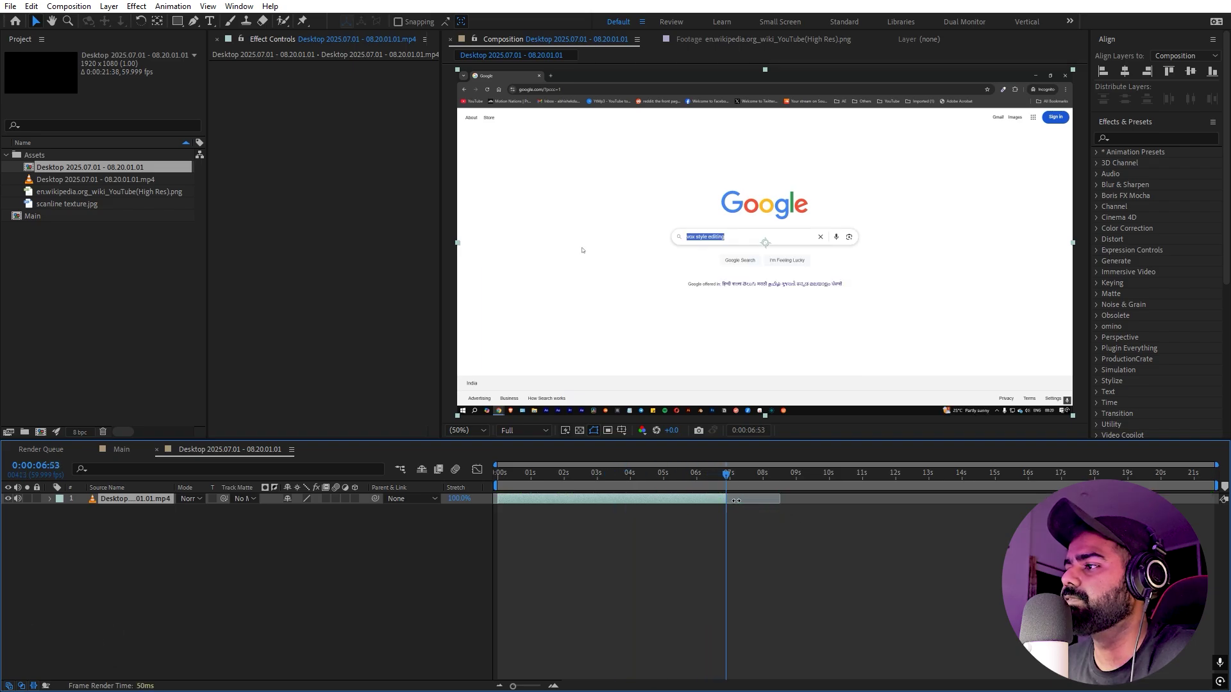
key("n")
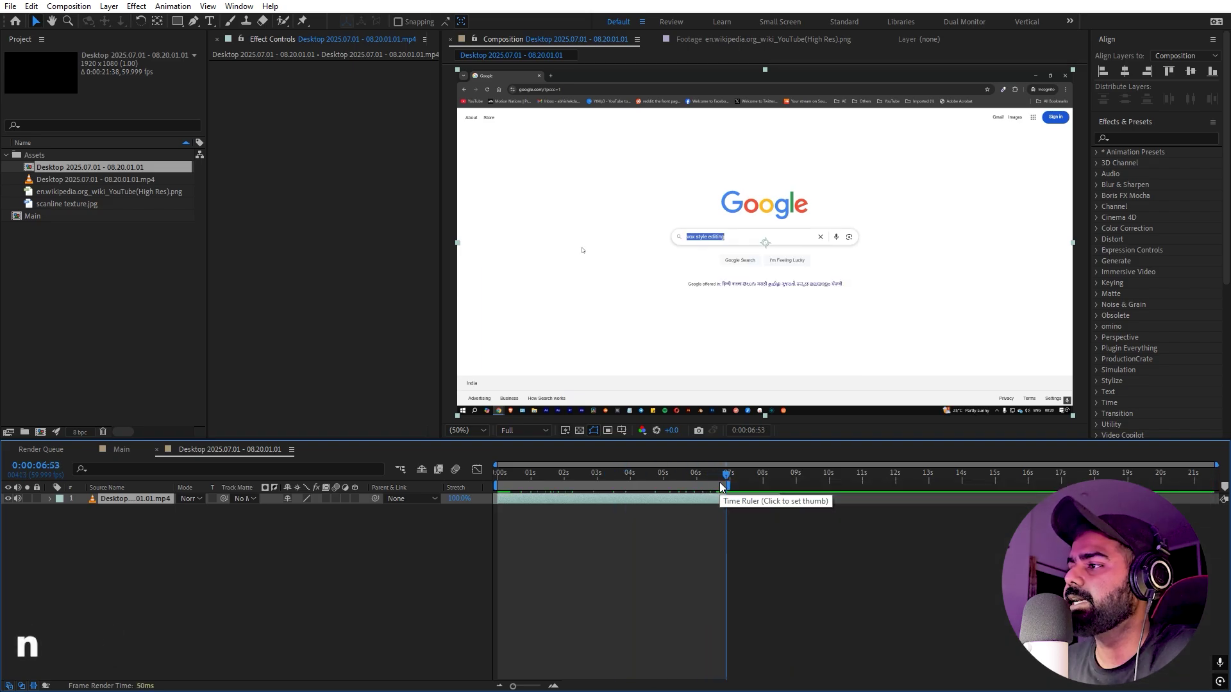
right_click(637, 479)
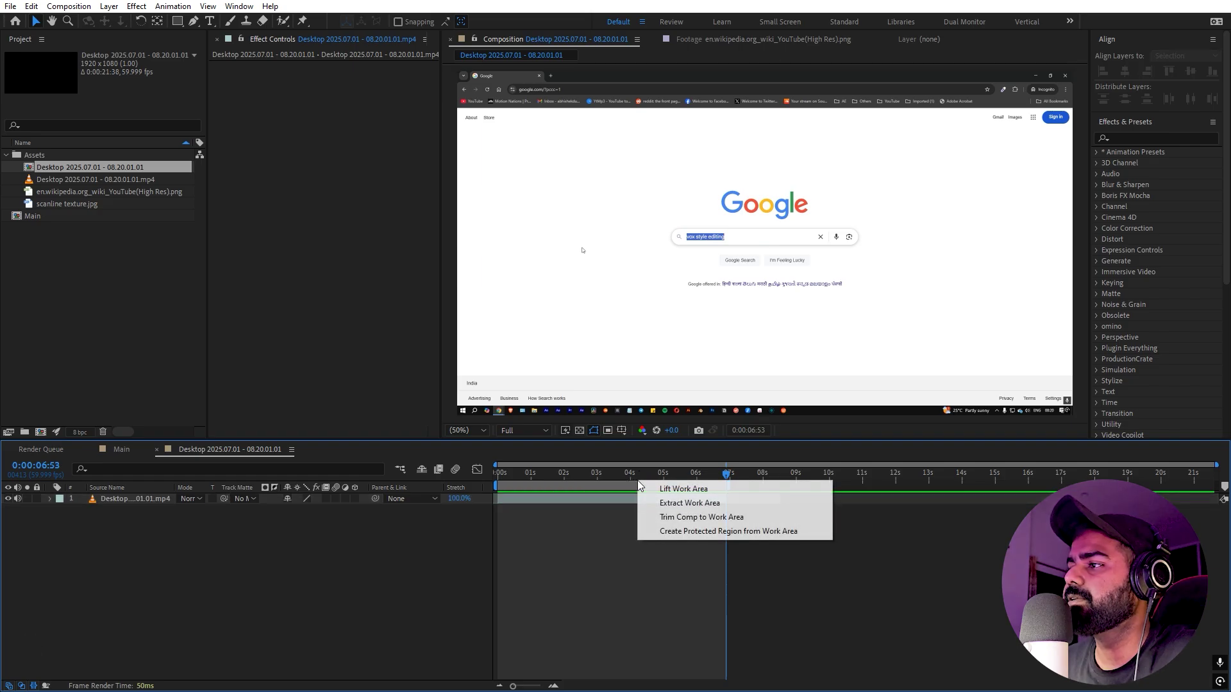
left_click(686, 517)
left_click_drag(615, 476, 285, 610)
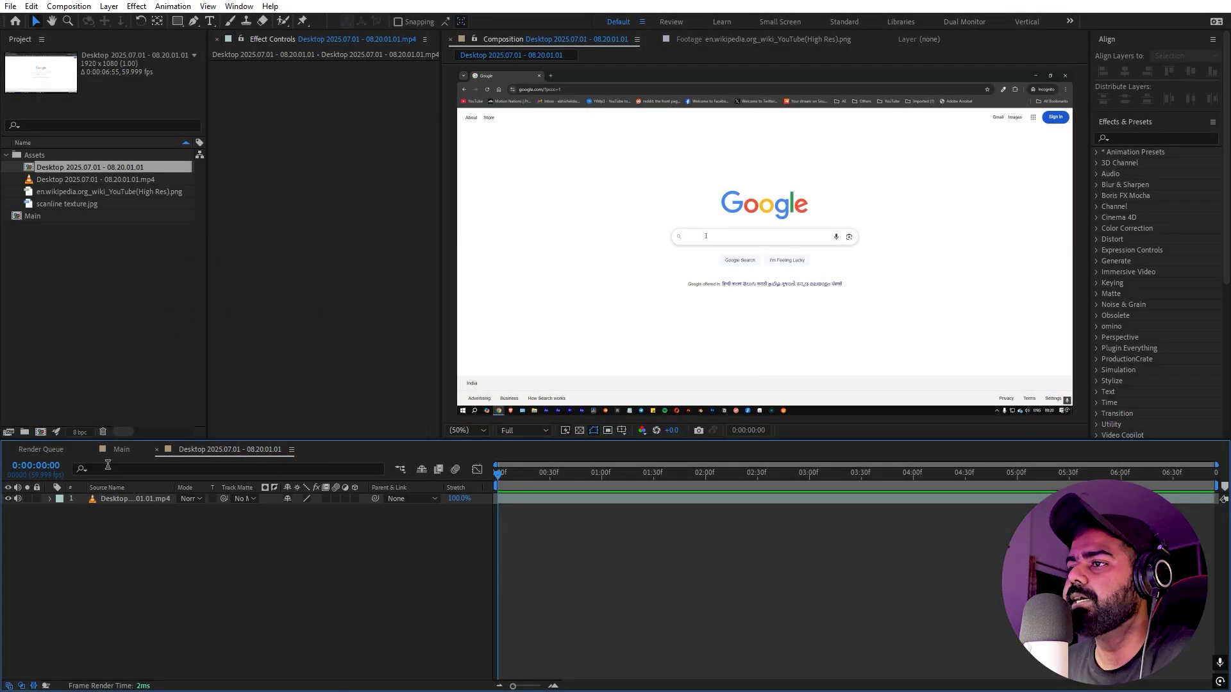
- Create a composition from the high-resolution Wikipedia screenshot en.wikipedia.org_wiki_YouTube(High Res).png
left_click(118, 451)
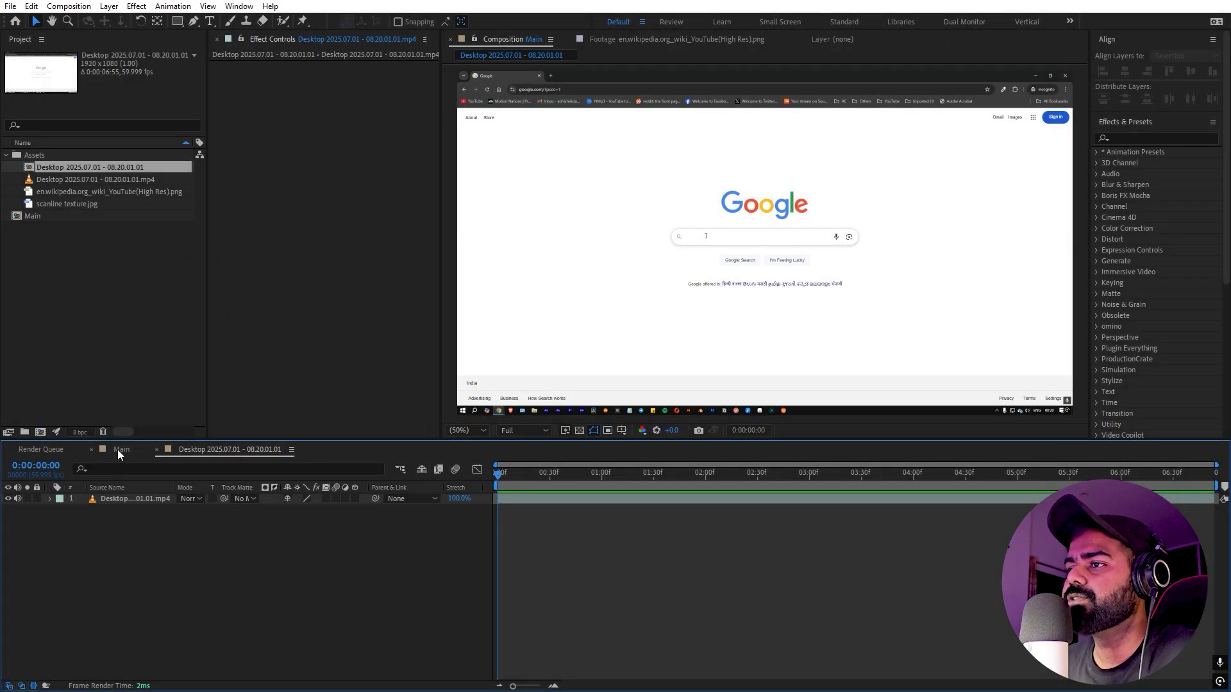
left_click(108, 320)
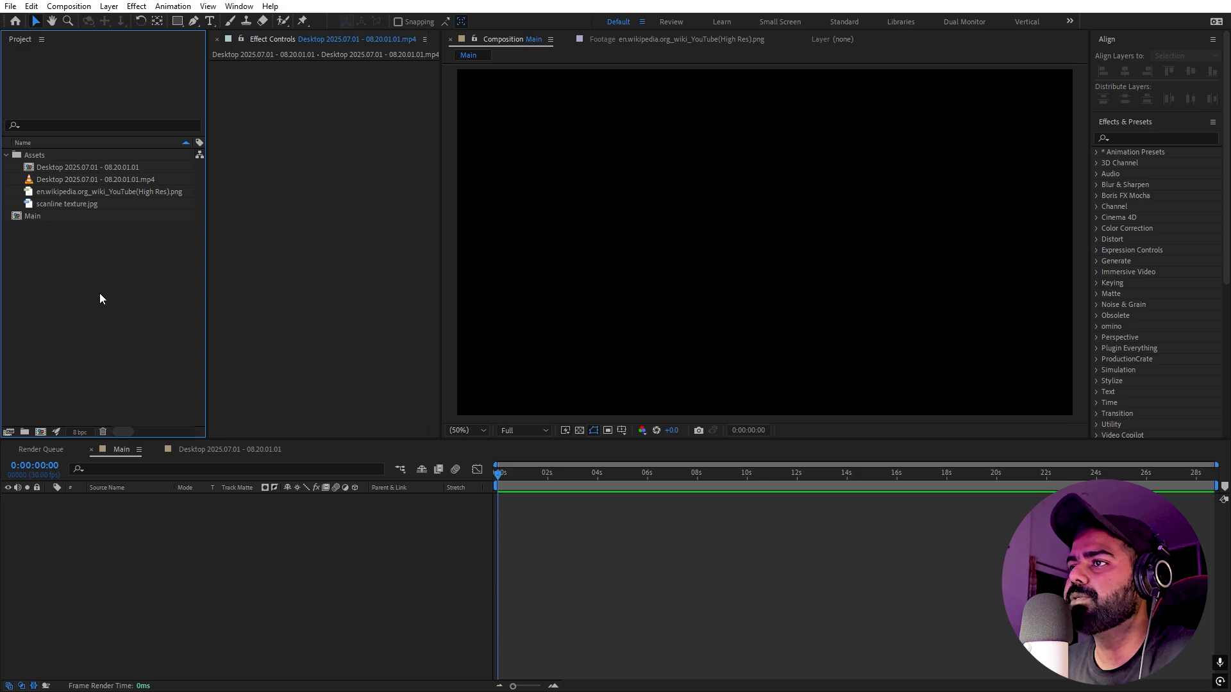
left_click(75, 185)
left_click(59, 194)
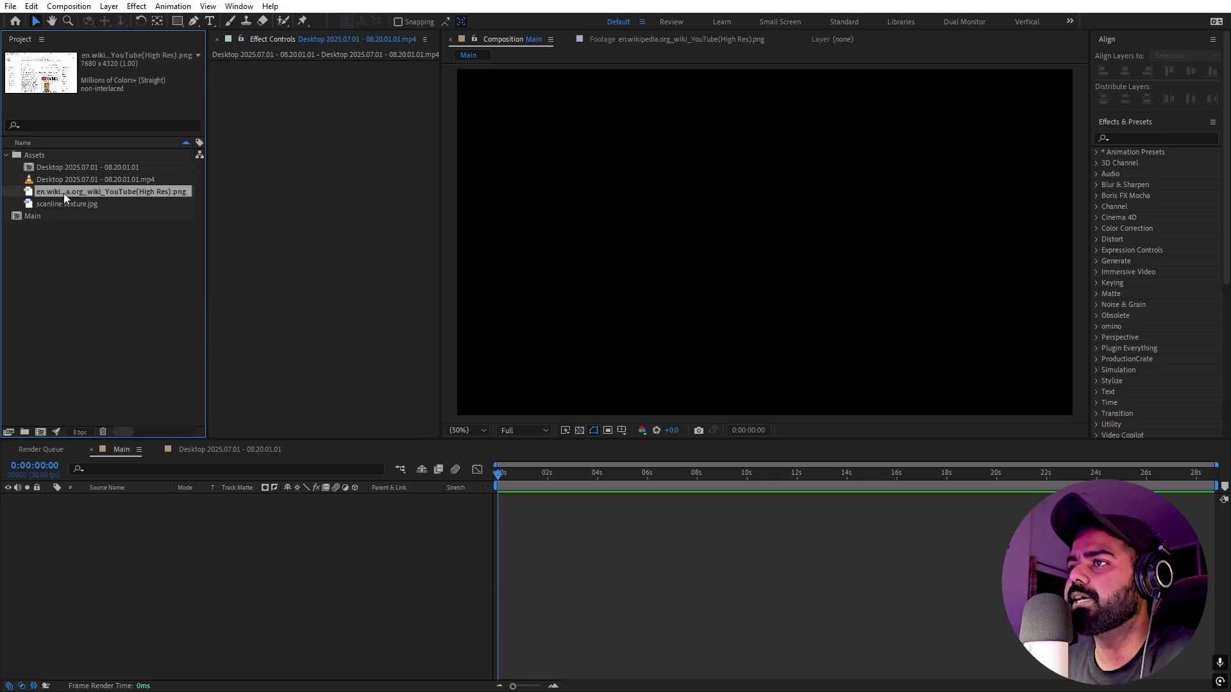
left_click_drag(64, 193, 39, 433)
left_click(537, 542)
- Try scaling the Wikipedia screenshot layer to 936% to check its sharpness, and undo the changes
scroll(742, 220, "down", 1)
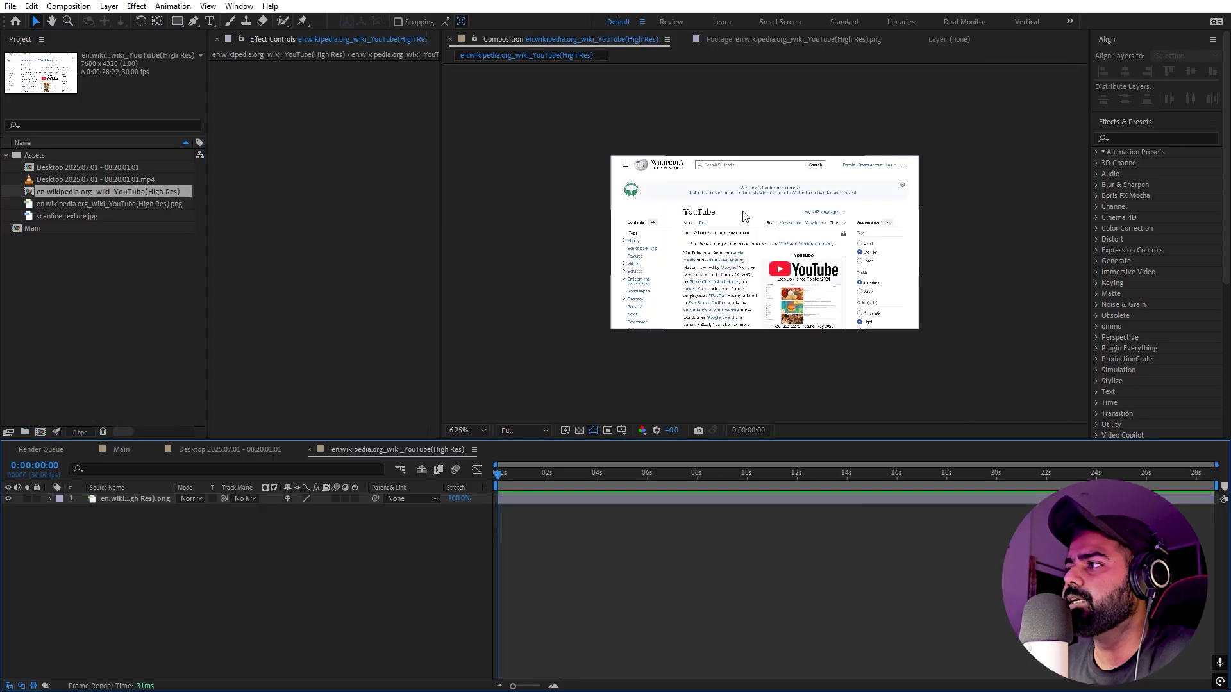
scroll(739, 224, "up", 1)
left_click(666, 284)
key("s")
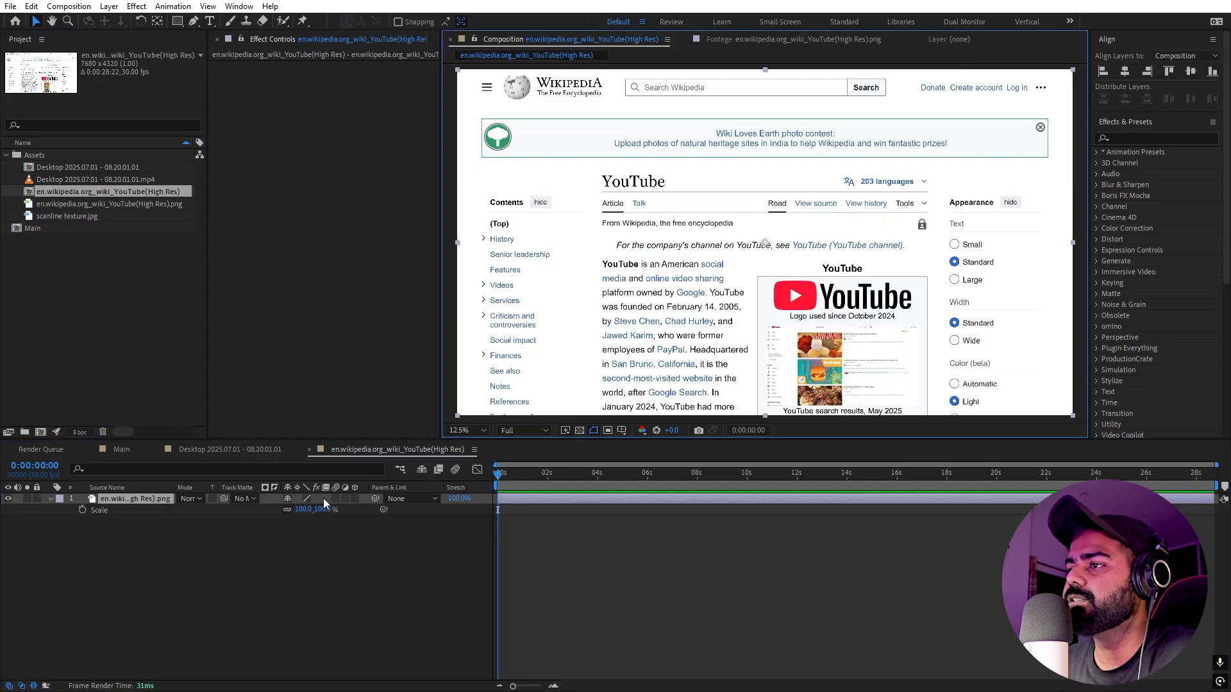
left_click_drag(303, 509, 845, 531)
left_click_drag(567, 280, 689, 281)
scroll(705, 271, "down", 1)
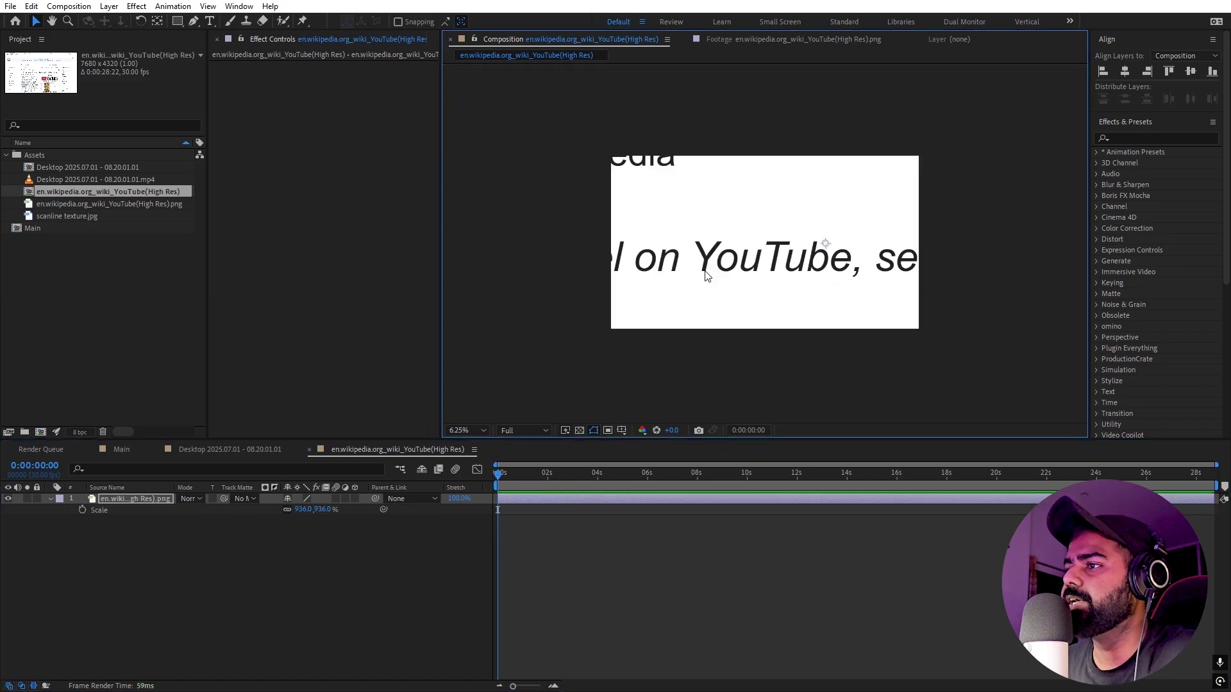
key("ctrl+z")
key("ctrl+z")
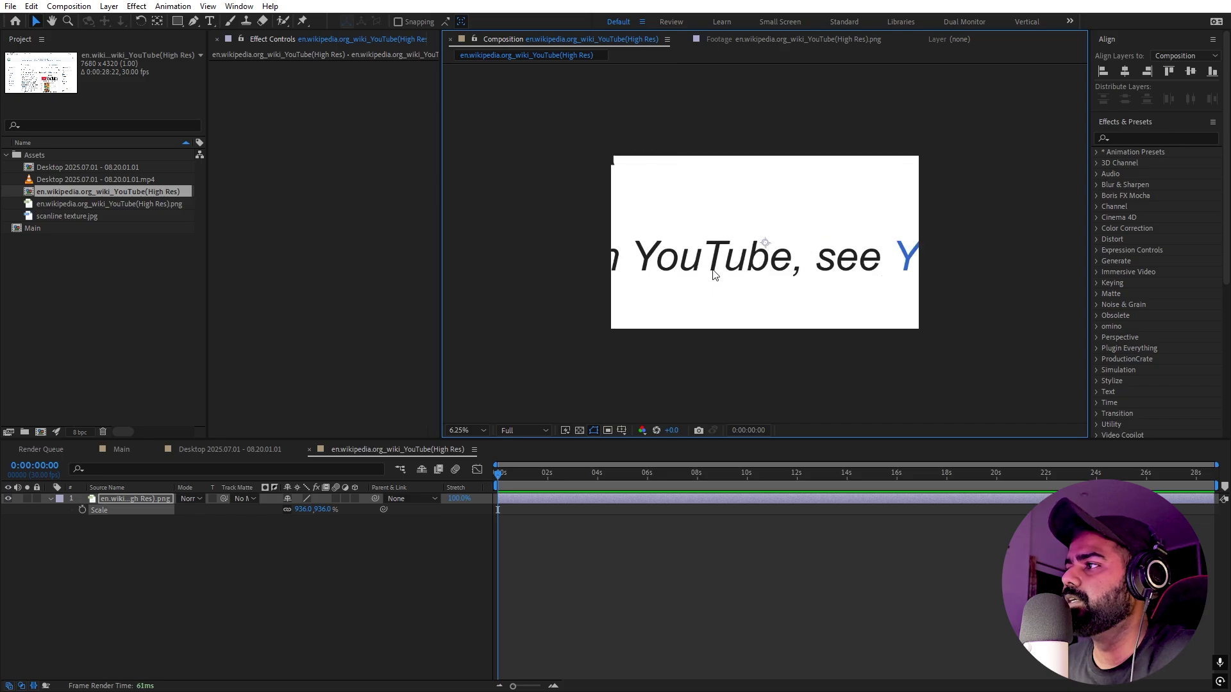
left_click(149, 612)
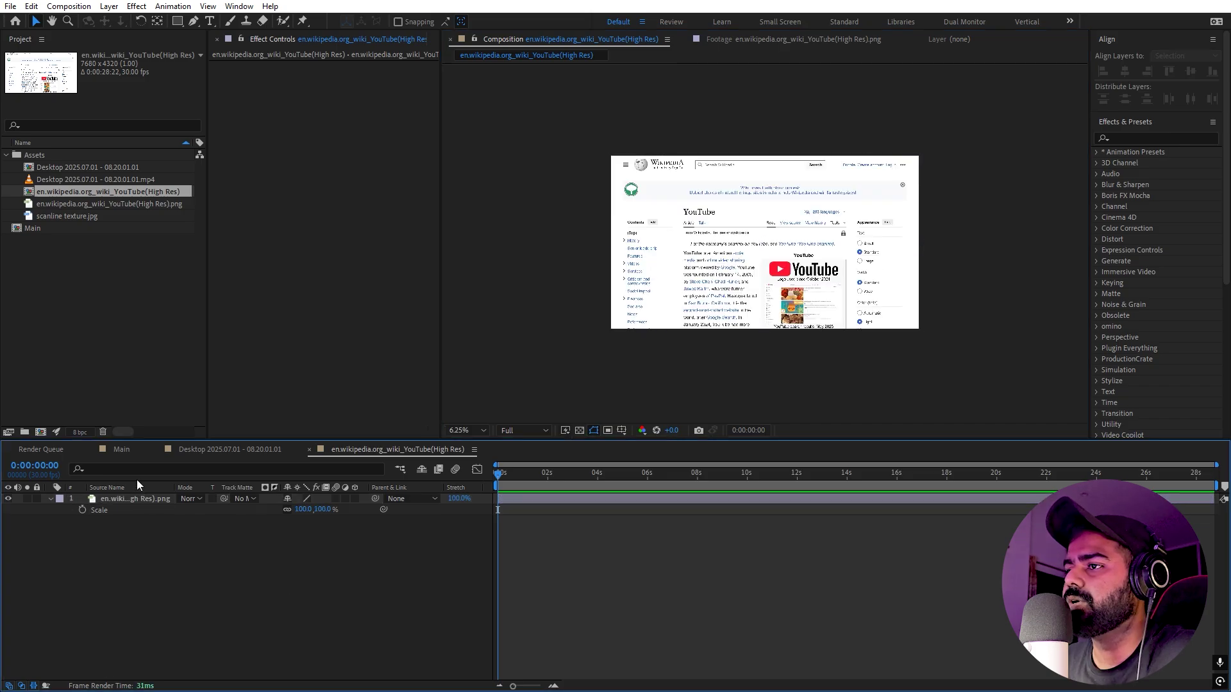
- Add the Desktop 2025.07.01 - 08.20.01.01 composition as a layer in the Main composition
left_click(122, 449)
left_click(79, 322)
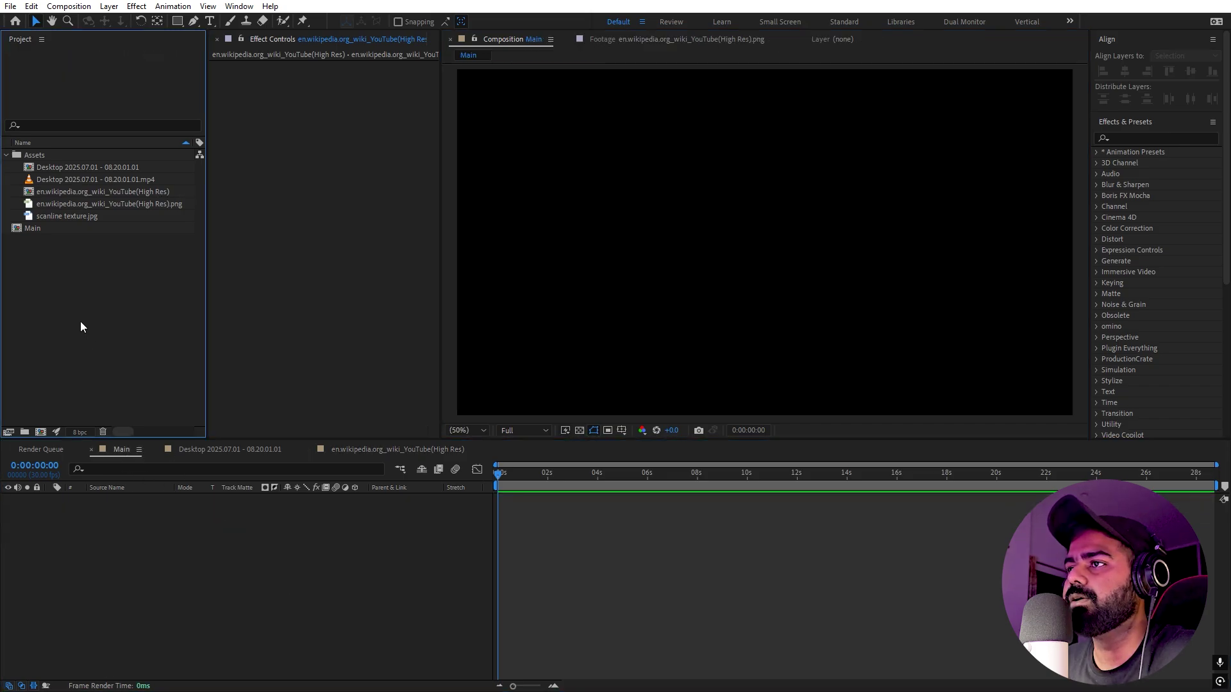
left_click(74, 166)
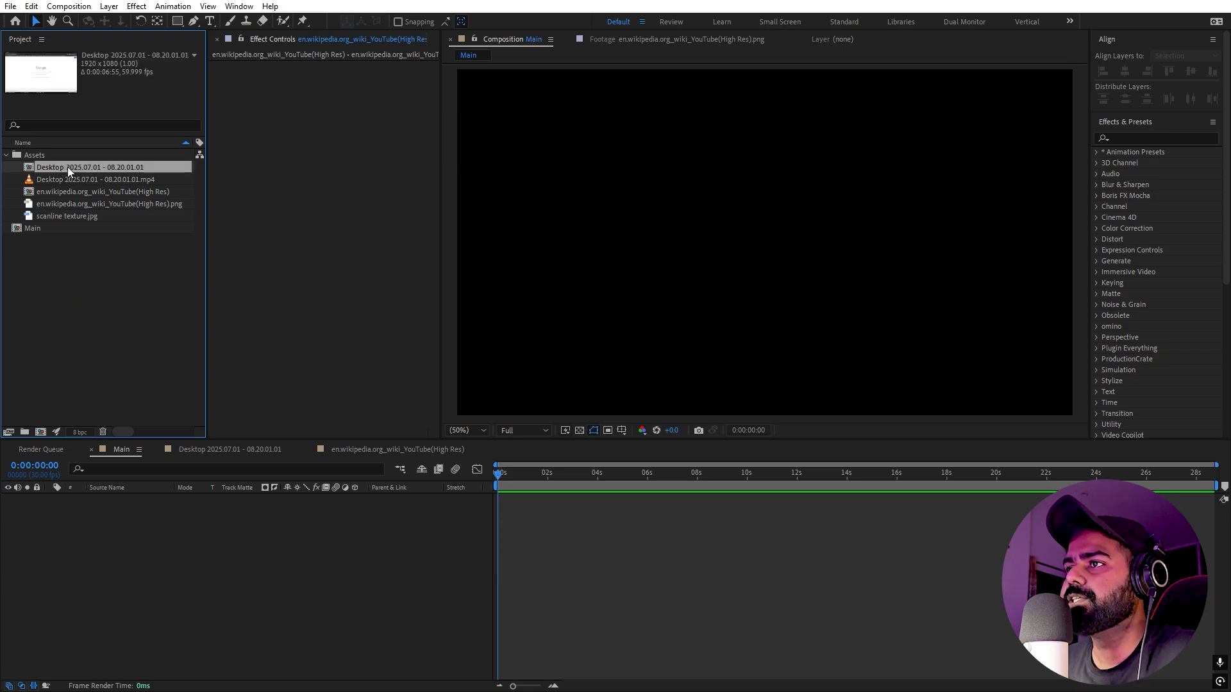
left_click_drag(67, 166, 144, 580)
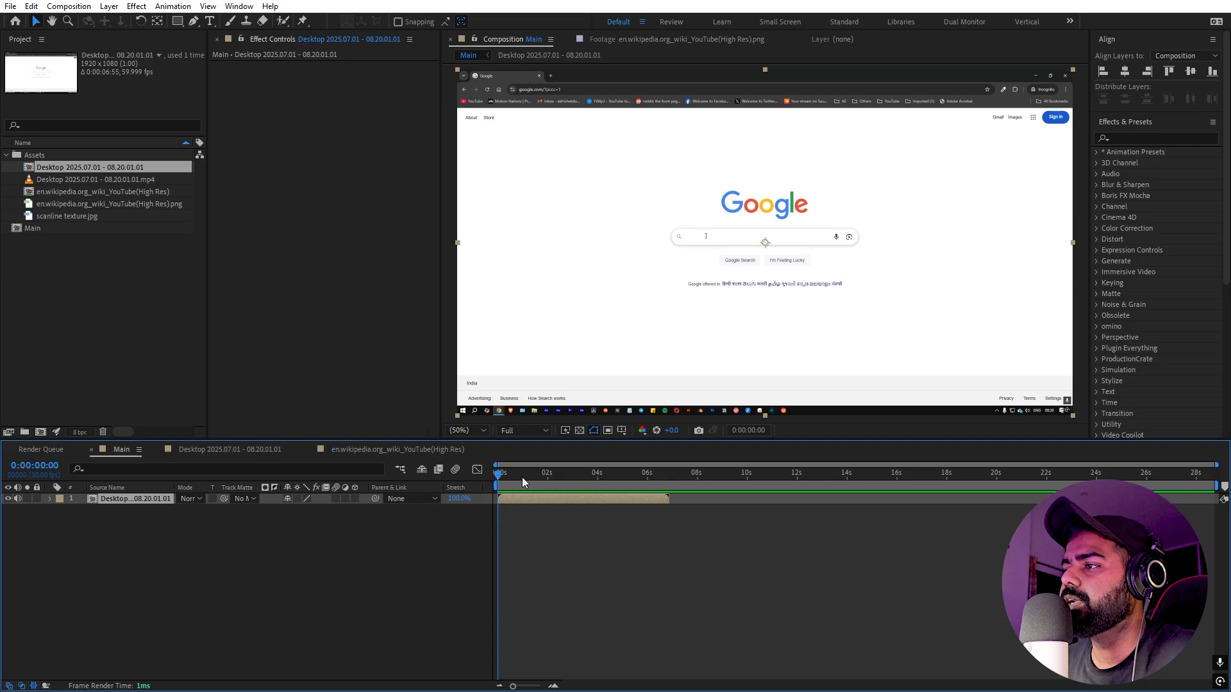
- Scale the screen recording layer in Main to 402% and inspect the sharpness of the Google Search text
key("s")
left_click_drag(306, 510, 447, 525)
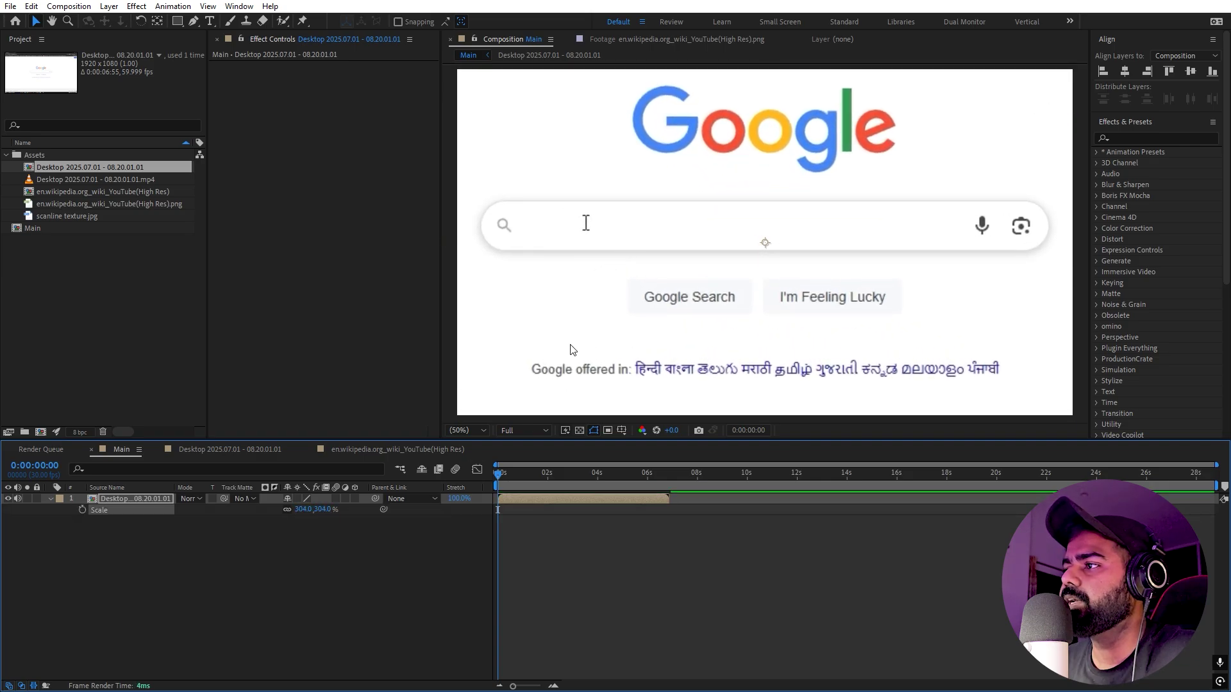
left_click_drag(570, 346, 735, 332)
scroll(595, 267, "up", 2)
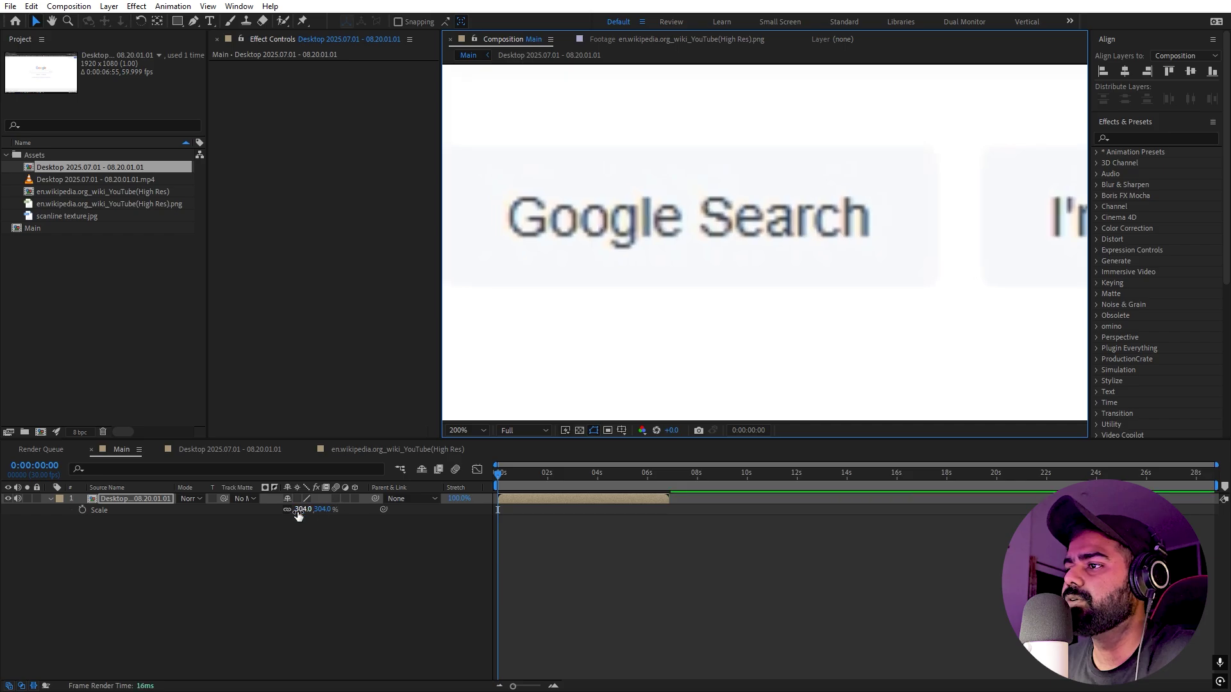
left_click_drag(299, 513, 371, 519)
left_click_drag(687, 313, 869, 287)
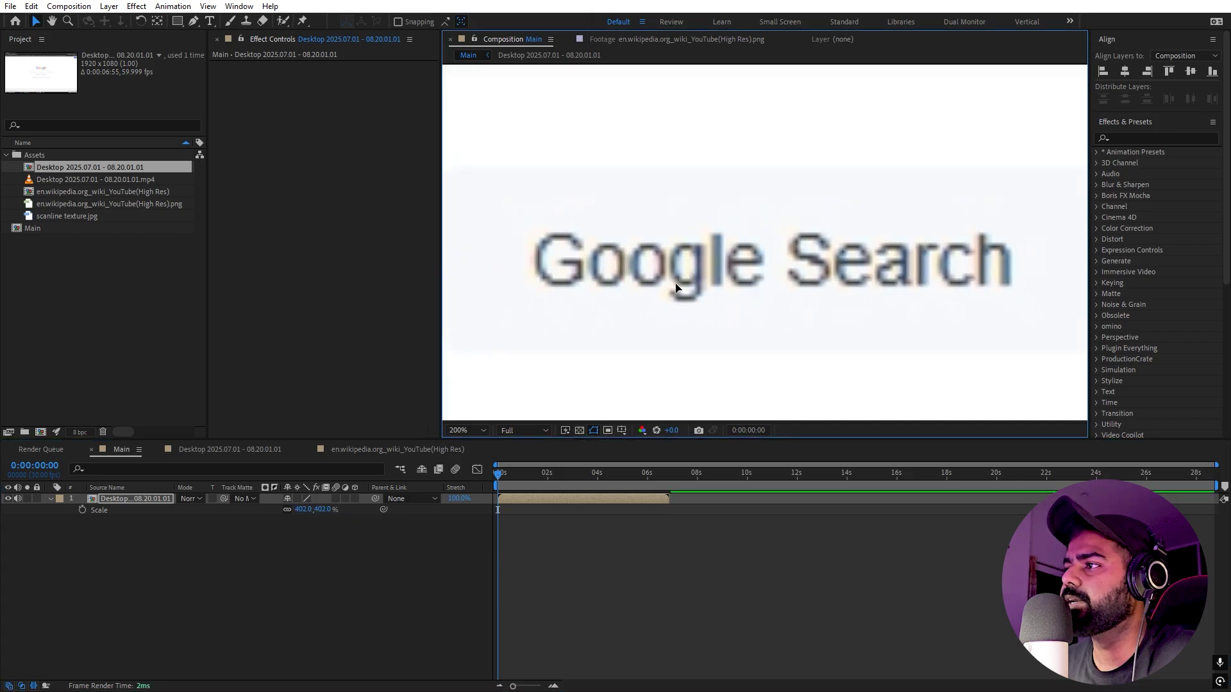
scroll(699, 283, "down", 4)
scroll(751, 243, "up", 6)
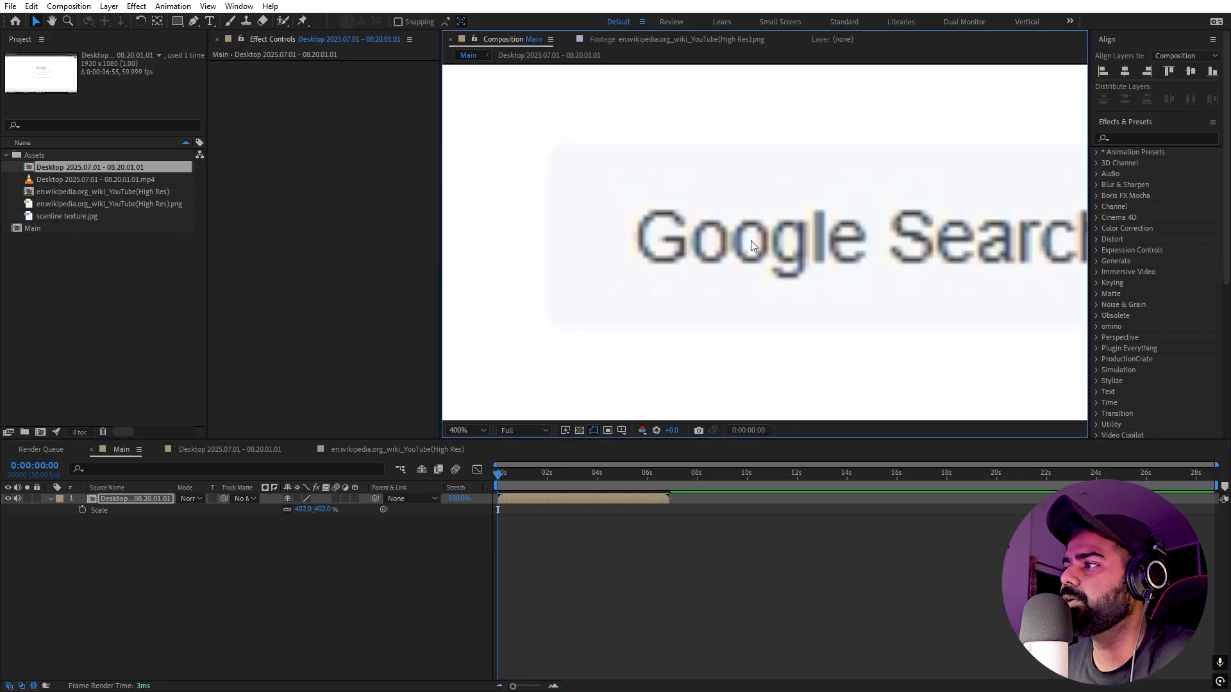
scroll(641, 257, "down", 4)
scroll(637, 246, "down", 1)
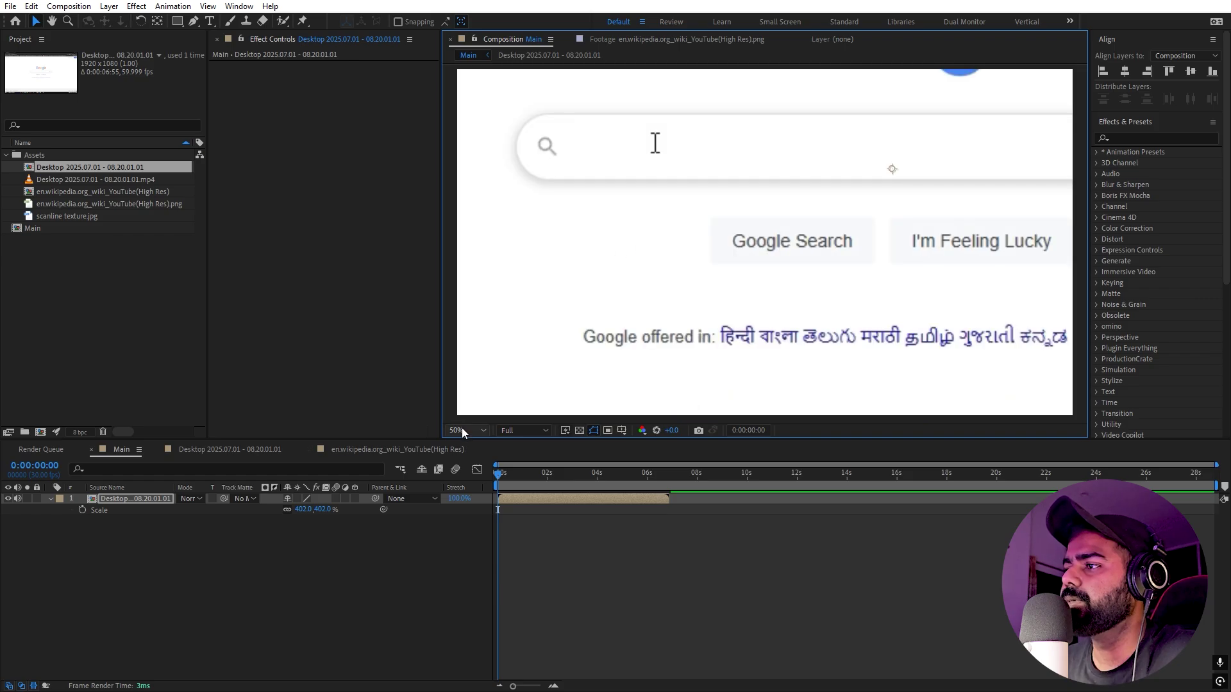
- Move the screen recording layer down in Main so the Google logo and search field are in frame
left_click(463, 430)
left_click(469, 457)
key("s")
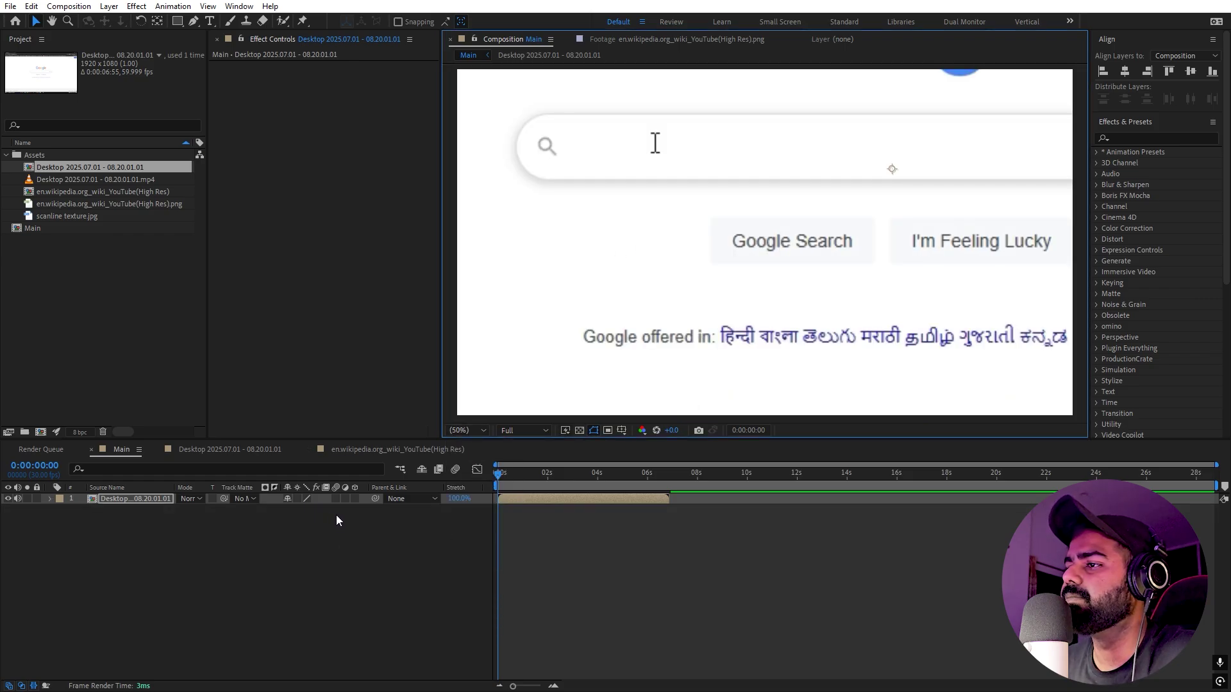
key("s")
key("h")
left_click_drag(814, 165, 797, 242)
key("v")
left_click(478, 430)
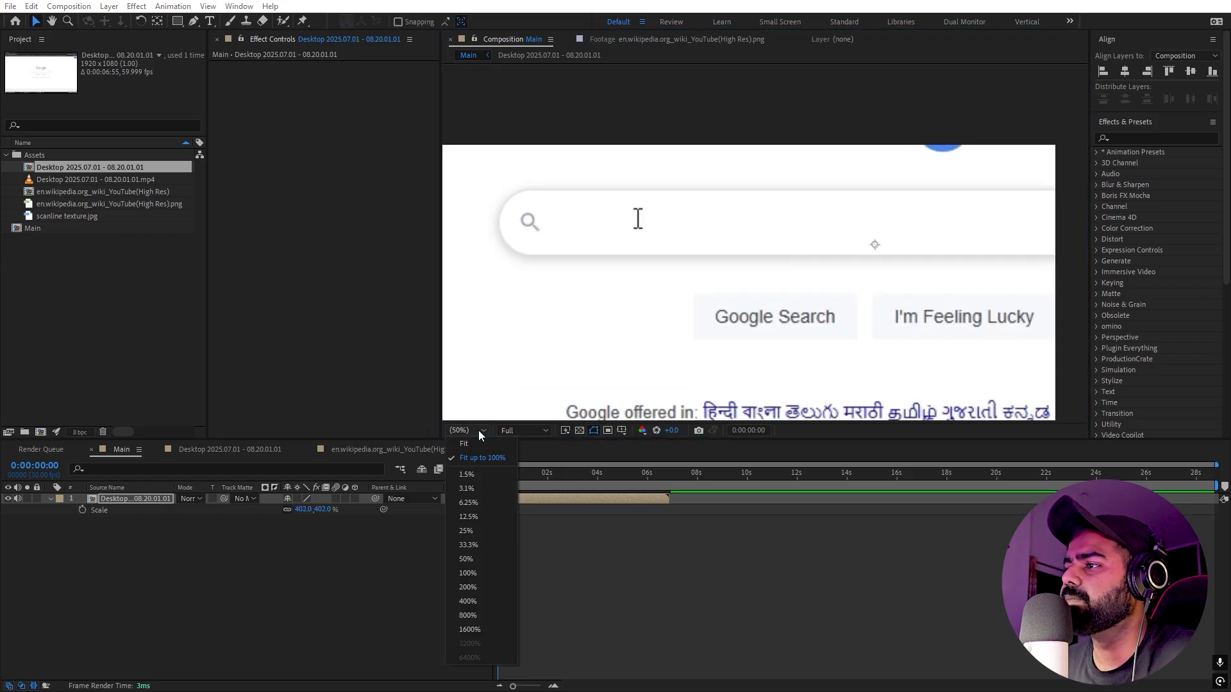
left_click(478, 444)
left_click_drag(707, 288, 723, 360)
left_click(725, 561)
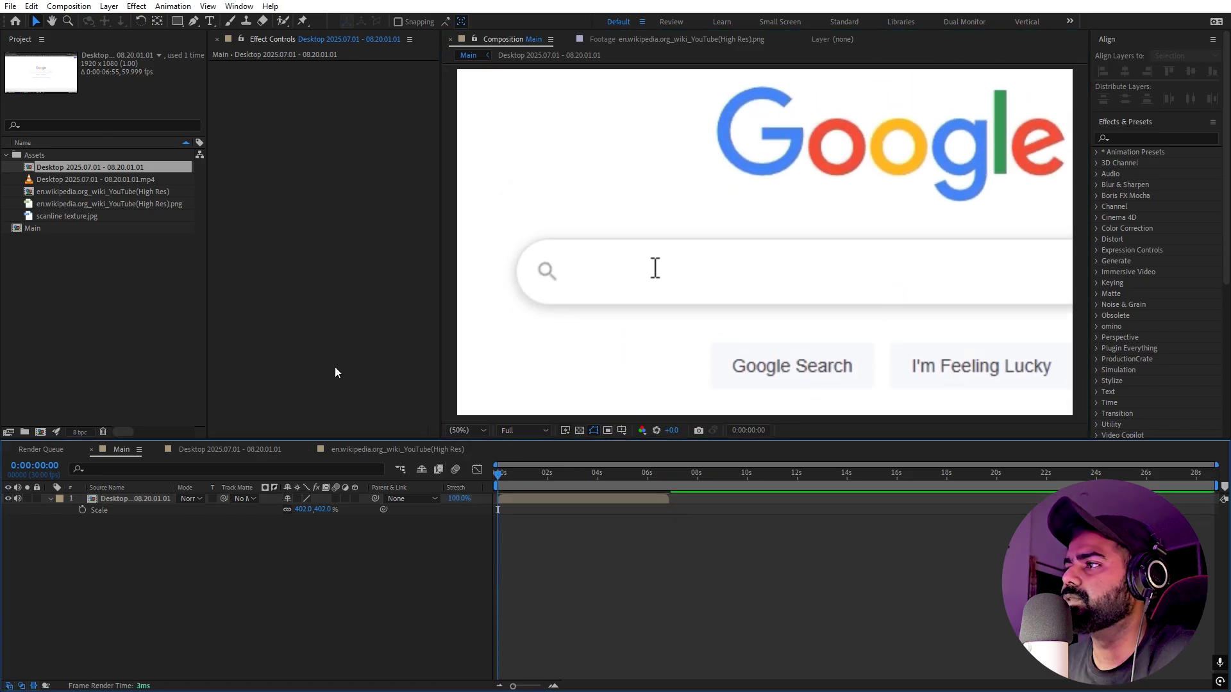
left_click(121, 325)
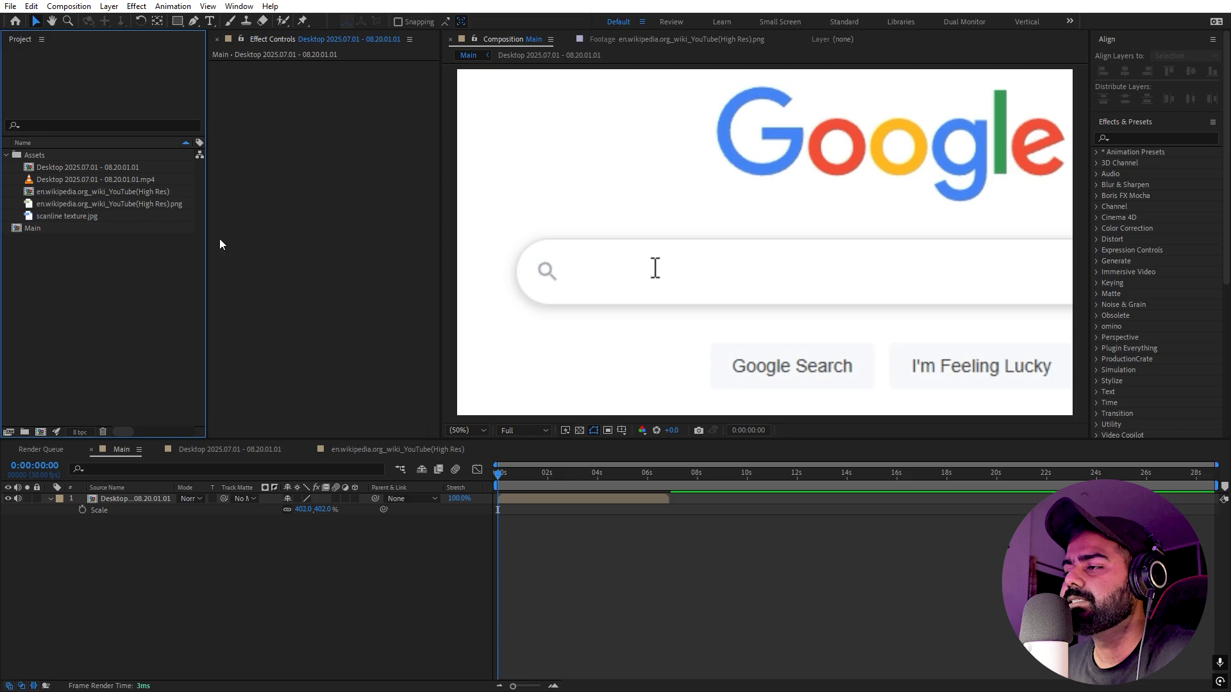
- Add scanline texture.jpg above the screen recording layer in Main and set its blending mode to Color Dodge
left_click(34, 228)
left_click(90, 218)
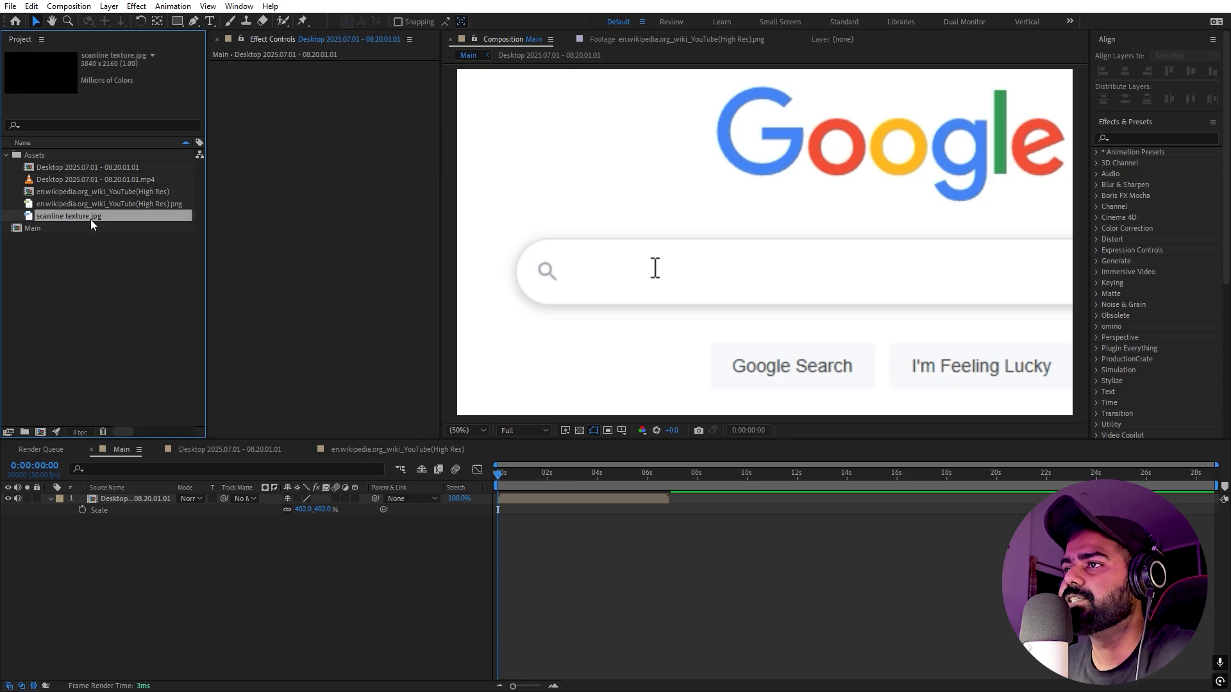
left_click_drag(79, 217, 132, 497)
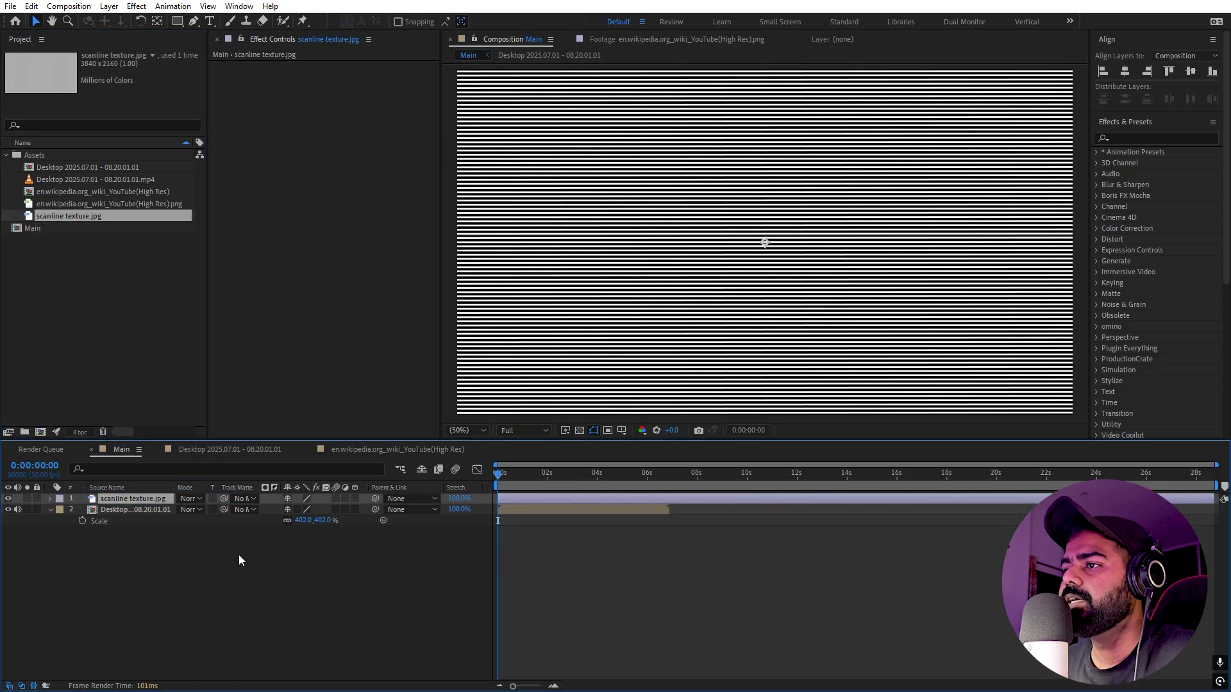
left_click(193, 499)
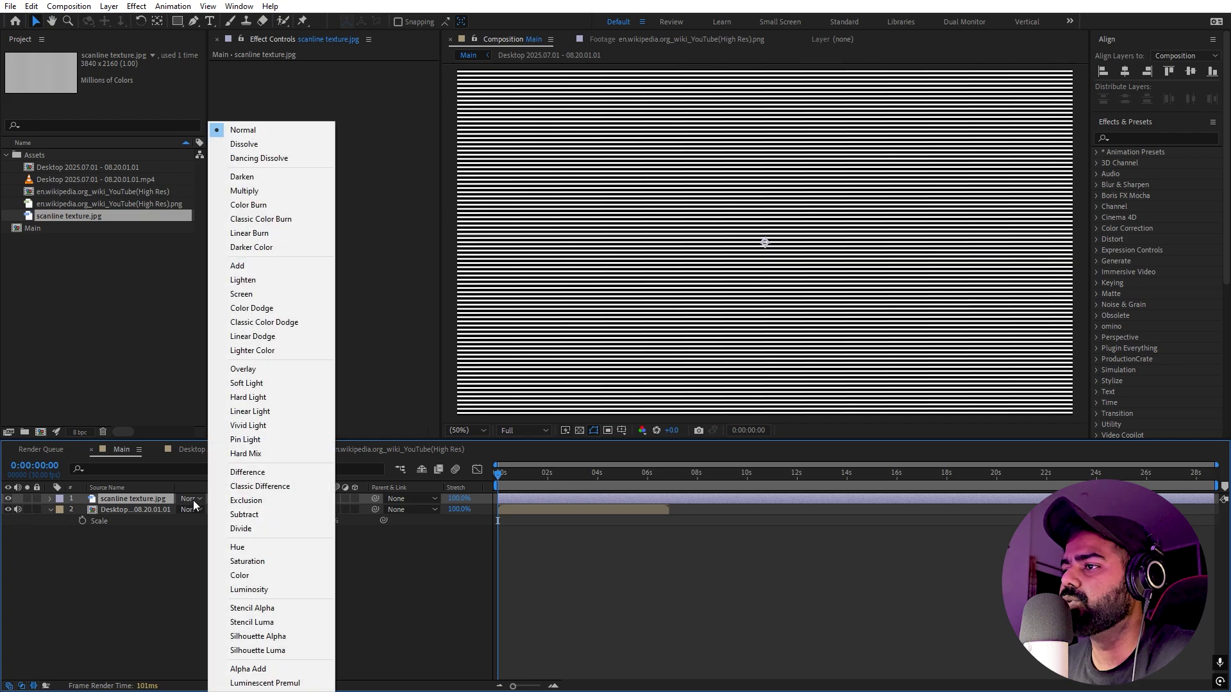
left_click(261, 312)
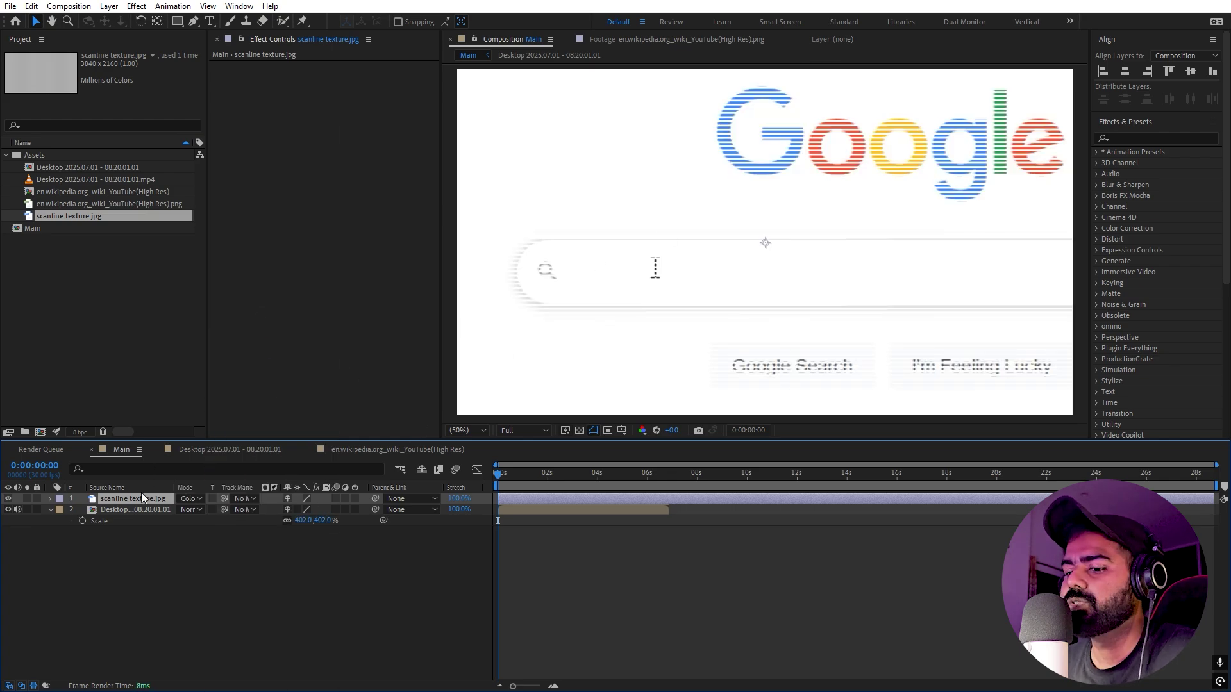
- Lower the scanline texture layer's opacity to 45% and inspect the stripes up close on the Google logo
key("t")
left_click_drag(289, 509, 30, 544)
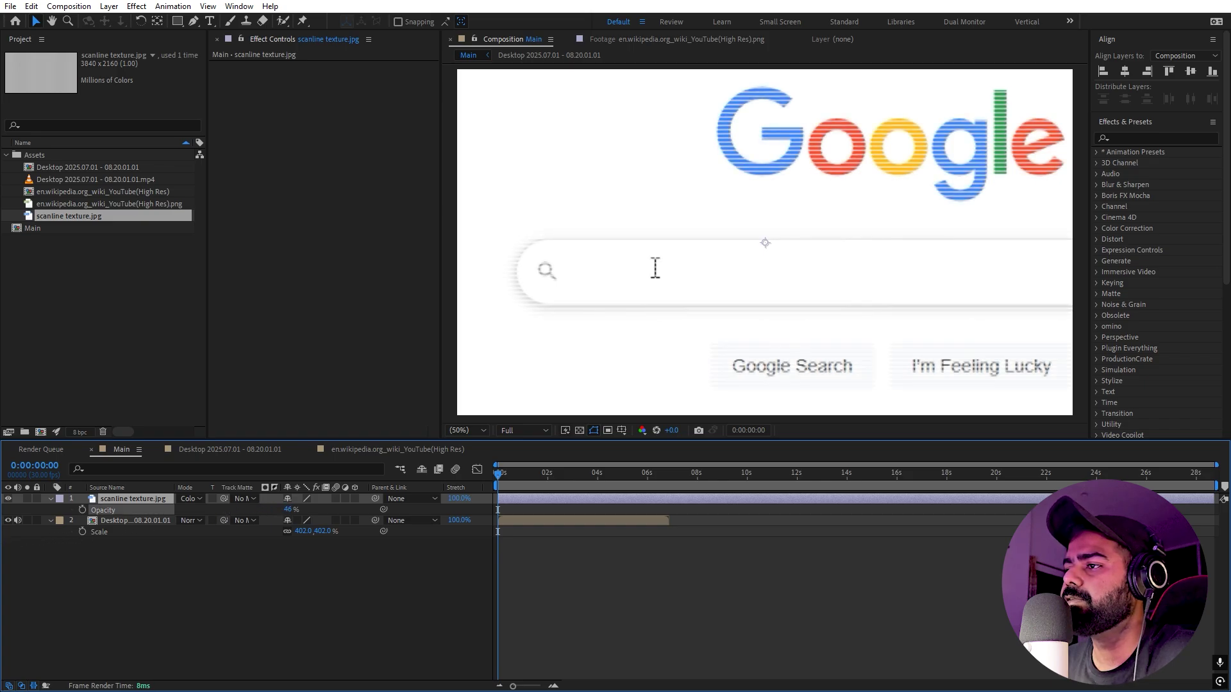
scroll(931, 132, "up", 1)
key("space")
left_click_drag(876, 77, 737, 272)
scroll(802, 268, "up", 2)
left_click_drag(588, 157, 536, 133)
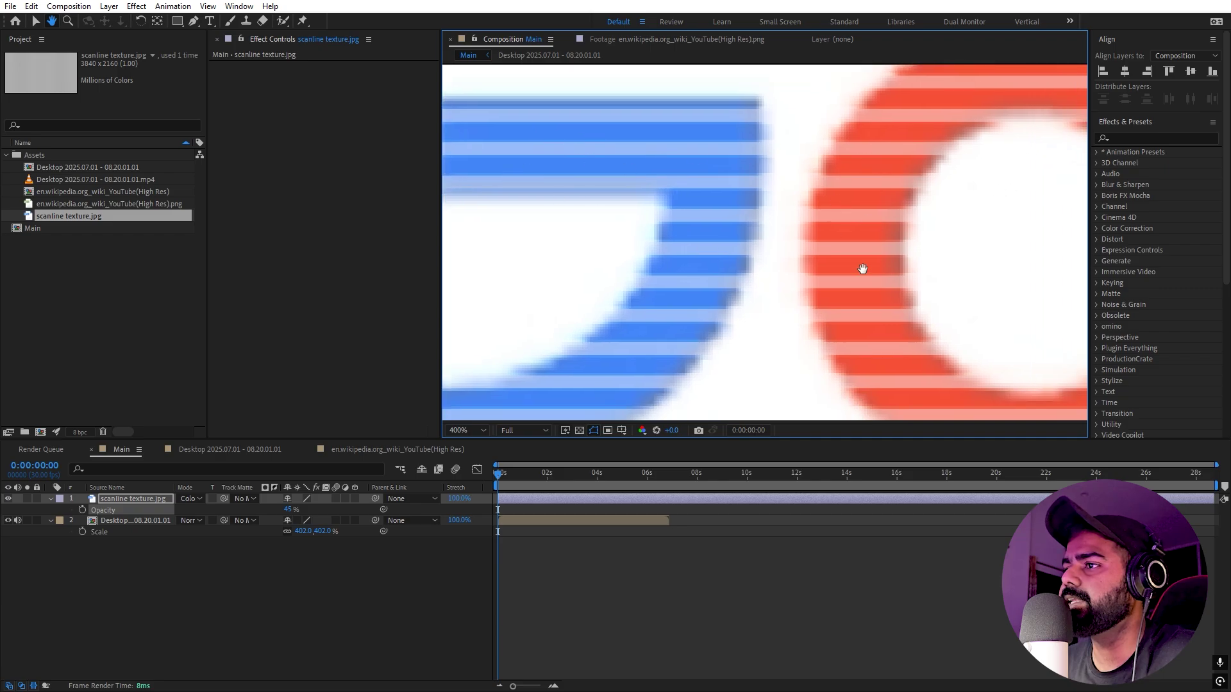
key("v")
left_click(122, 611)
left_click(56, 499)
left_click(51, 499)
left_click(52, 499)
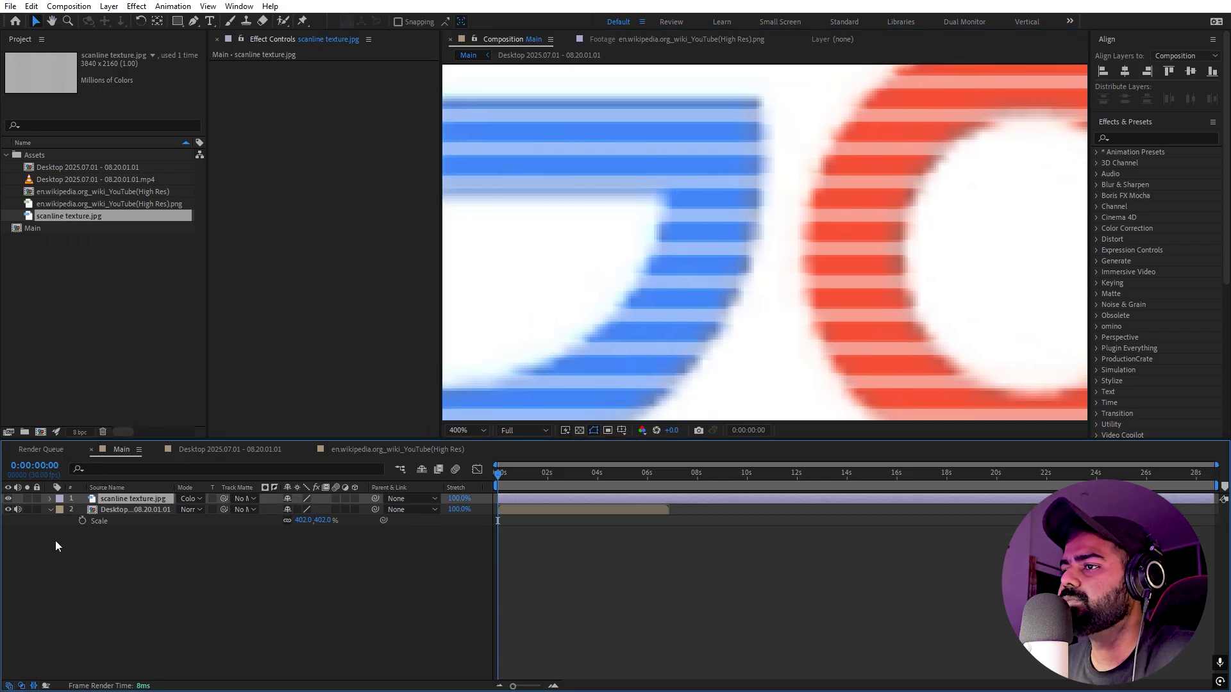
- Add an adjustment layer at the top of Main and apply Quick Chromatic Aberration 3 to it
right_click(118, 581)
mouse_move(256, 428)
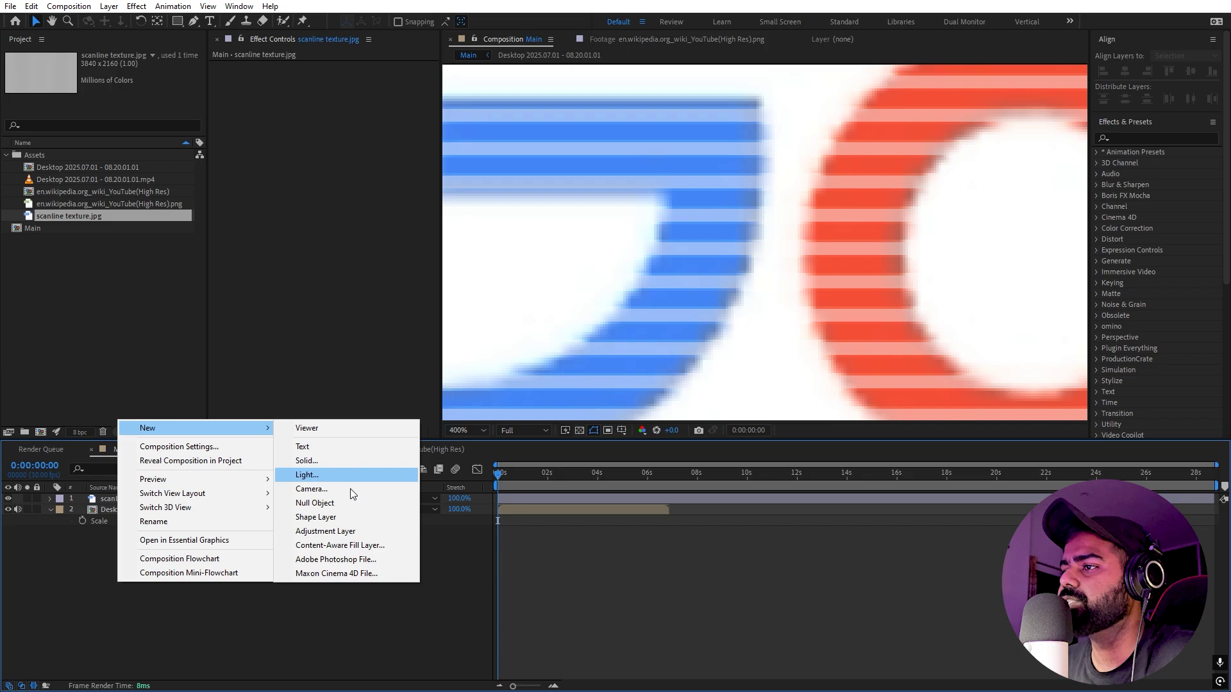
left_click(327, 531)
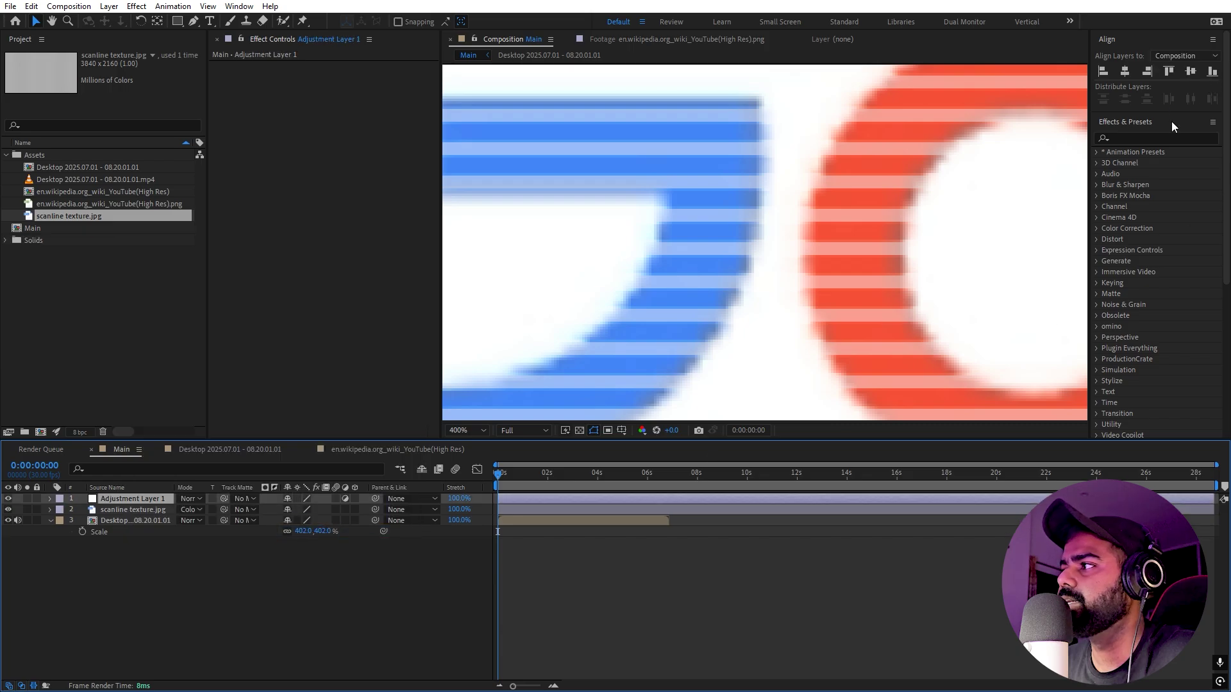
left_click(1128, 138)
type("qua")
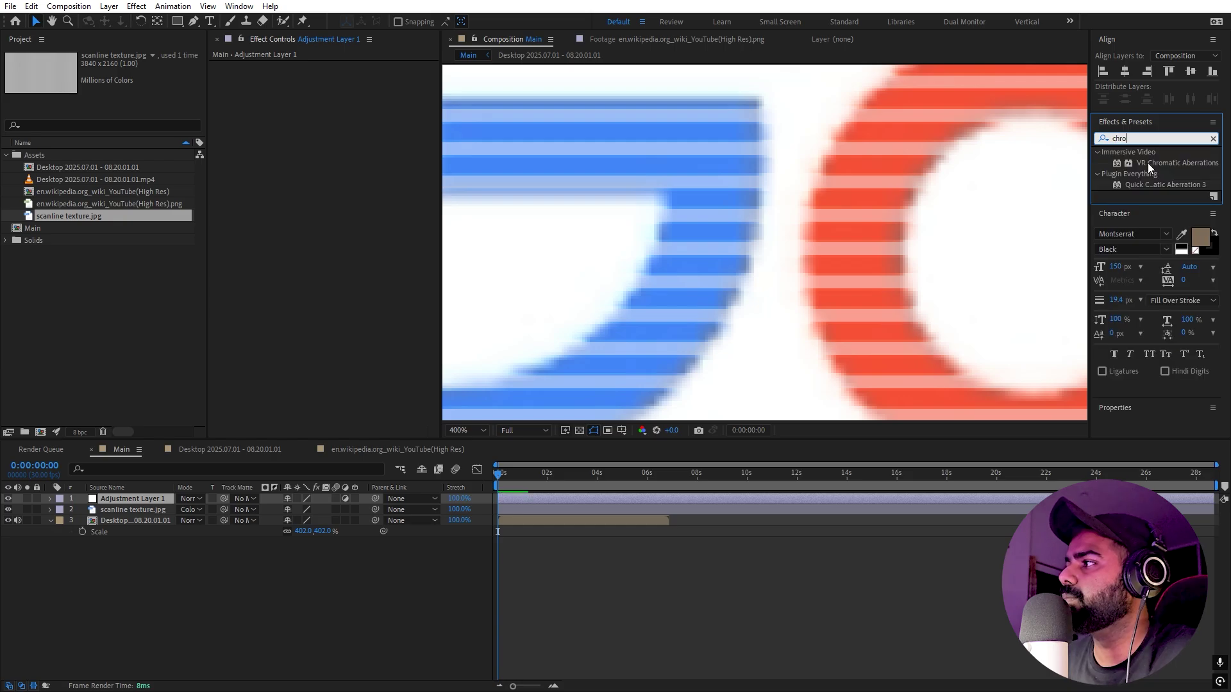
left_click_drag(1189, 184, 167, 498)
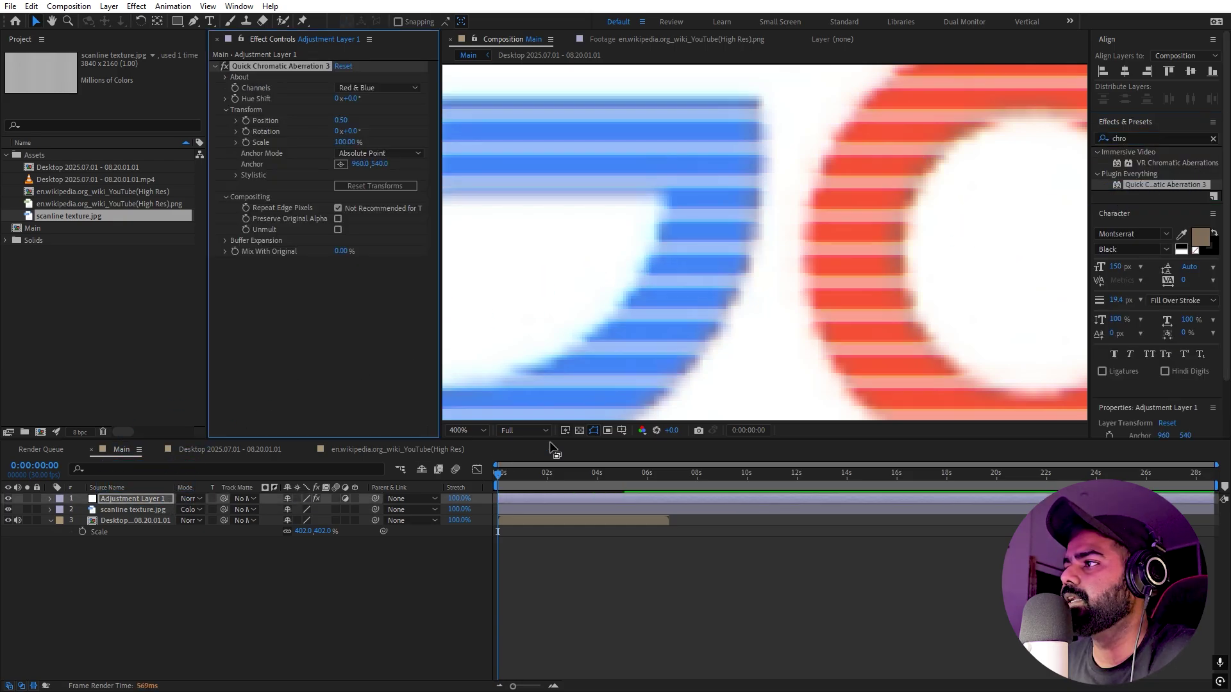
- Try a Quick Chromatic Aberration 3 Position of 19.10 on the adjustment layer, and undo the change
scroll(671, 149, "up", 1)
left_click_drag(561, 206, 830, 245)
scroll(737, 187, "up", 1)
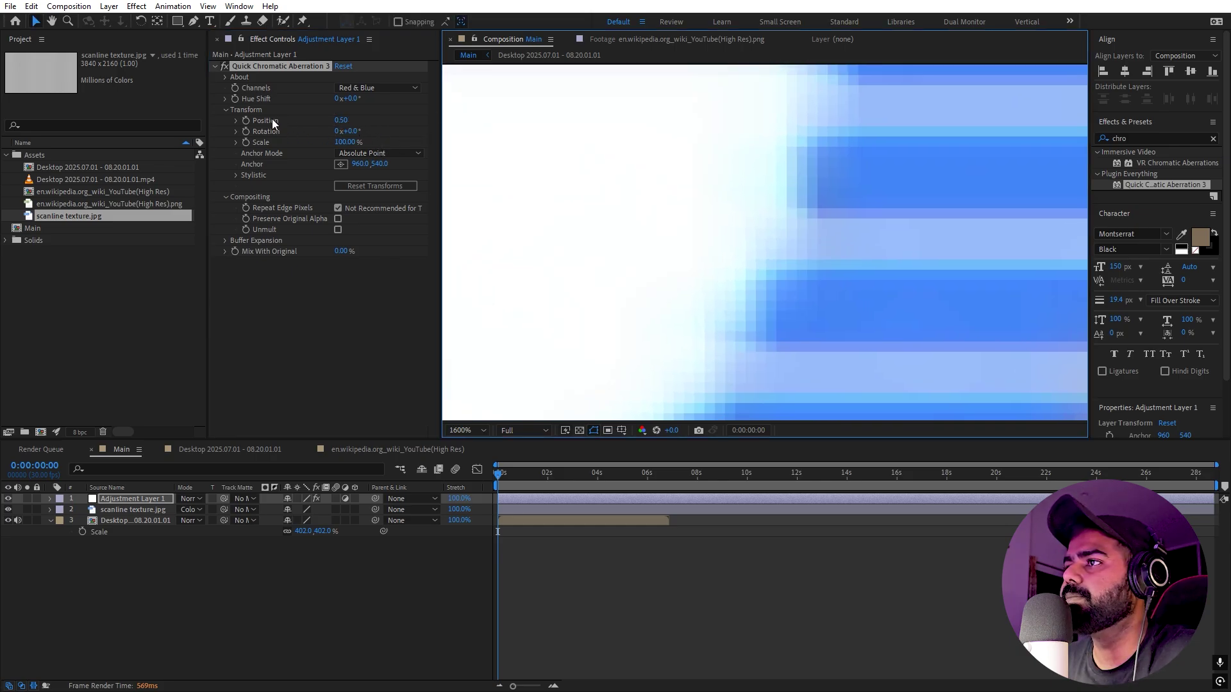
left_click_drag(347, 122, 401, 125)
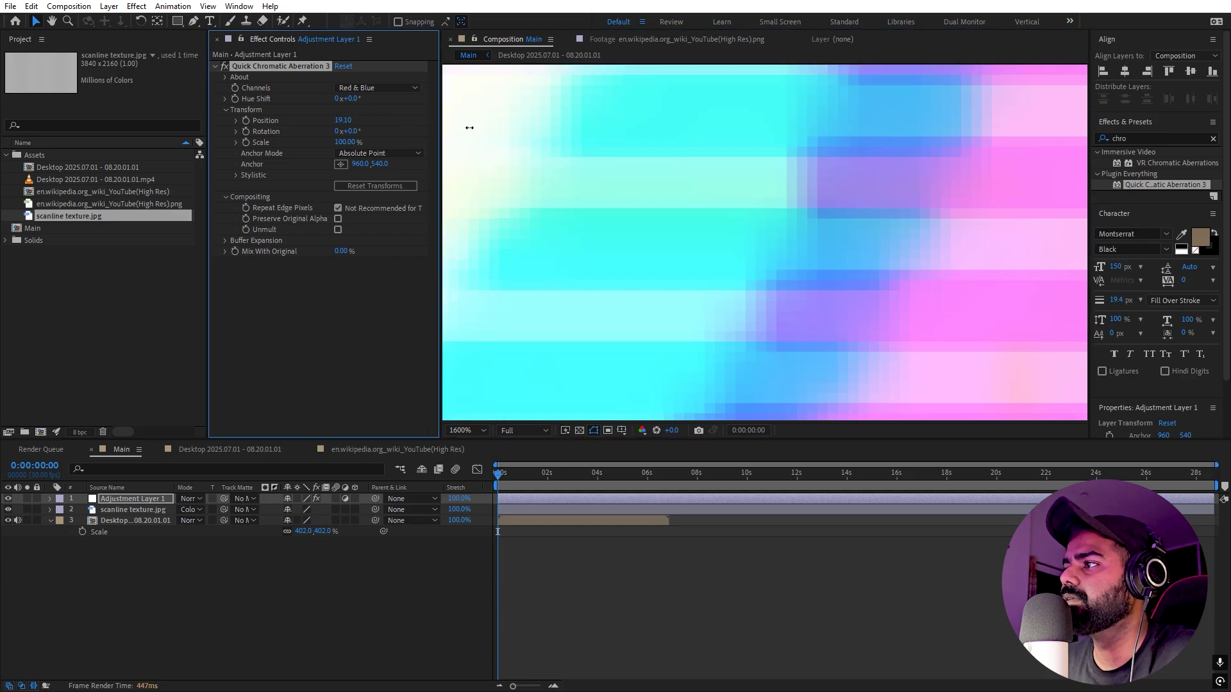
scroll(705, 255, "down", 4)
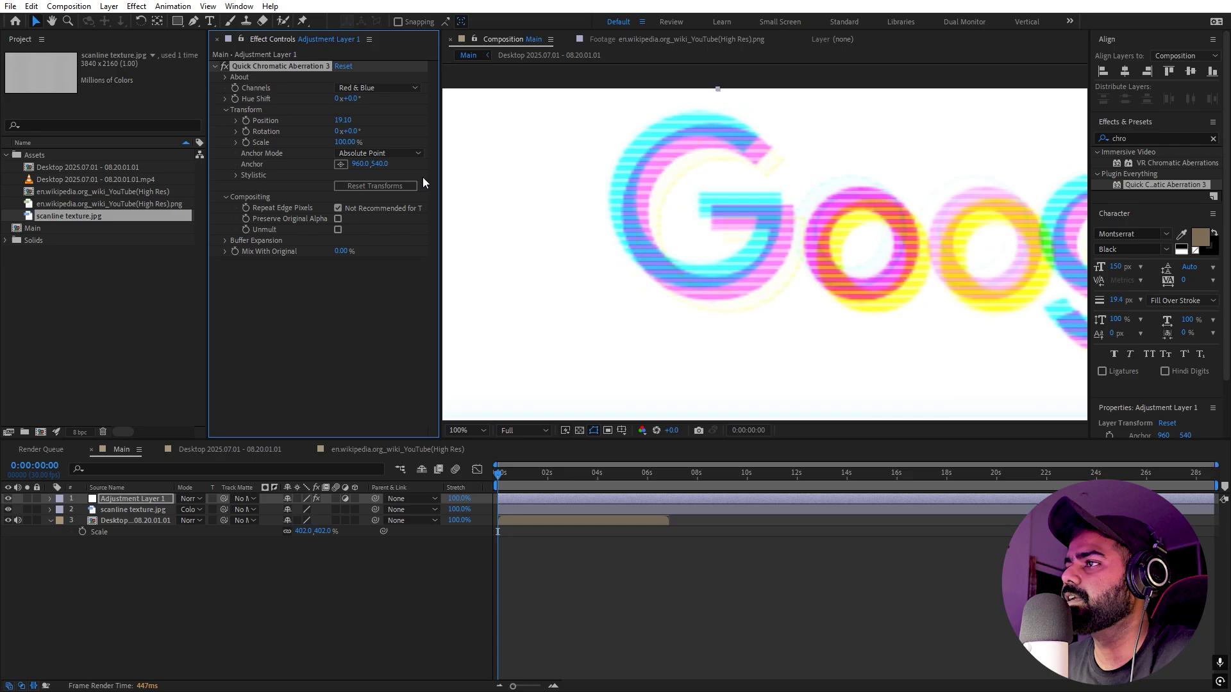
key("ctrl+z")
- Set the chromatic aberration Position to 1.10 and compare the logo edges with the adjustment layer off and on
left_click_drag(344, 120, 348, 120)
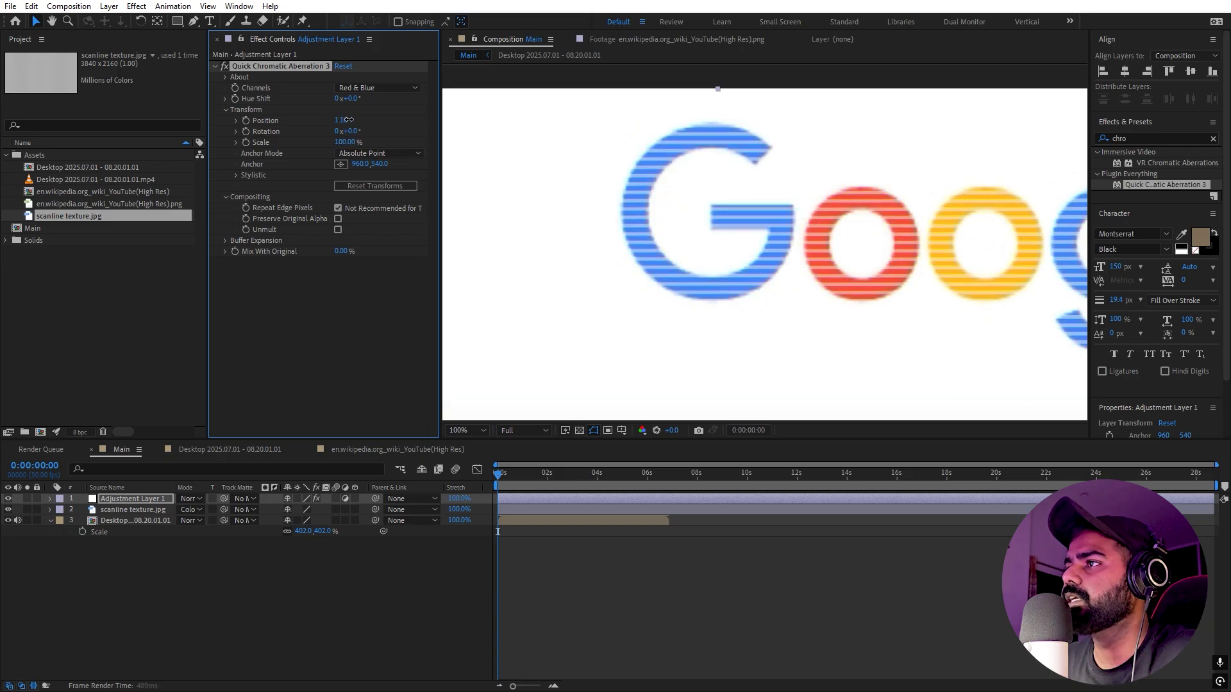
scroll(918, 303, "up", 6)
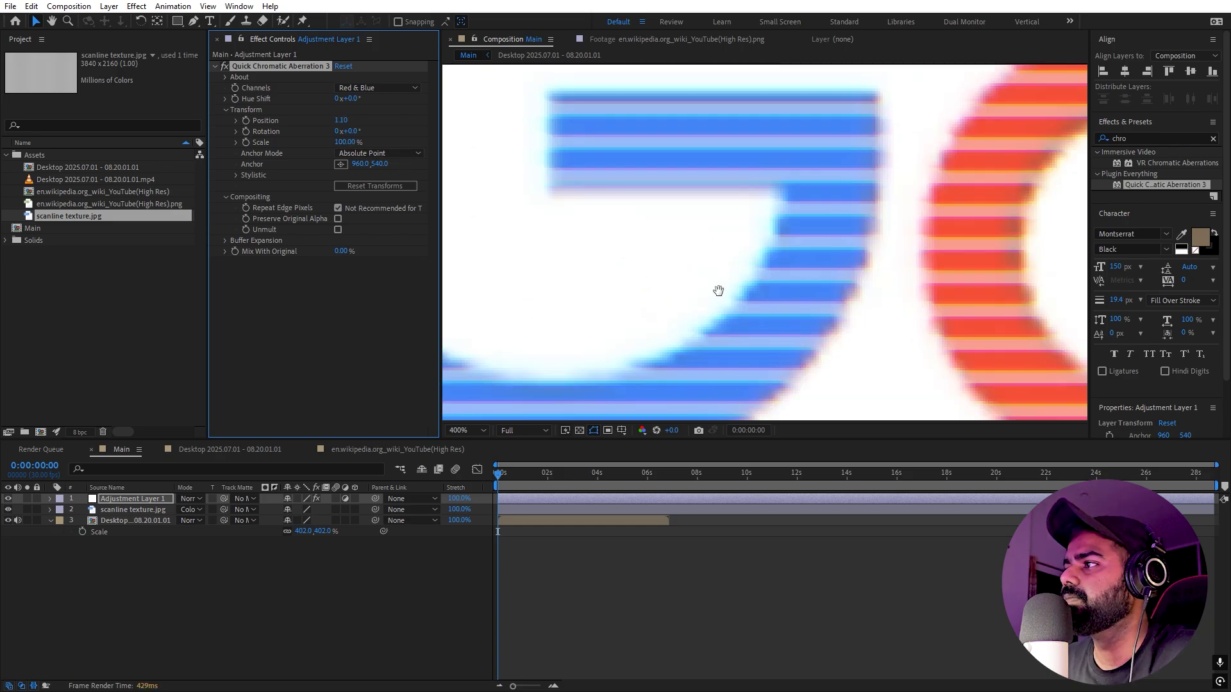
left_click_drag(744, 267, 737, 264)
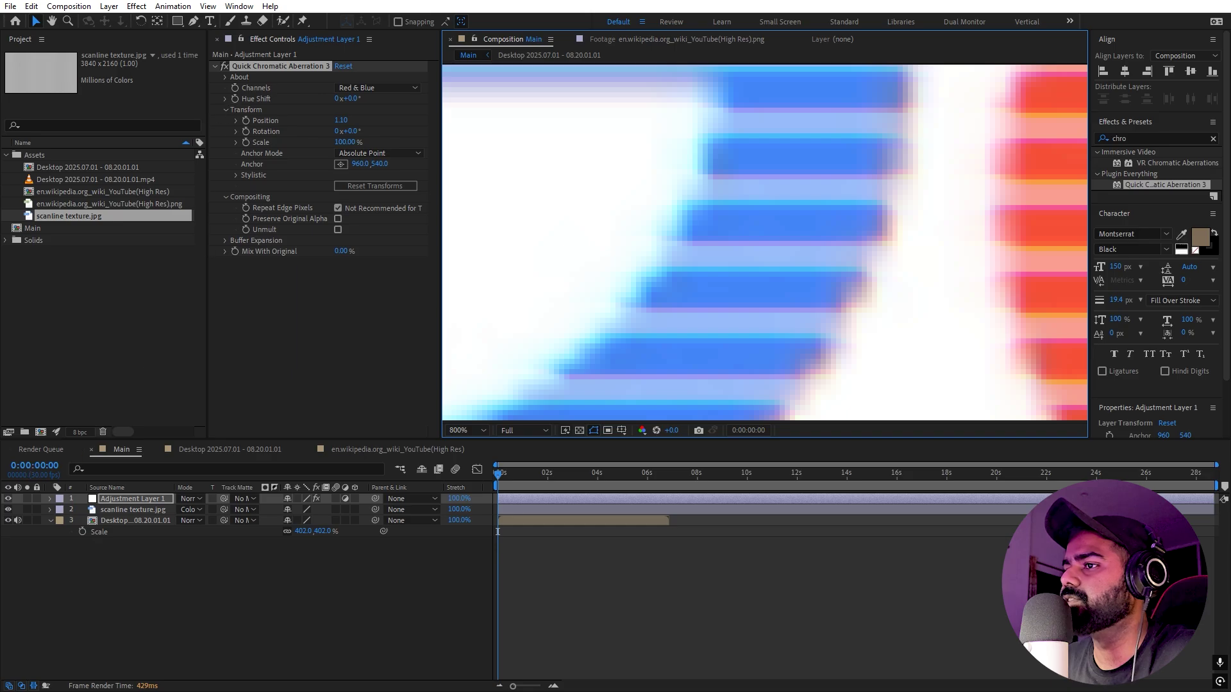
left_click(9, 499)
left_click(9, 498)
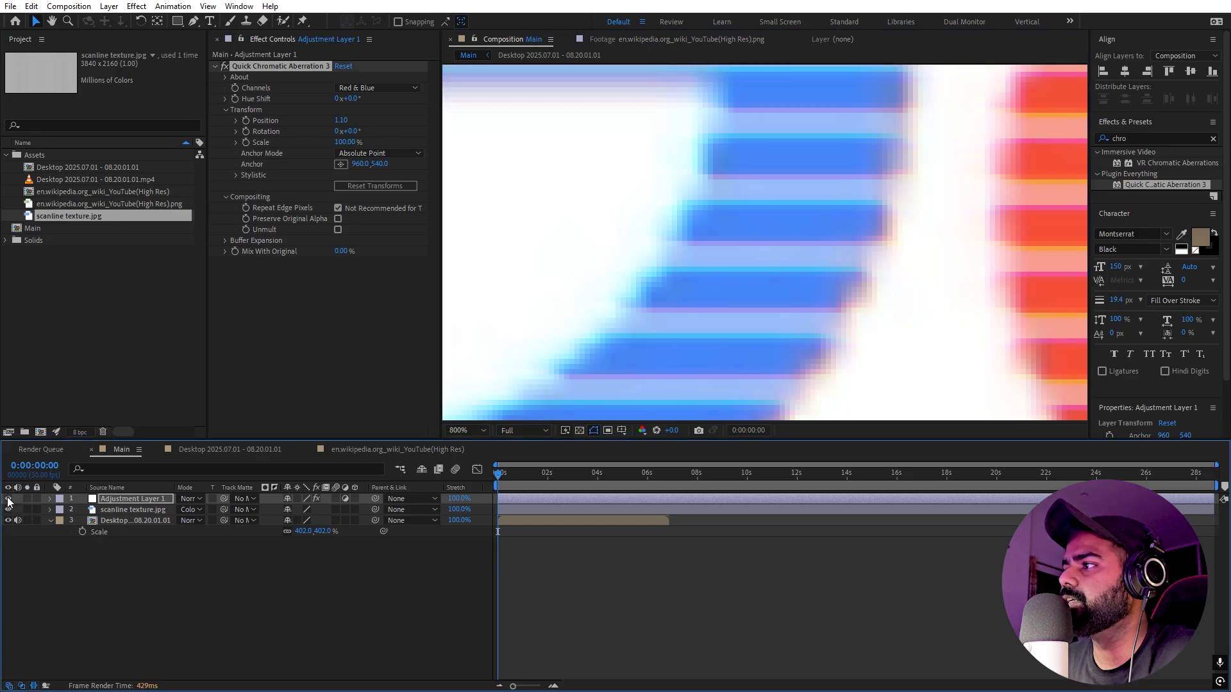
left_click(9, 499)
left_click(9, 499)
- Examine the chromatic aberration on the search field and on the typed query at 0:00:04:15, comparing with the effect off and on
scroll(811, 279, "down", 2)
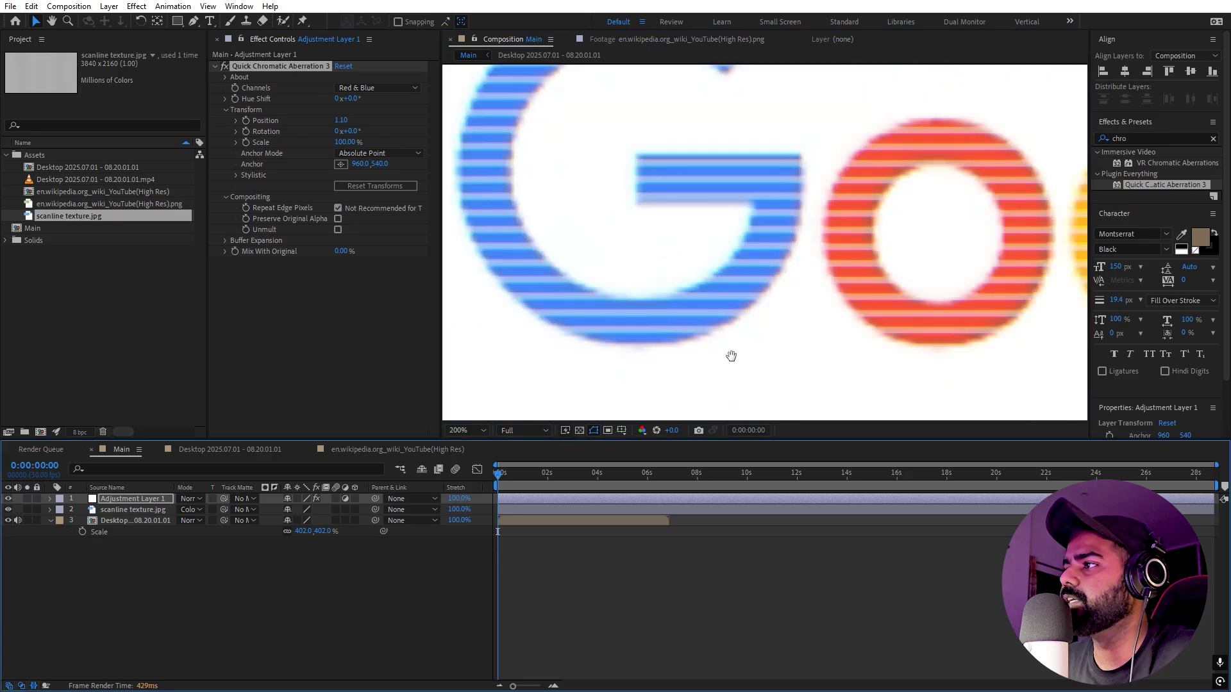
left_click_drag(730, 354, 959, 154)
left_click_drag(712, 271, 965, 44)
left_click_drag(596, 341, 755, 244)
scroll(695, 270, "down", 1)
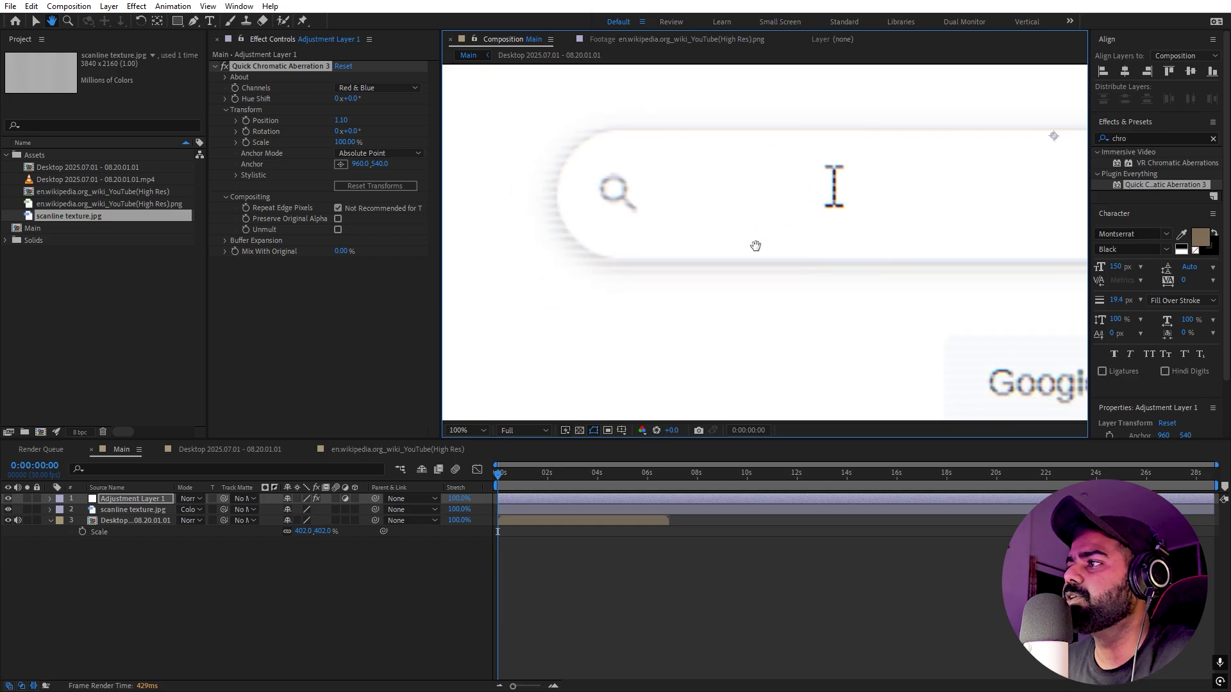
left_click_drag(527, 477, 610, 476)
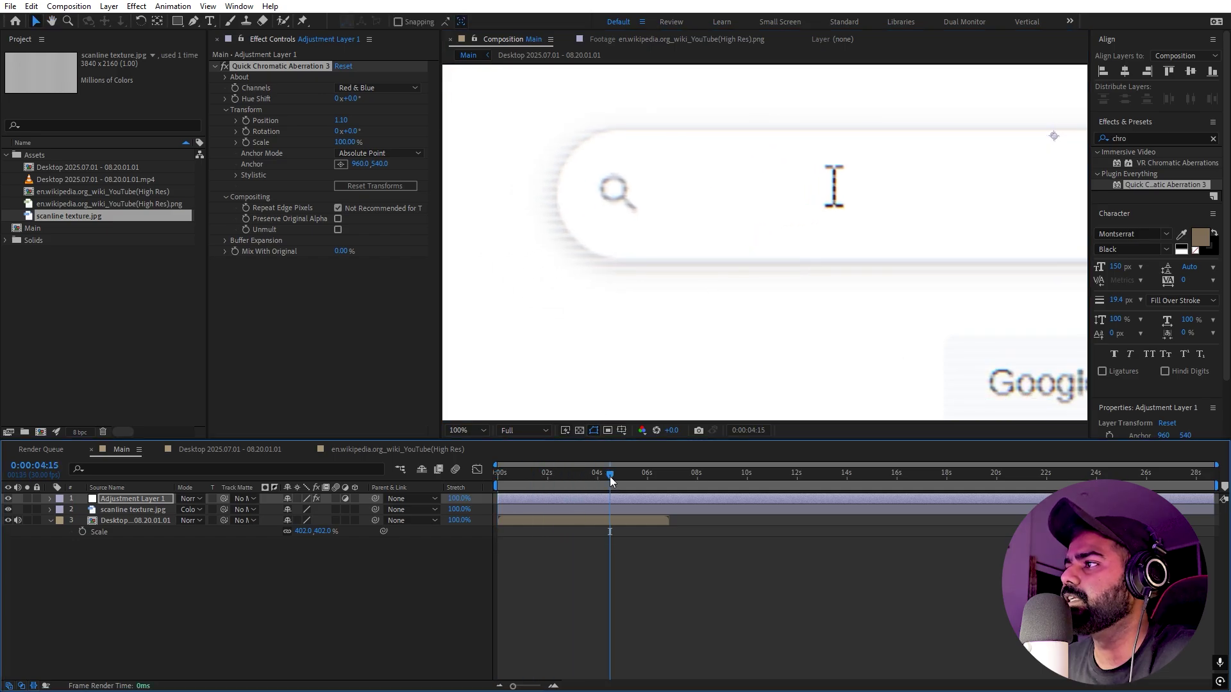
scroll(730, 276, "up", 2)
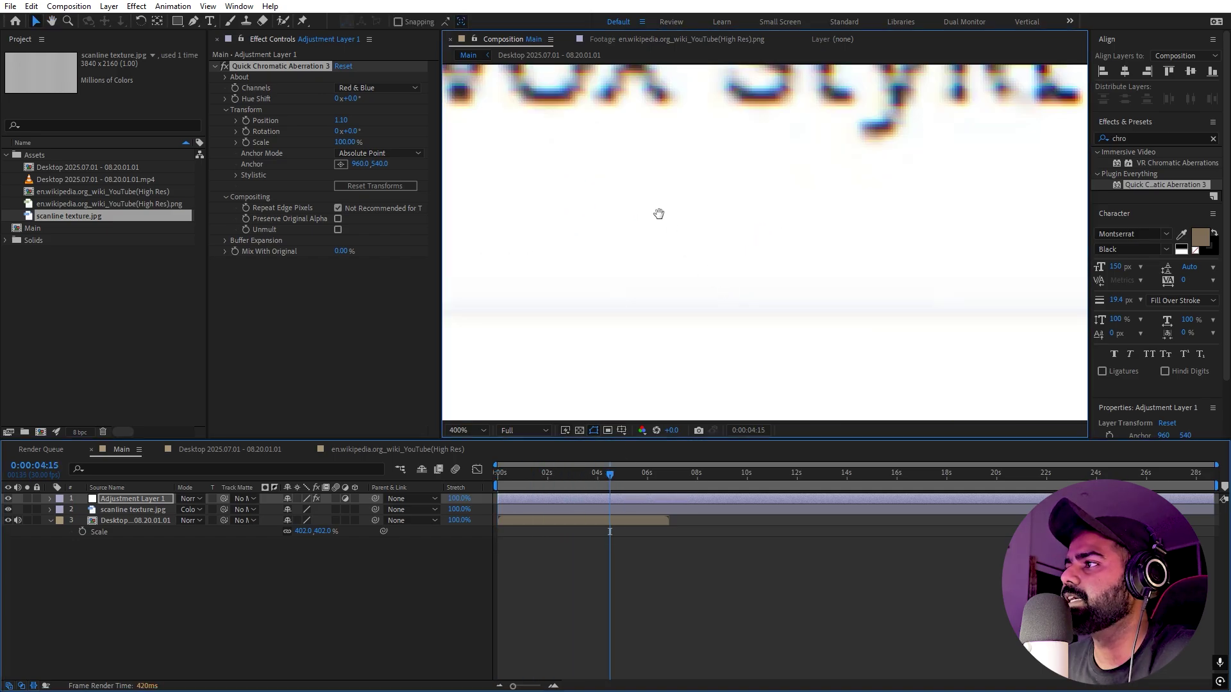
left_click_drag(658, 213, 713, 375)
scroll(685, 280, "up", 1)
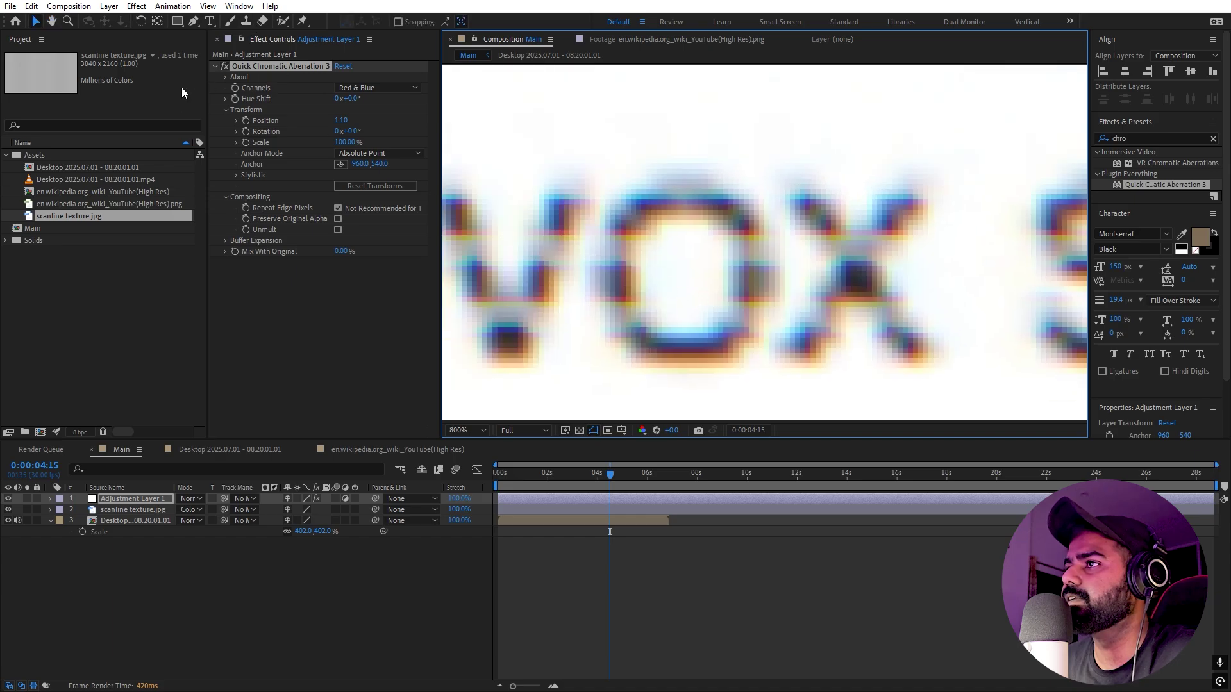
left_click(227, 68)
left_click(228, 69)
scroll(626, 242, "down", 3)
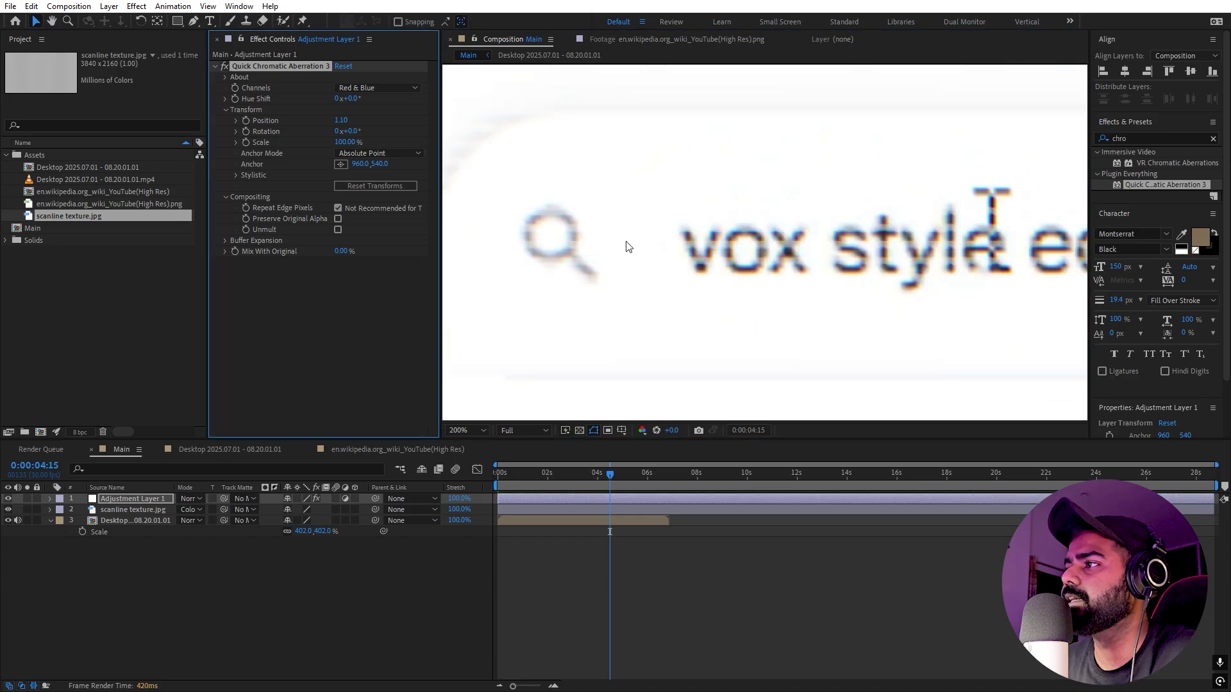
left_click(168, 634)
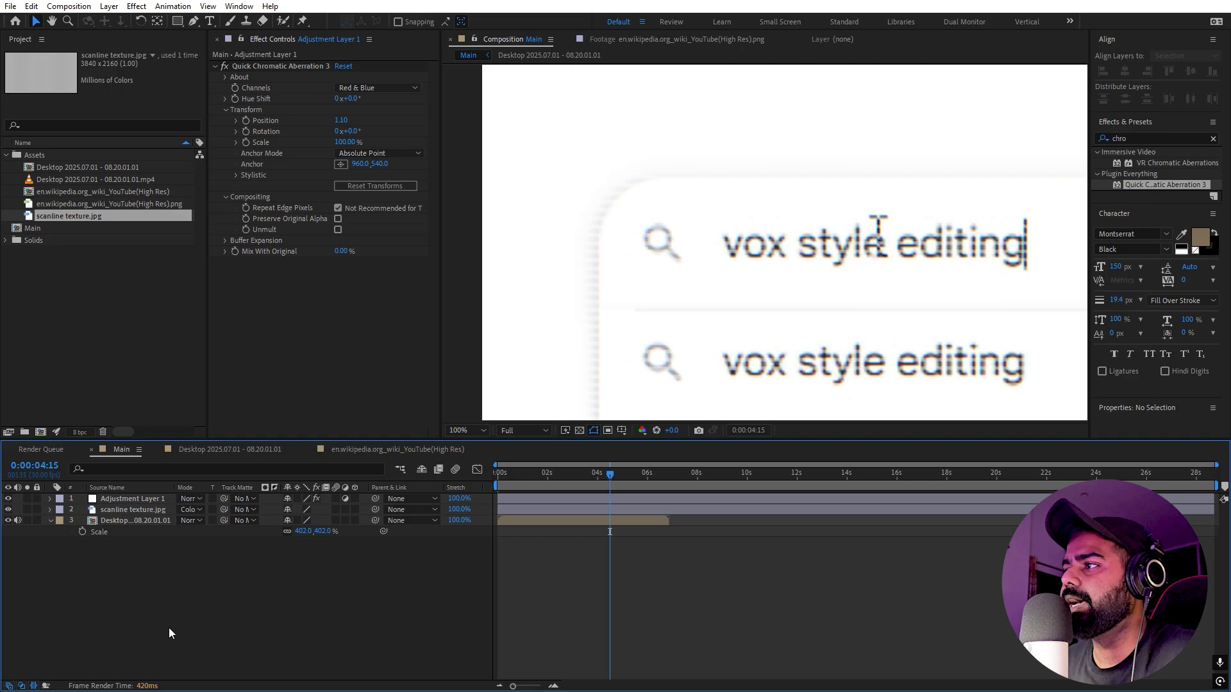
scroll(742, 272, "down", 2)
scroll(833, 251, "up", 1)
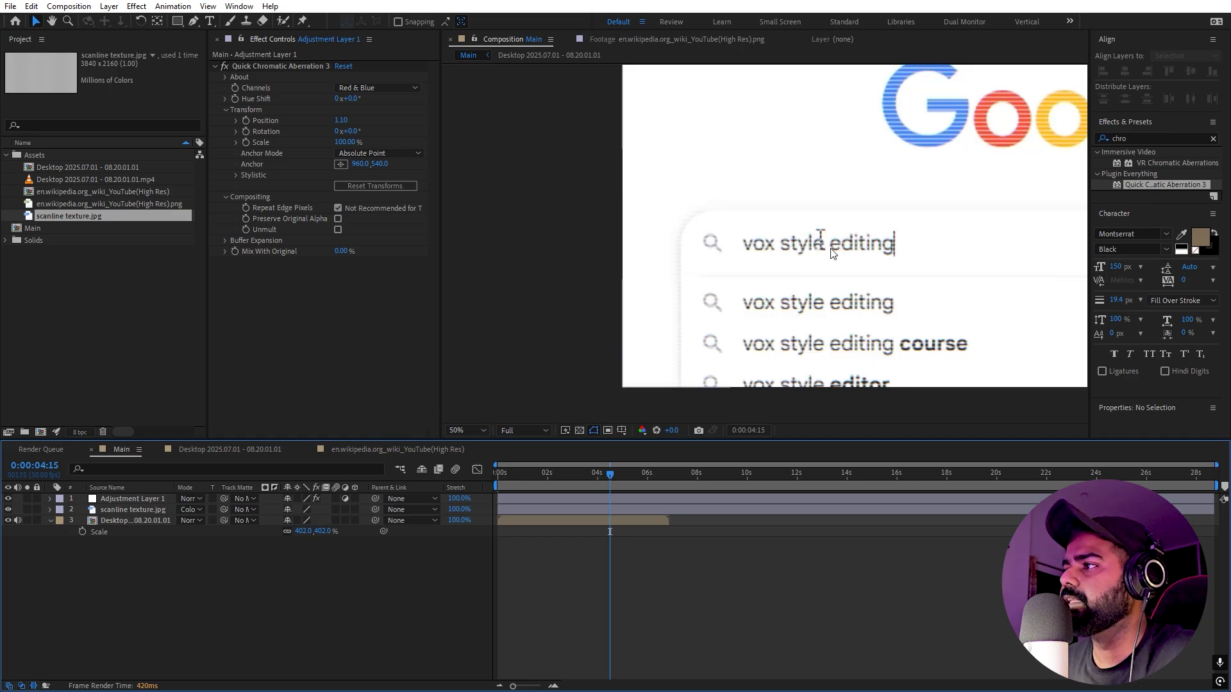
- Apply CC Vignette to the adjustment layer below Quick Chromatic Aberration 3 and frame the composition to view the darkened edges
left_click(125, 495)
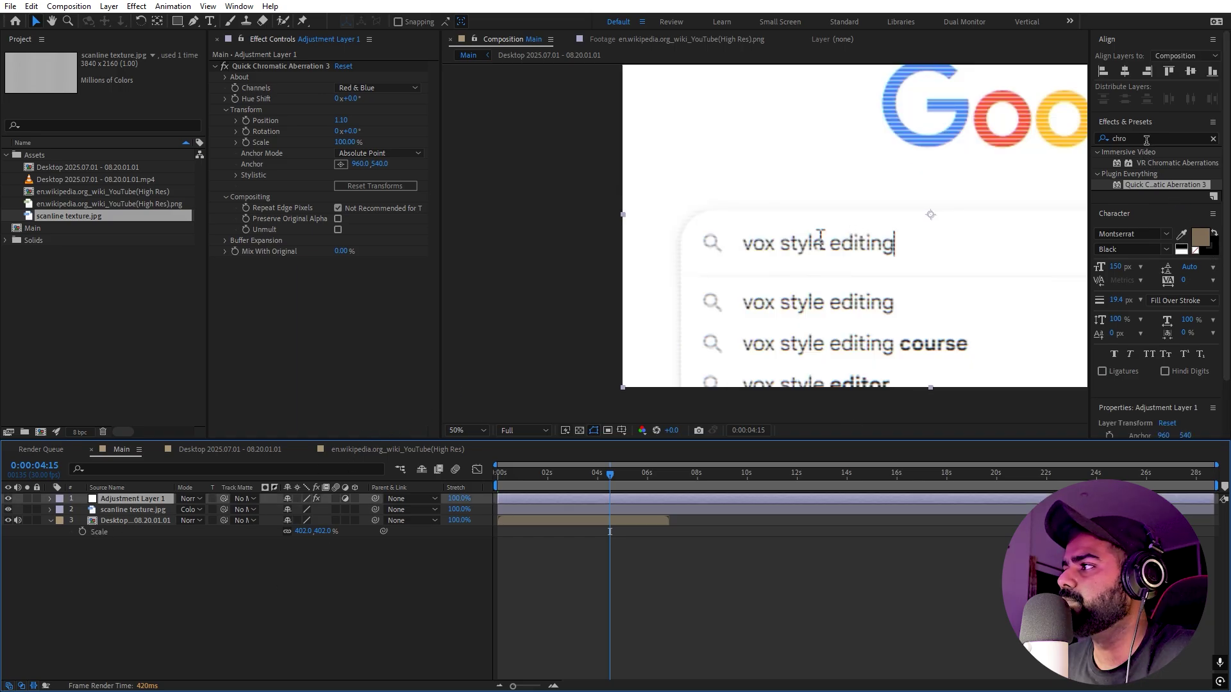
left_click_drag(1146, 140, 760, 188)
type("cc vi")
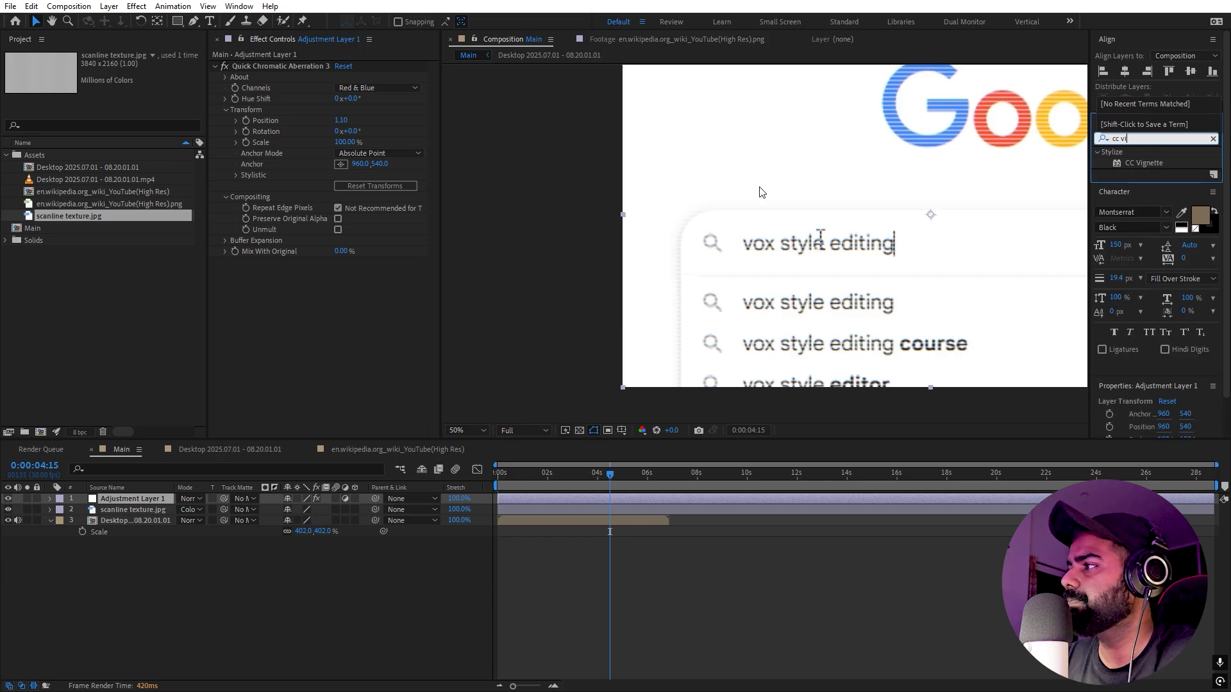
left_click_drag(1147, 164, 284, 290)
scroll(880, 224, "down", 2)
key("space")
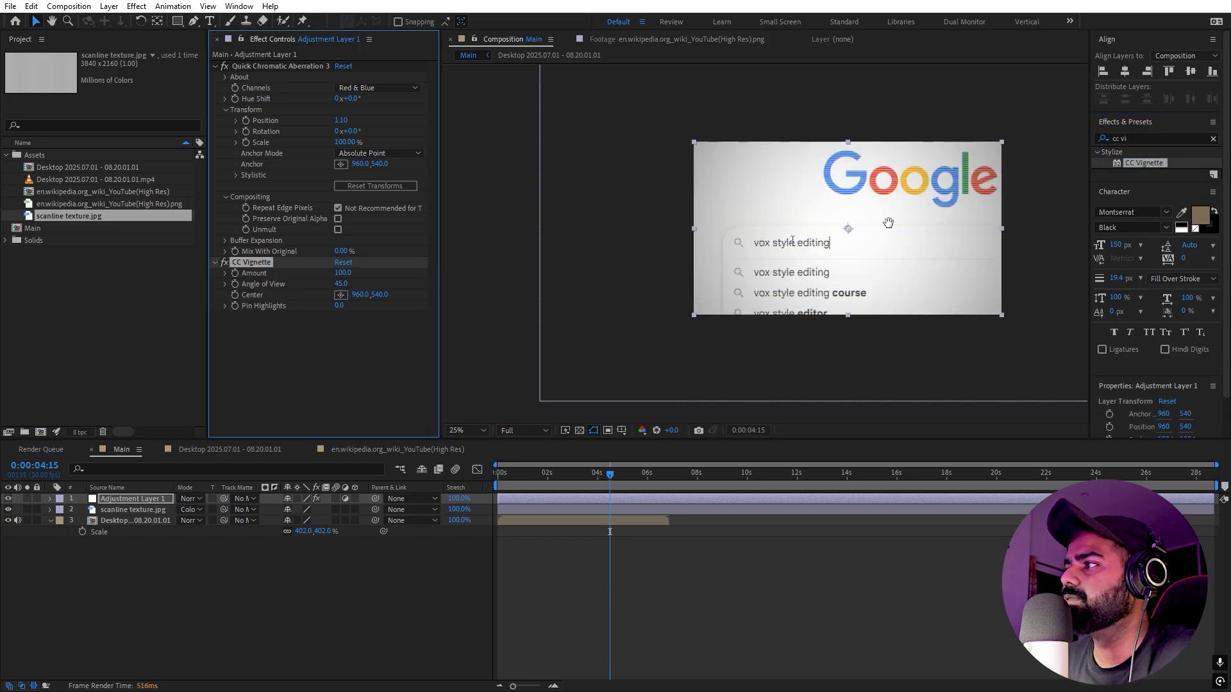
left_click_drag(884, 231, 725, 315)
scroll(811, 234, "up", 2)
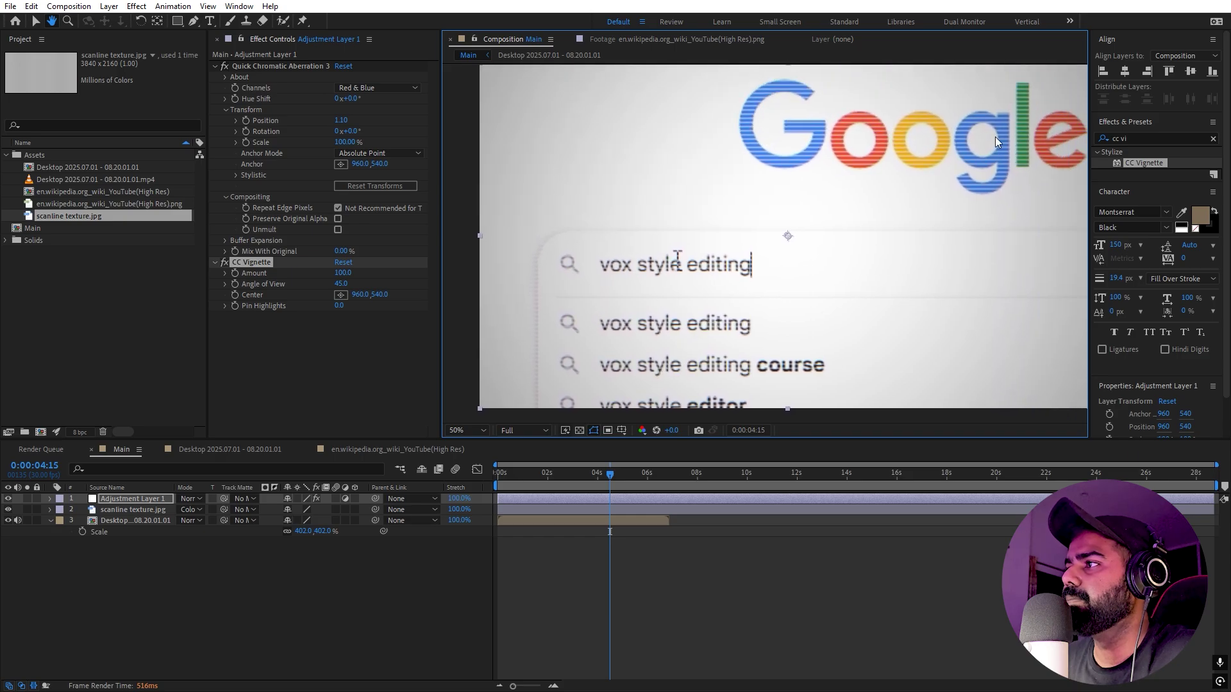
- Try a CC Vignette Amount of 489 with the vignette center moved around the search text, and undo the center moves
left_click_drag(343, 273, 604, 281)
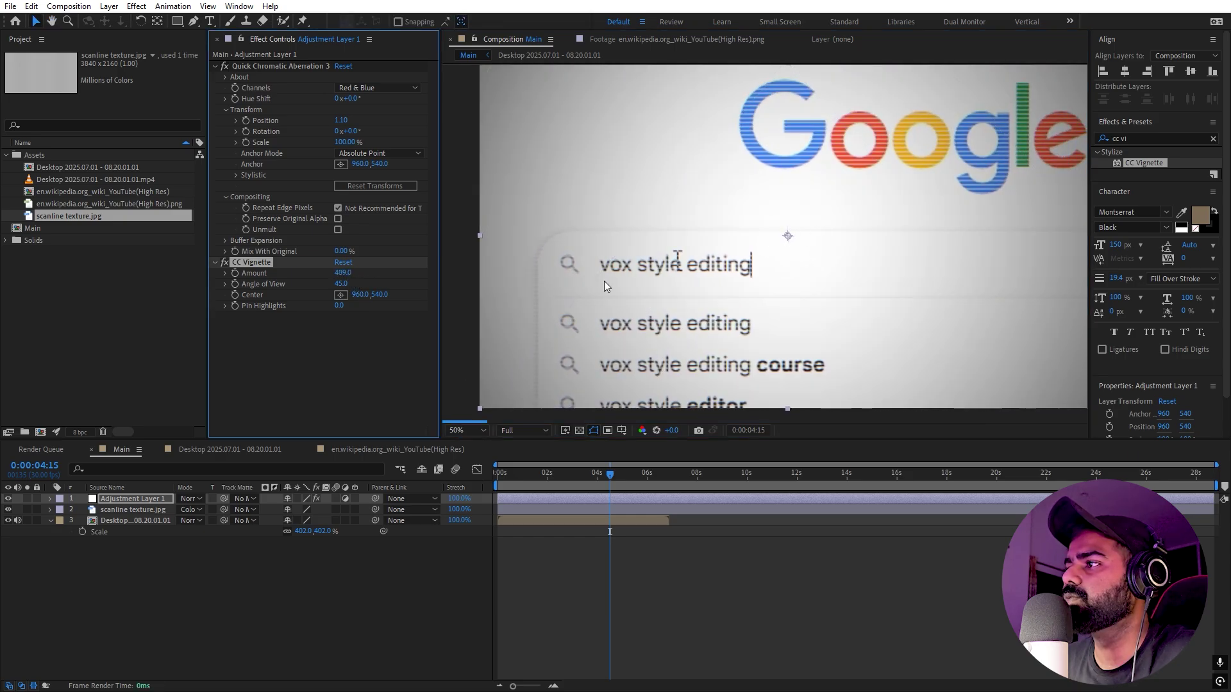
left_click(340, 294)
left_click(628, 314)
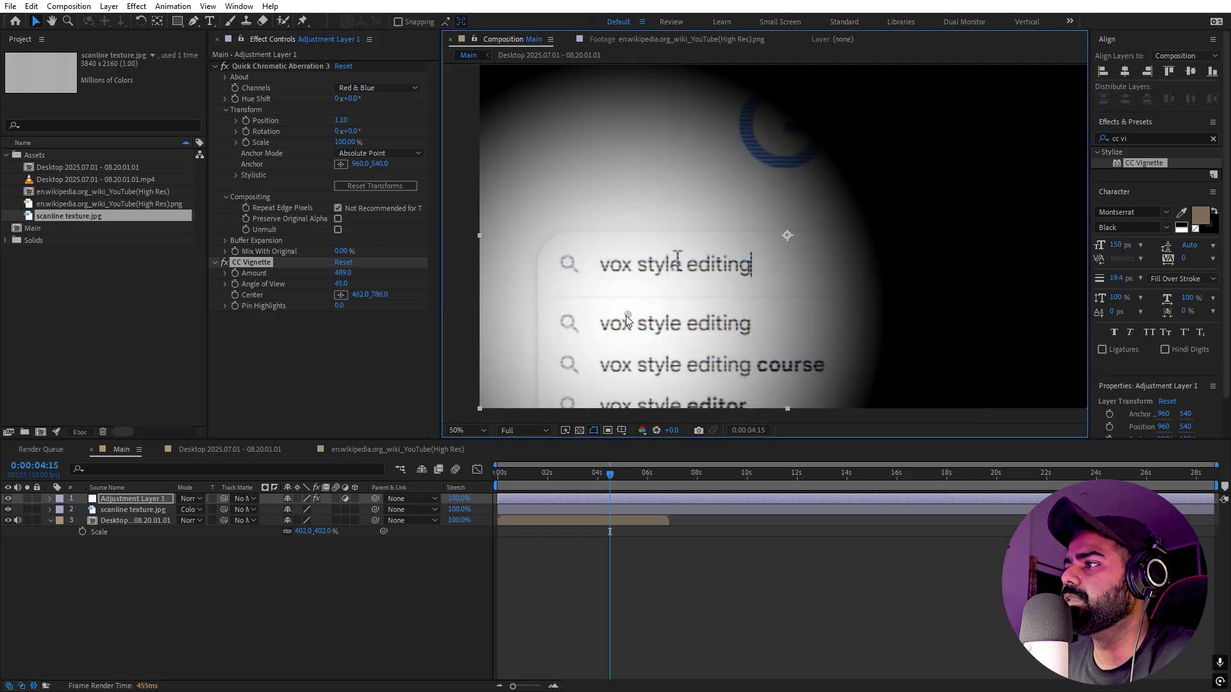
left_click_drag(627, 315, 806, 269)
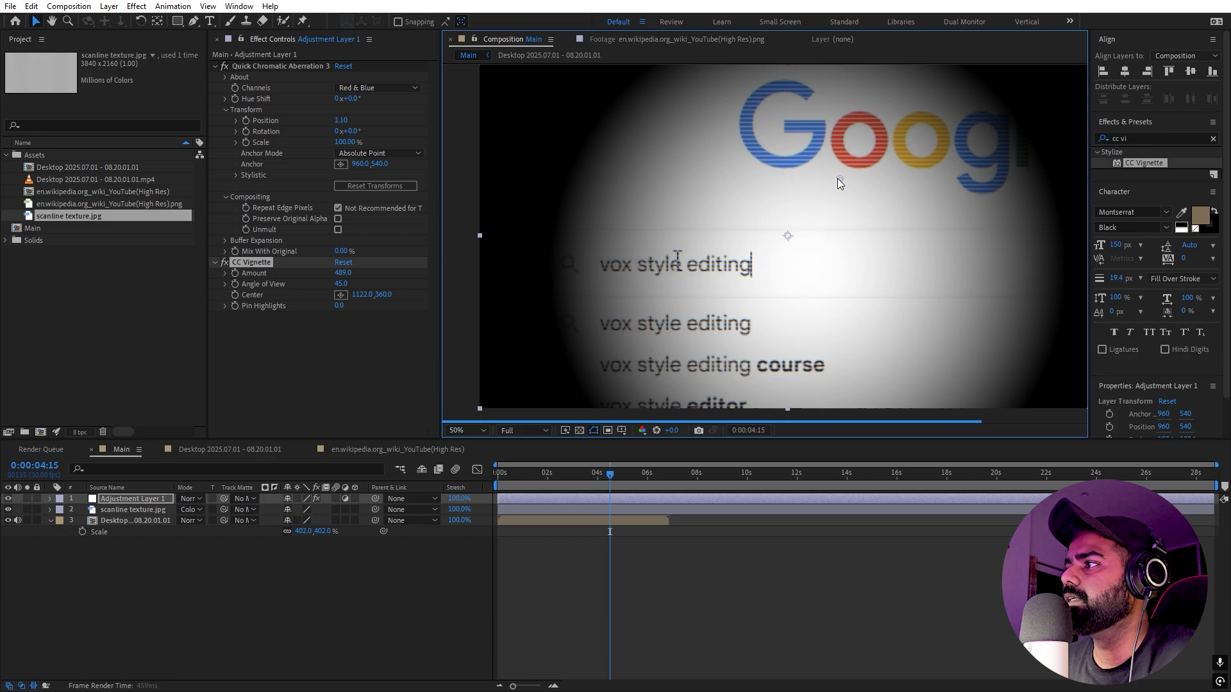
key("ctrl+z")
key("ctrl+z")
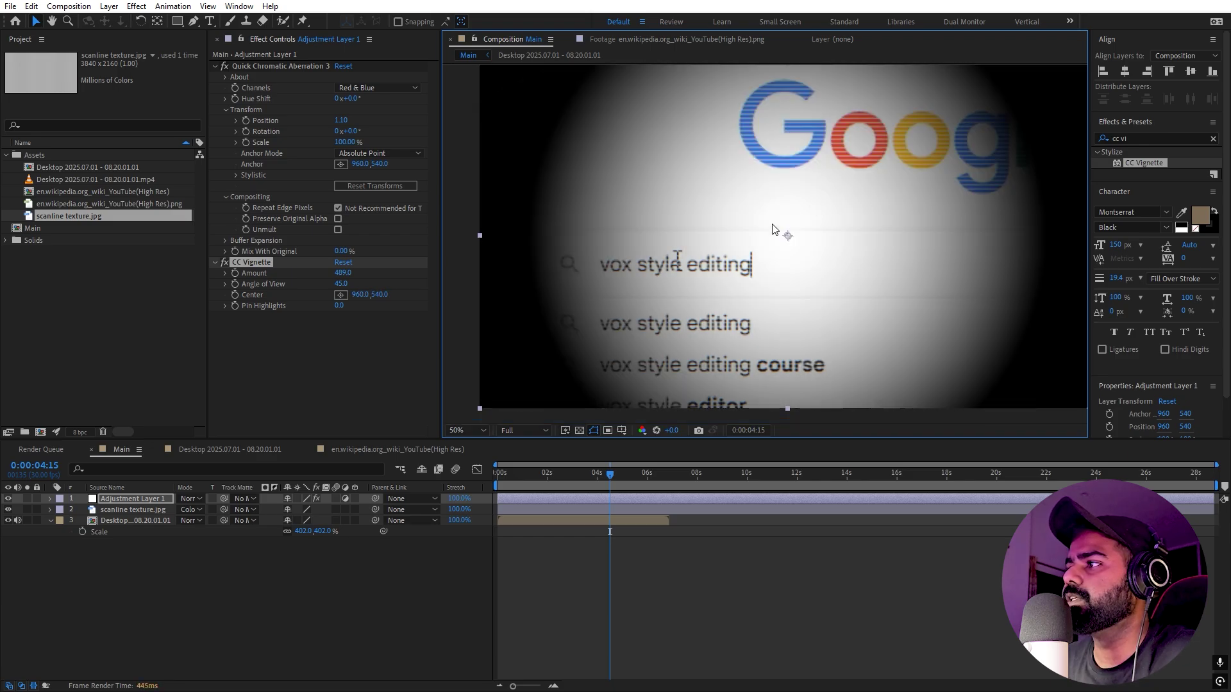
- Set the CC Vignette Amount to about 285 for moderately darkened frame edges
left_click_drag(340, 275, 145, 282)
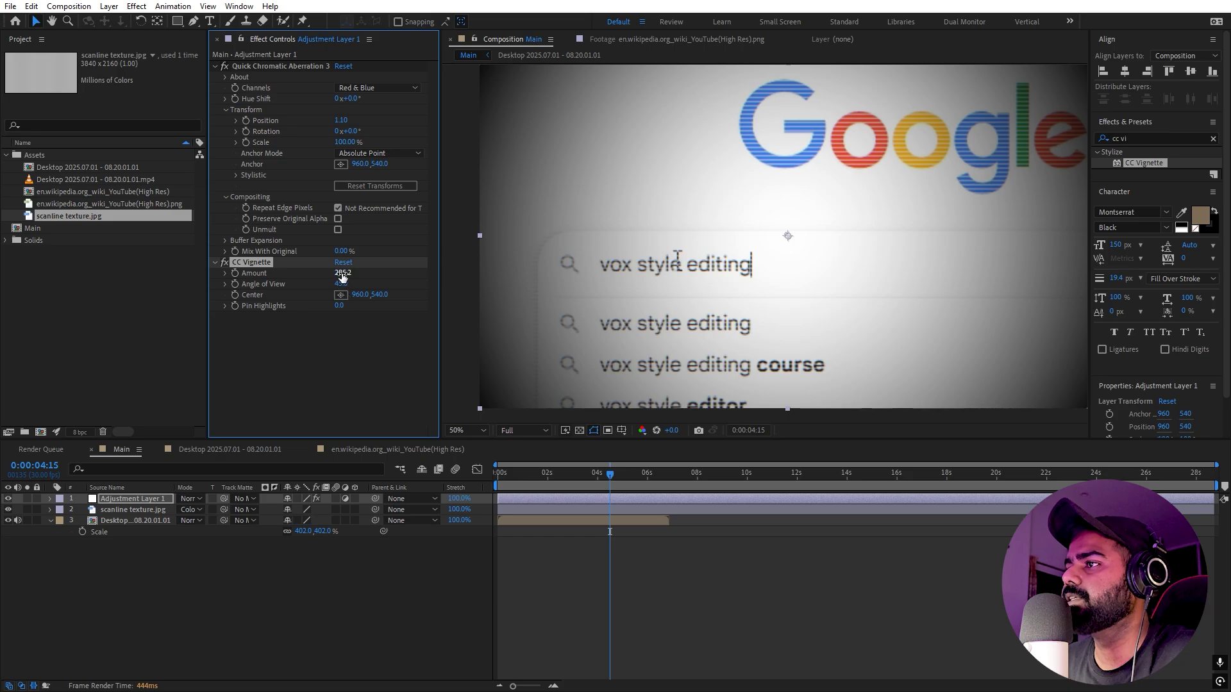
- Set the CC Vignette Amount to 139 for a lighter darkening of the frame edges
left_click_drag(343, 276, 21, 328)
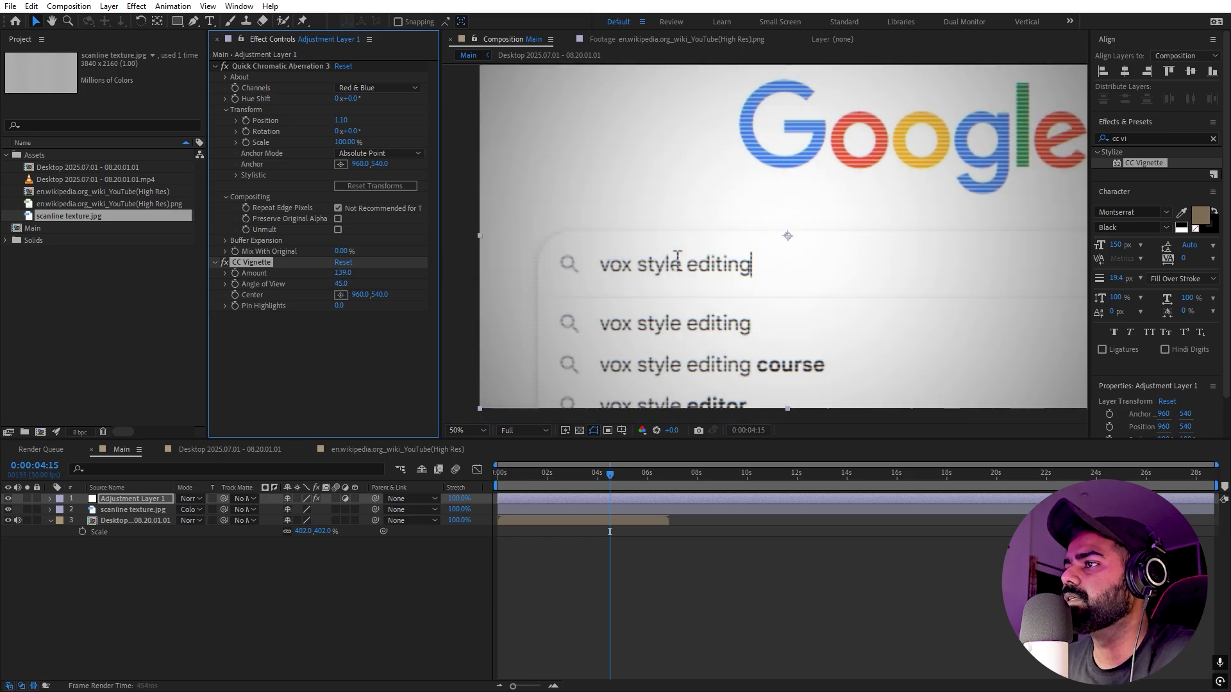
left_click(315, 567)
scroll(699, 258, "down", 2)
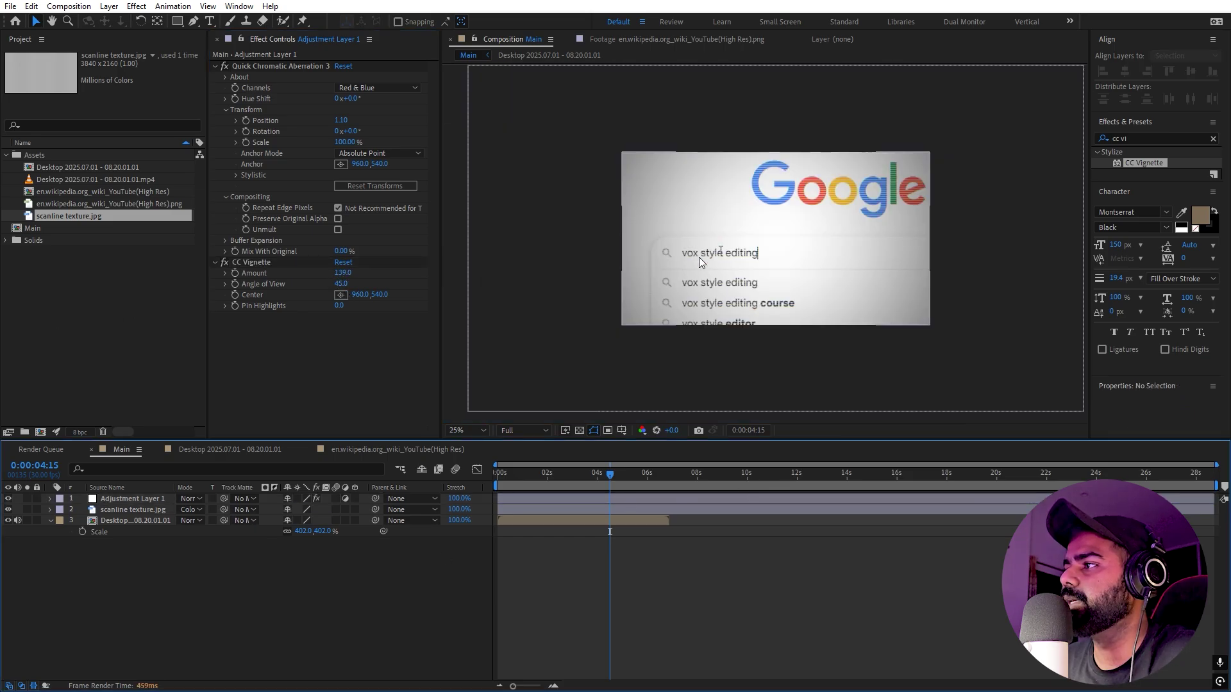
scroll(698, 258, "up", 2)
- Reposition the desktop recording layer to about 1634, 566.5 so the search query sits nearer the middle of the frame
left_click(122, 521)
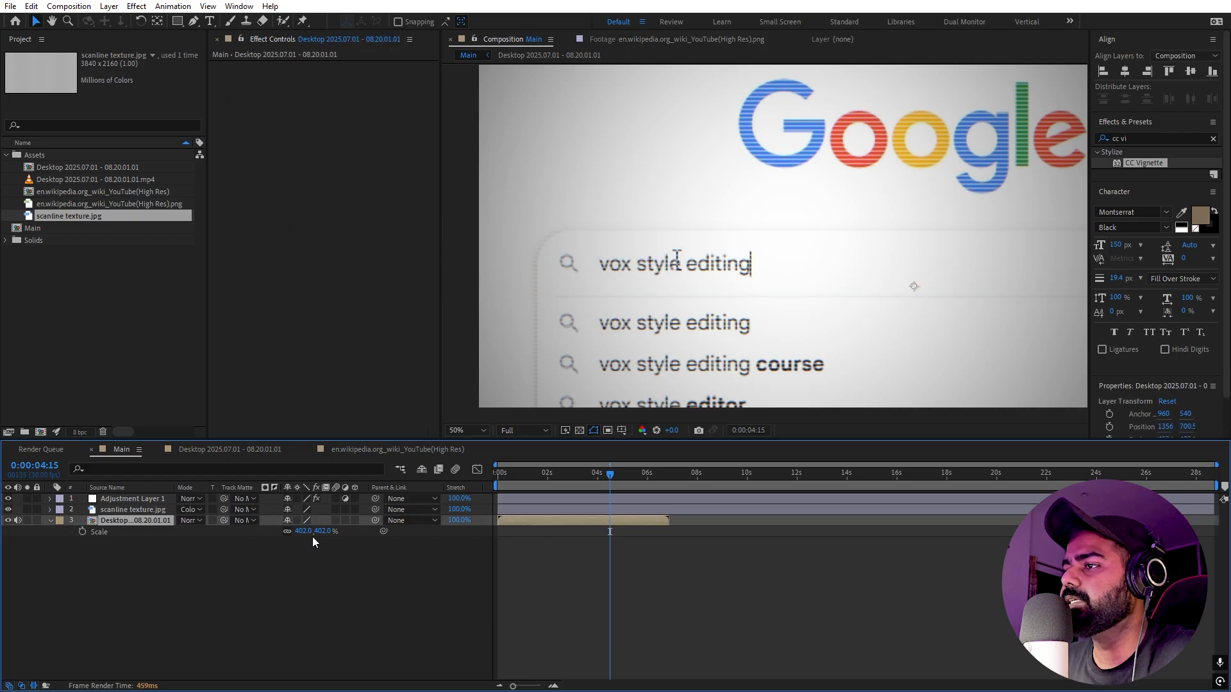
left_click_drag(715, 273, 799, 230)
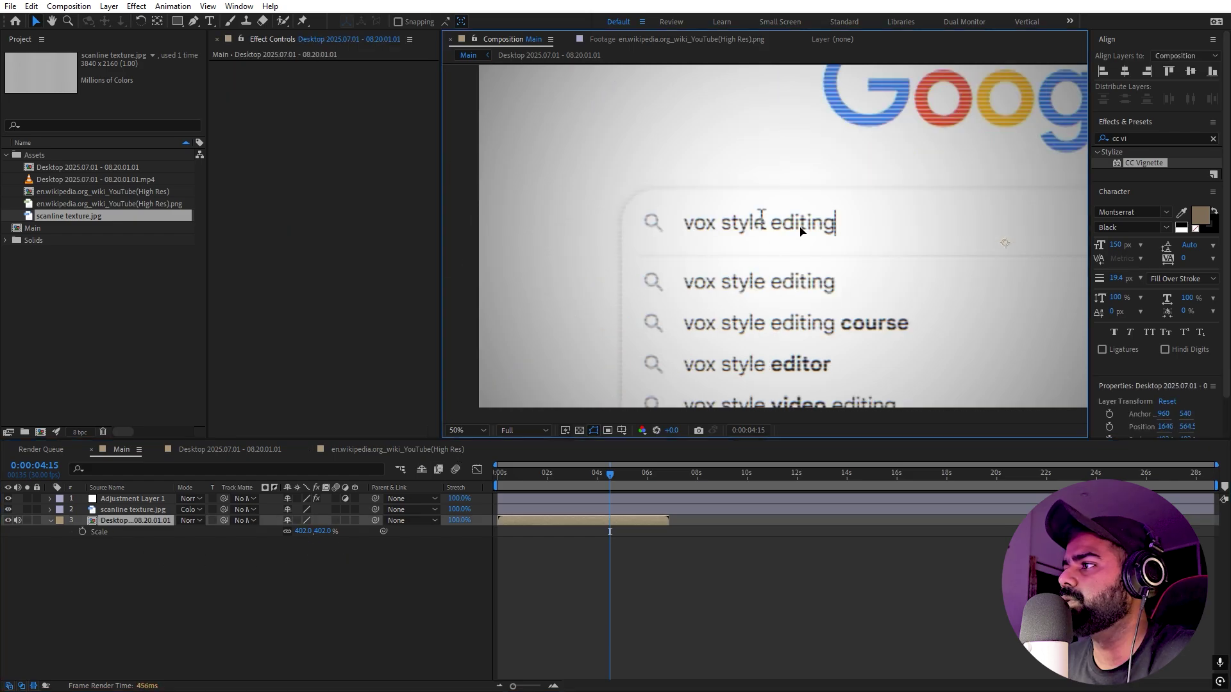
scroll(801, 234, "down", 2)
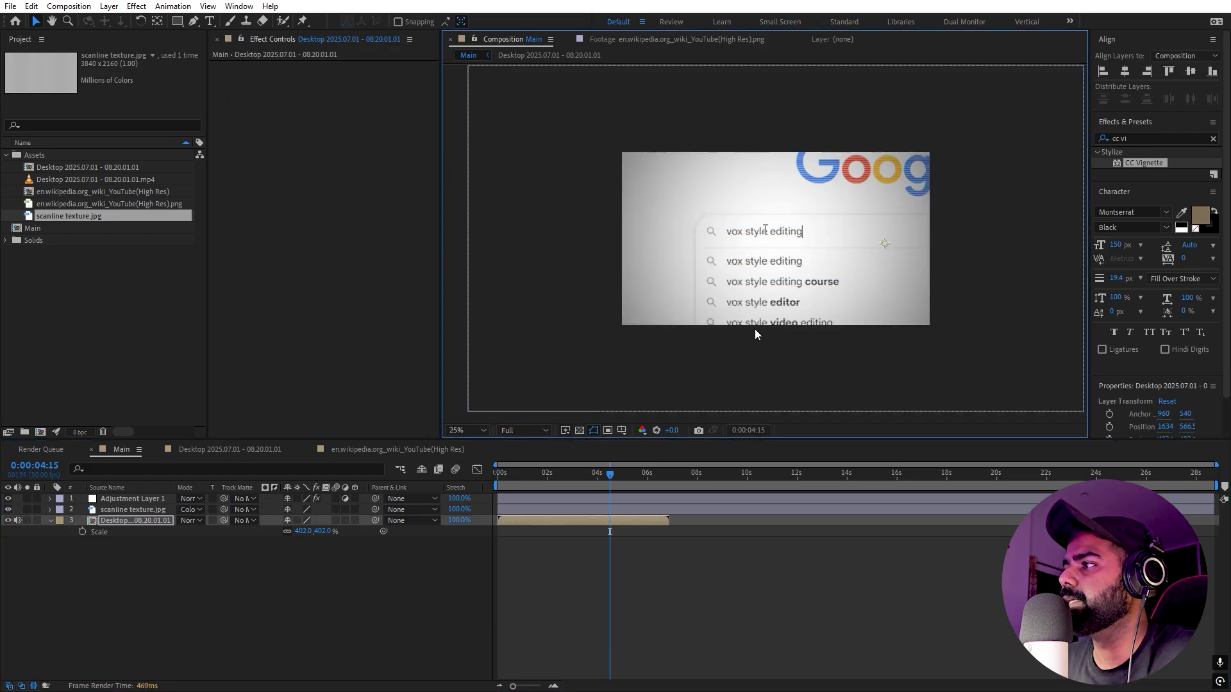
- Add Position and Scale keyframes to the recording layer and move them to 0:00:01:02
left_click_drag(547, 472, 482, 478)
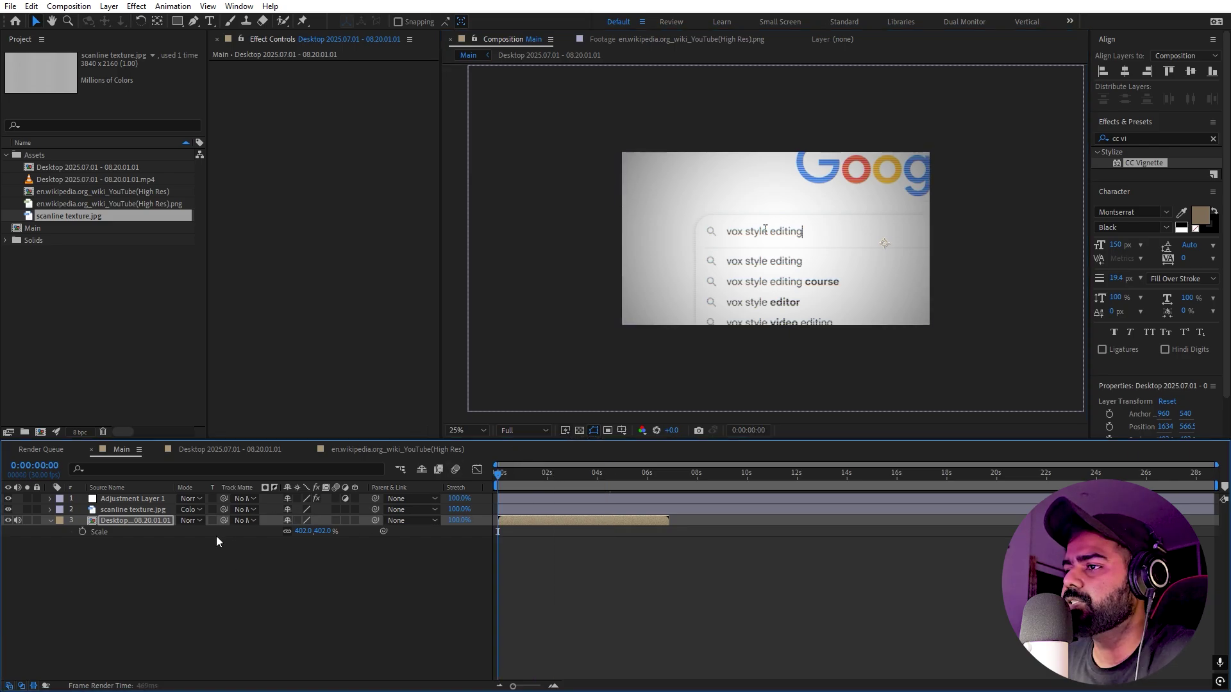
left_click(82, 532)
key("p")
left_click(84, 534)
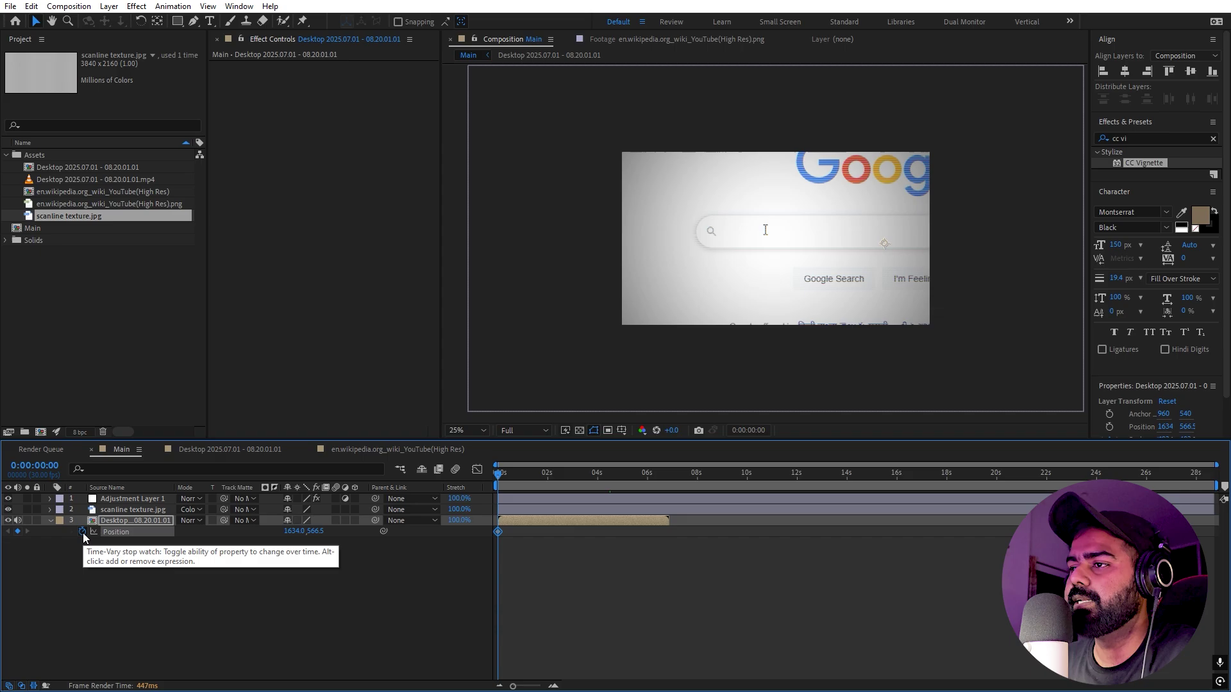
key("u")
key("u")
left_click_drag(531, 565, 524, 537)
- Set the recording layer's Scale to 100% and Position to 960, 540 at the start of the composition
left_click(292, 575)
left_click(302, 542)
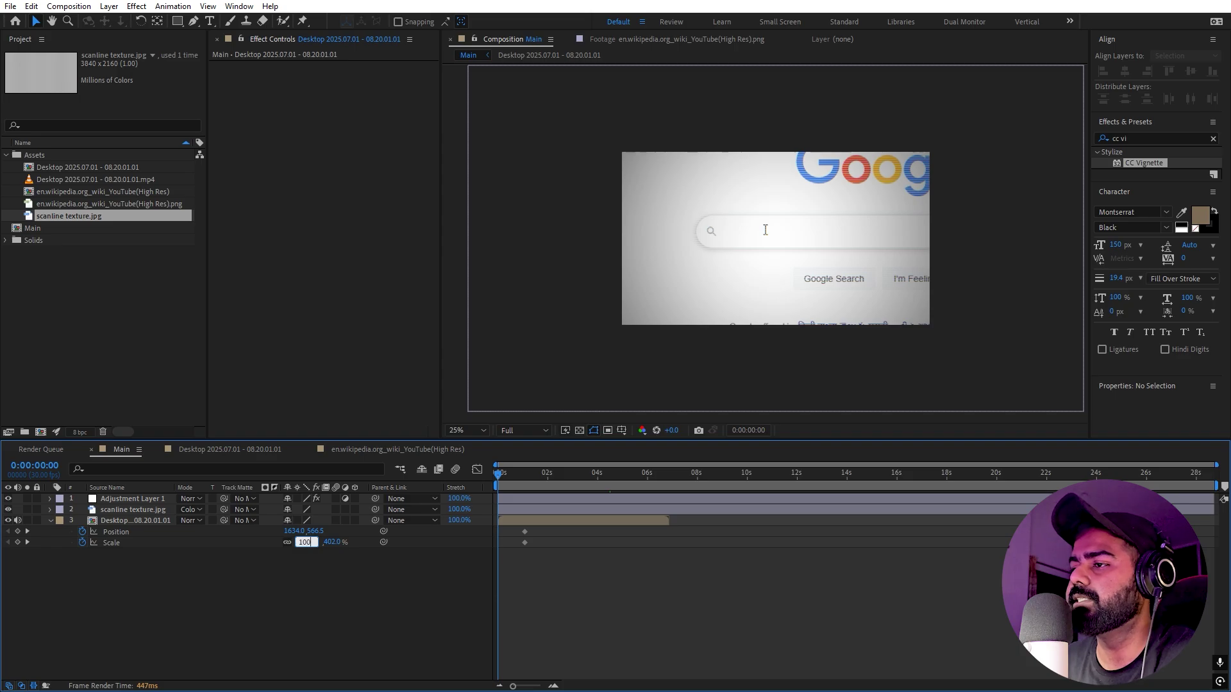
type("100")
key("Return")
left_click(297, 531)
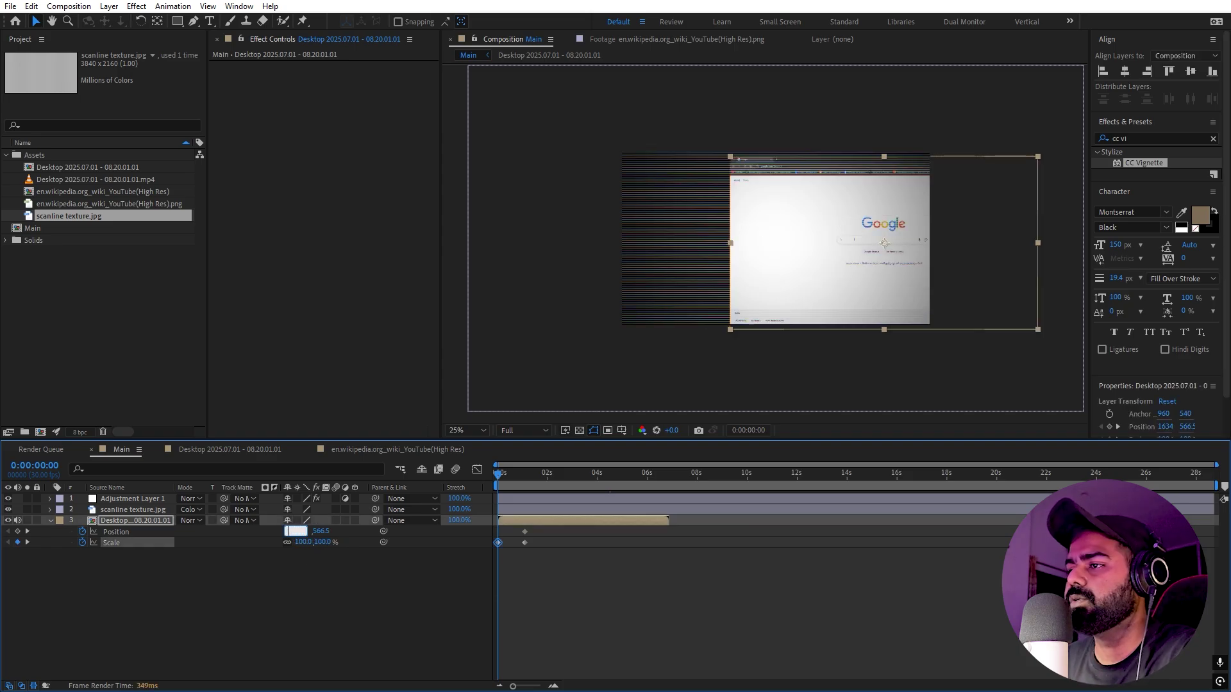
type("960")
key("Tab")
type("540")
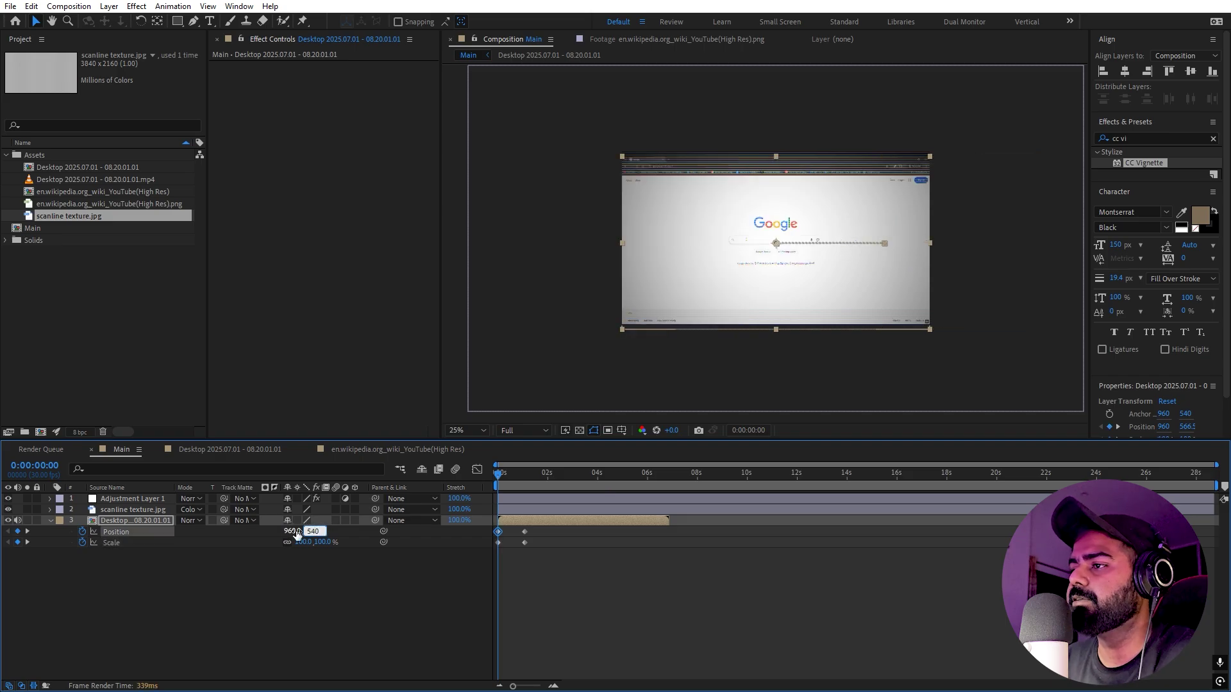
key("Return")
- Keyframe Opacity on the adjustment and scanline texture layers, with current values at 0:00:01:02 and 0% at the start
left_click(465, 429)
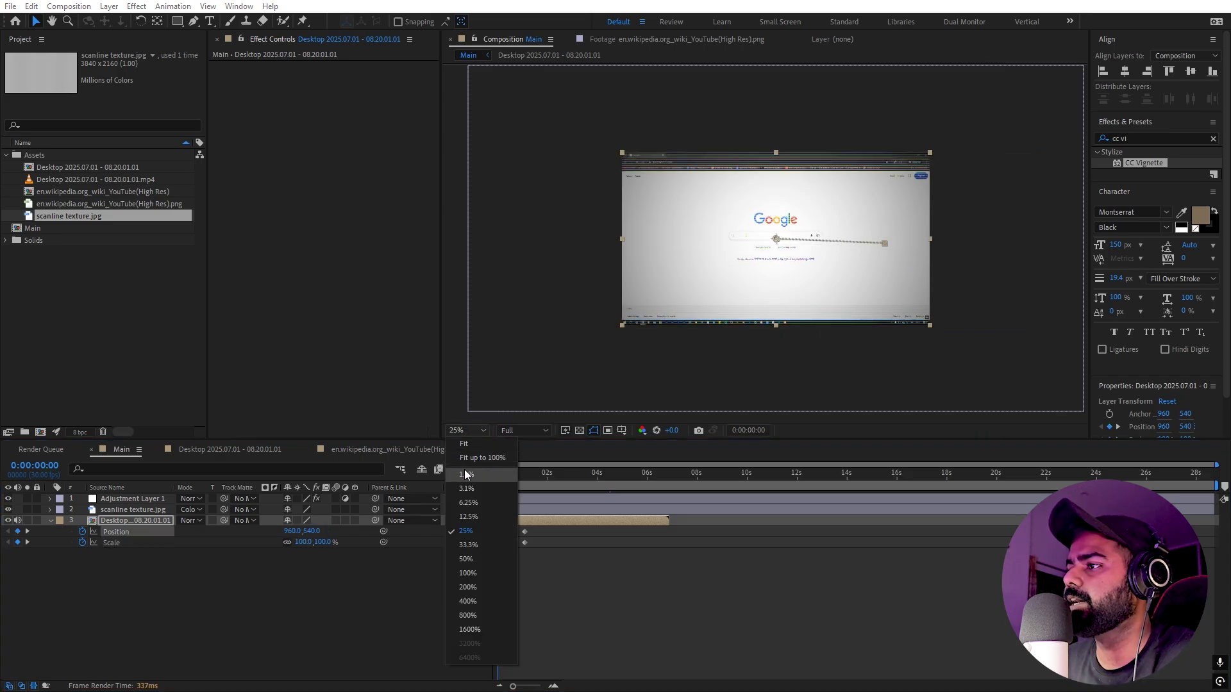
left_click(468, 458)
left_click(129, 508)
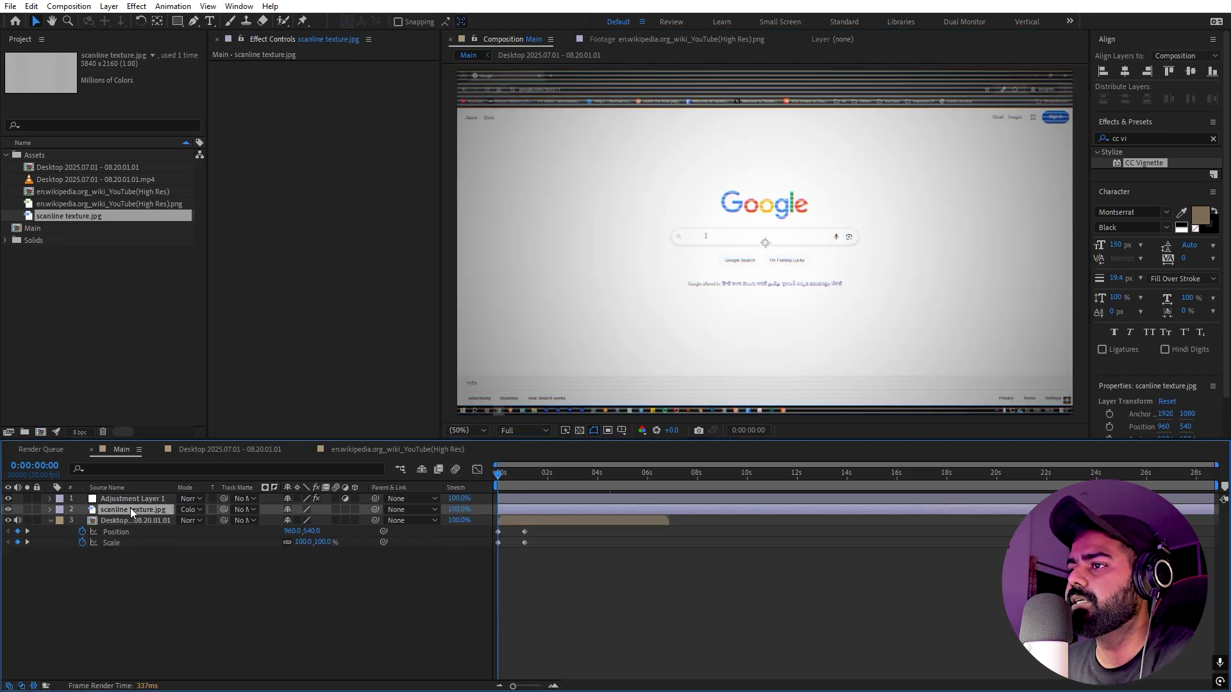
left_click(128, 498, "shift")
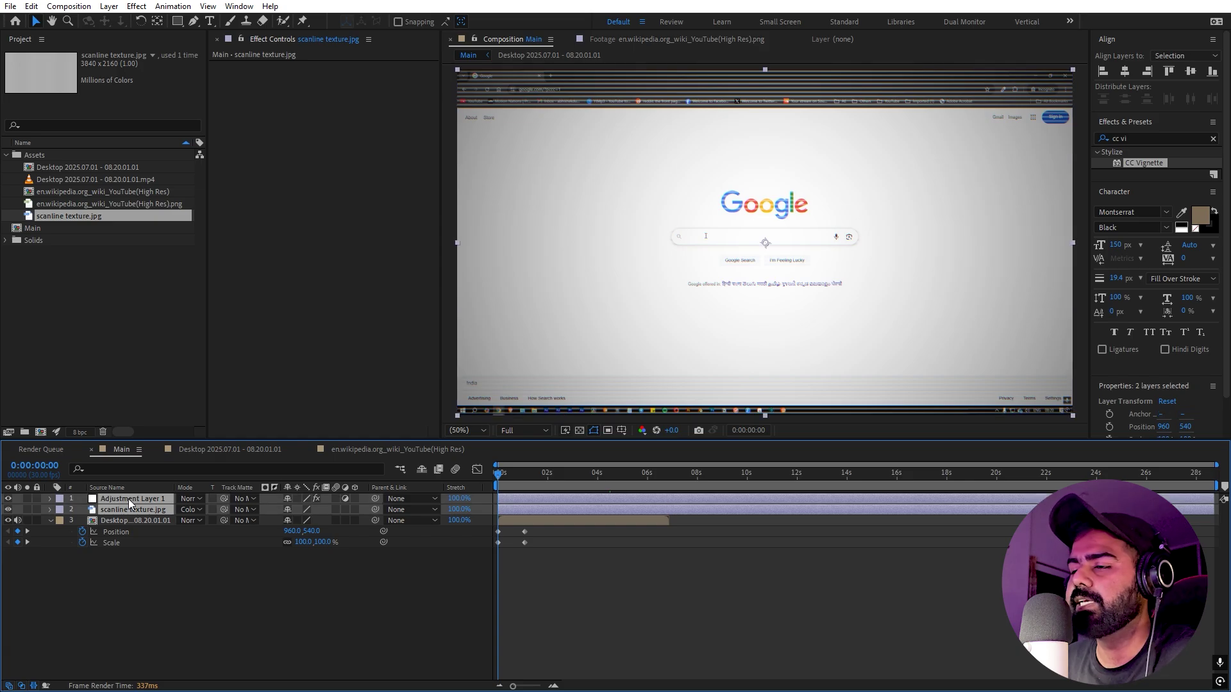
key("t")
left_click(82, 510)
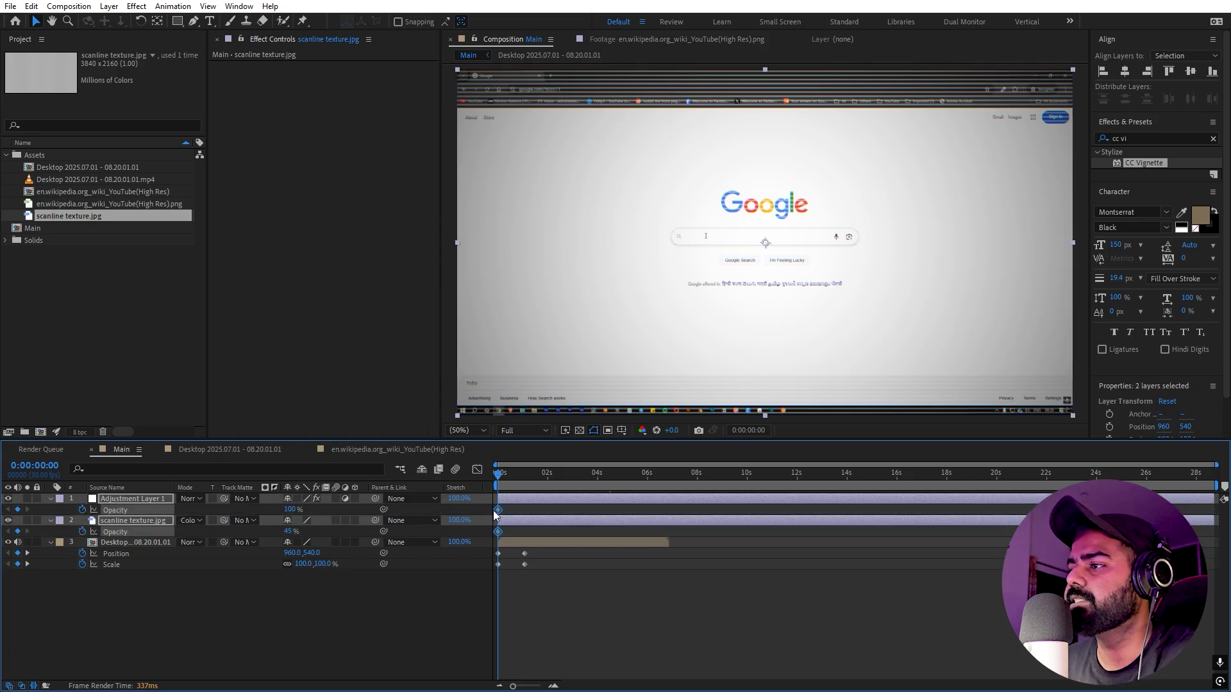
left_click_drag(498, 510, 525, 511)
left_click_drag(290, 511, 211, 512)
left_click(795, 641)
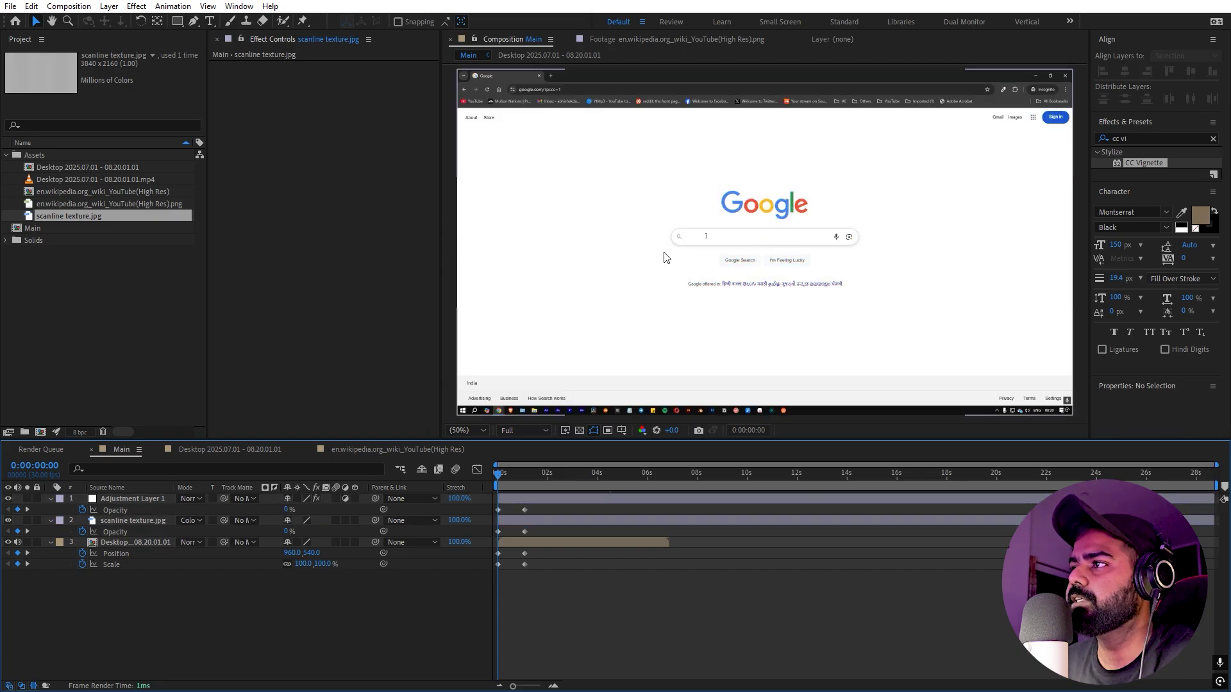
- Apply Easy Ease to all Opacity, Position and Scale keyframes on the three layers
left_click_drag(563, 603, 447, 502)
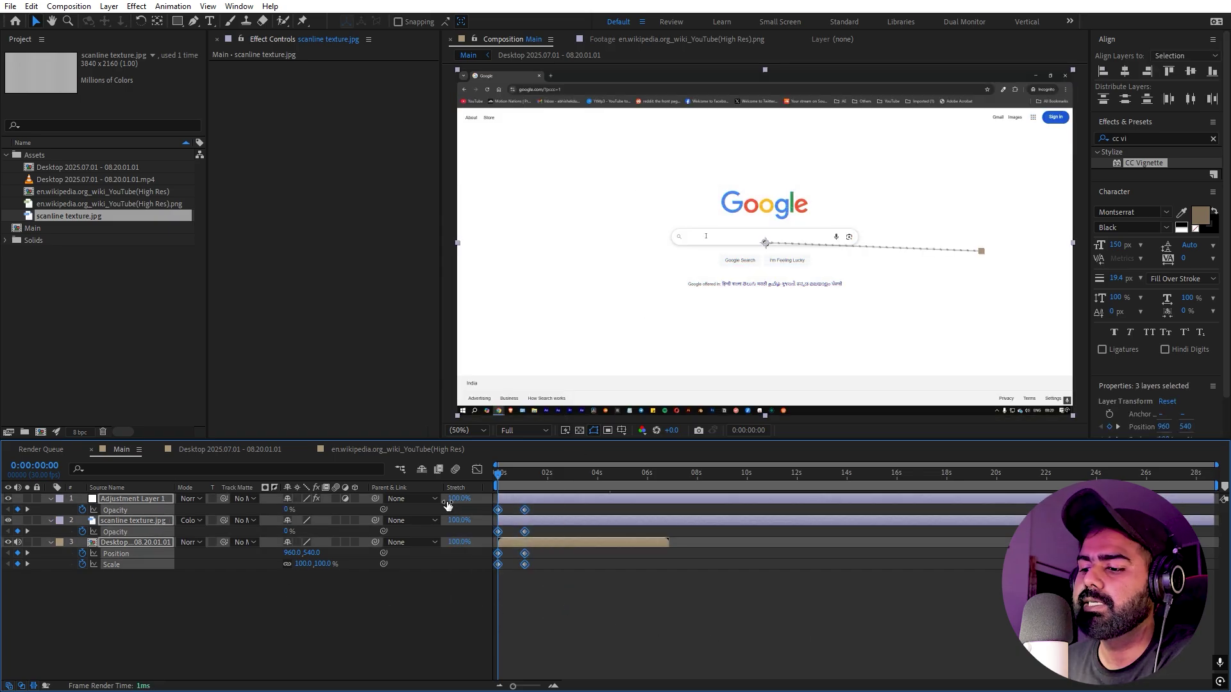
key("F9")
left_click(524, 590)
- Shape the recording layer's Position and Scale speed curves to peak early with a long ease-out, and preview the zoom
left_click_drag(618, 597, 480, 551)
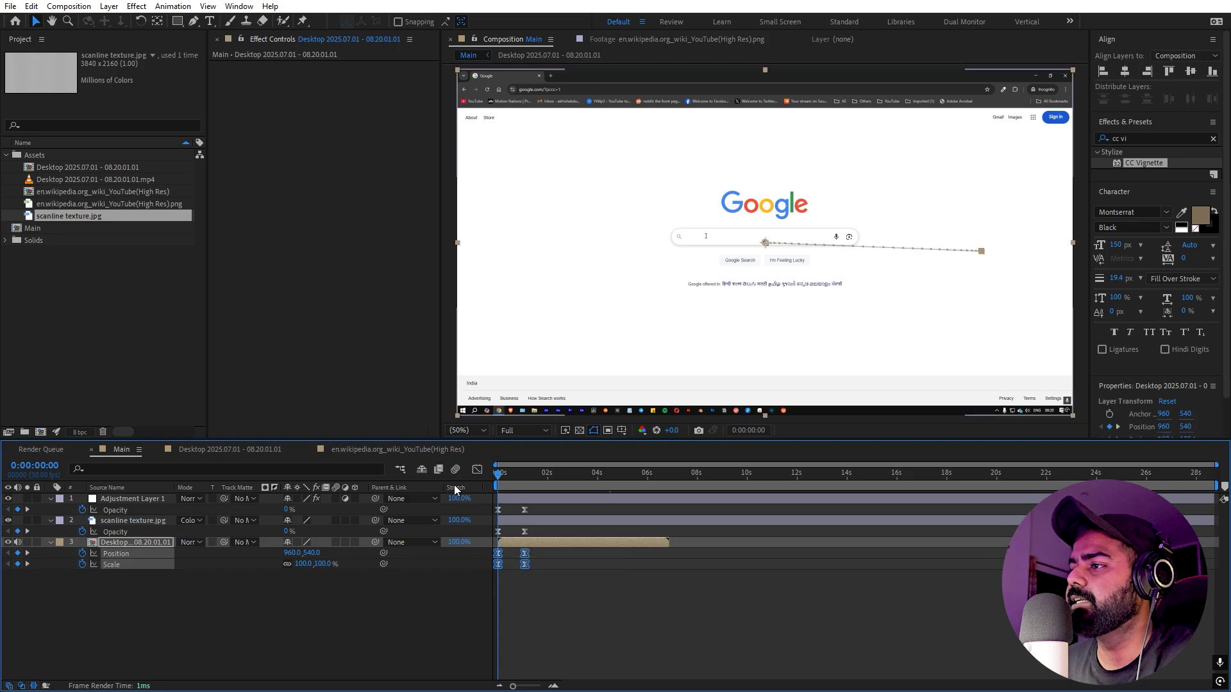
left_click(477, 469)
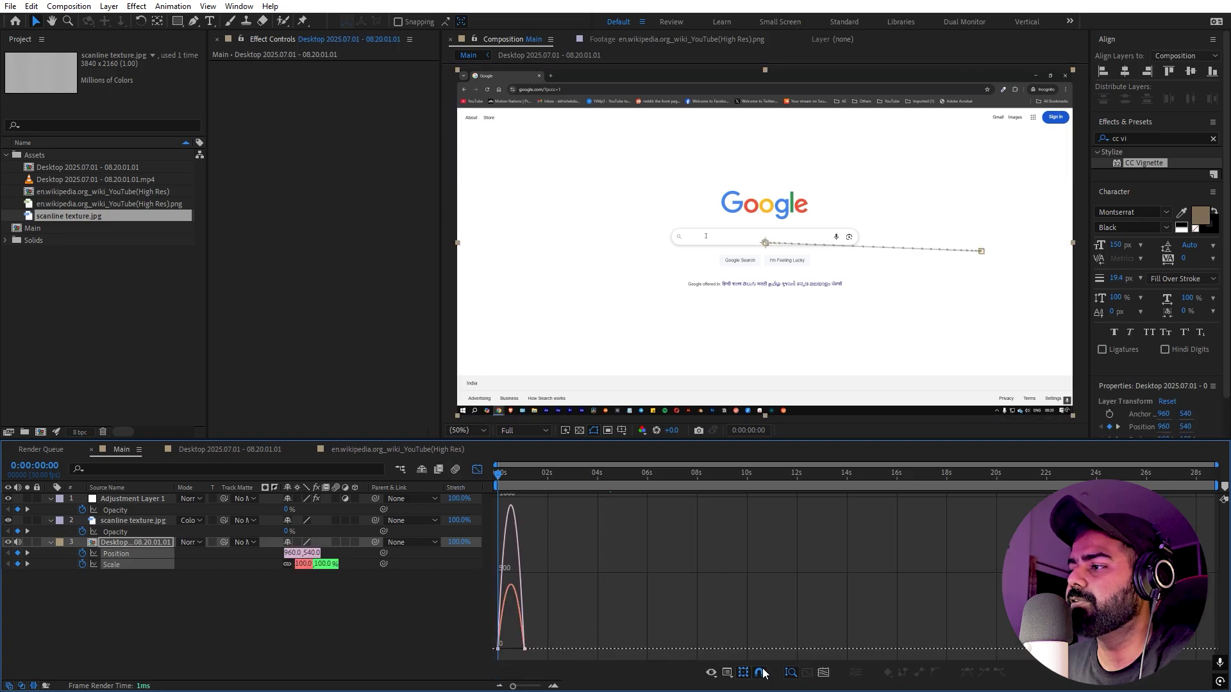
left_click(729, 673)
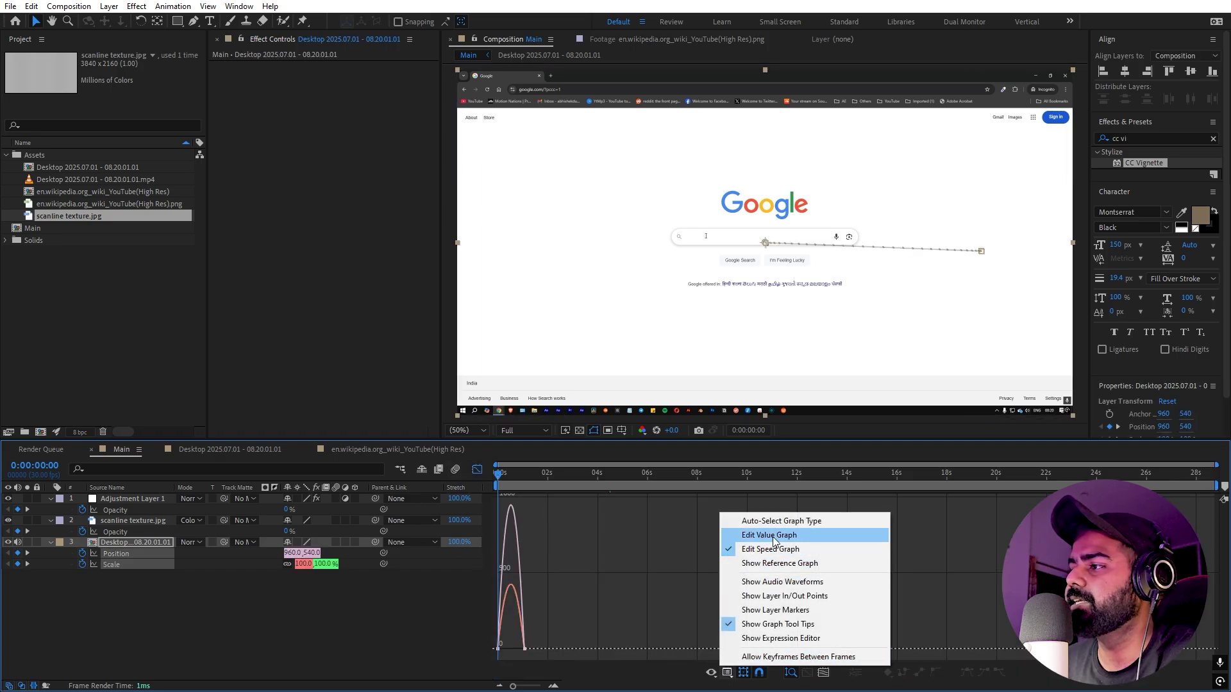
left_click(549, 618)
left_click_drag(544, 604, 433, 646)
scroll(518, 640, "up", 3)
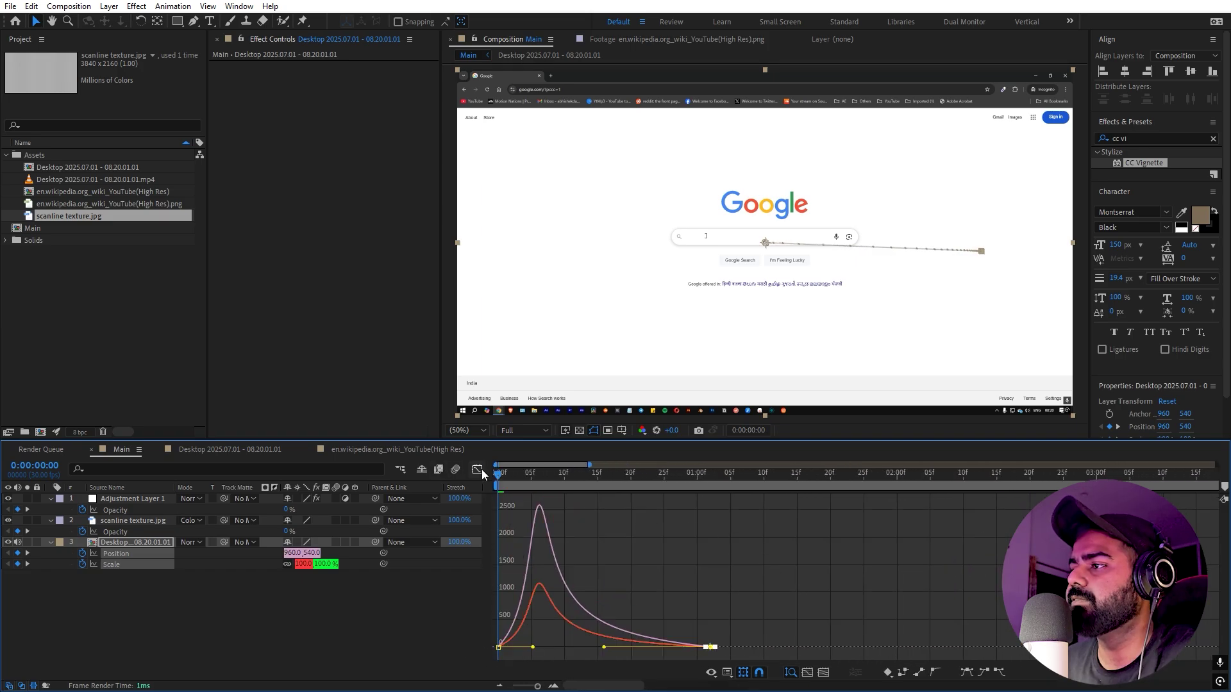
left_click(476, 470)
key("space")
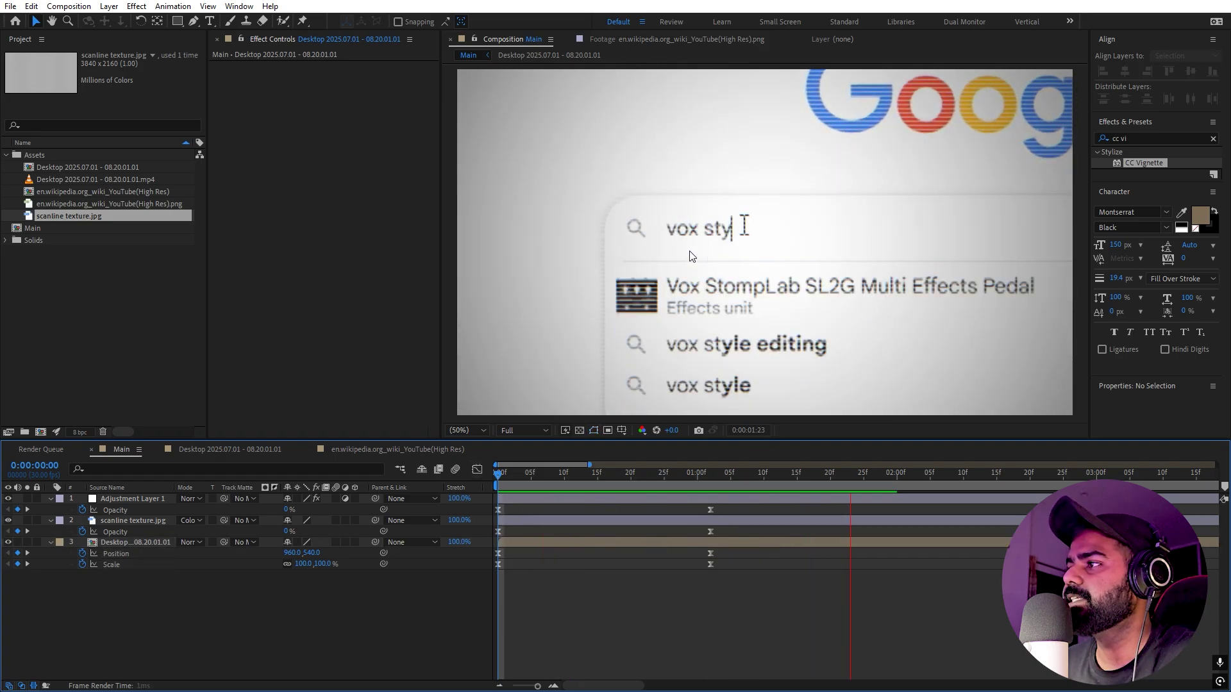
- Make the recording layer 3D and keyframe its X, Y and Z Rotation at 0° at the start of the composition
left_click_drag(902, 476, 717, 502)
left_click(152, 543)
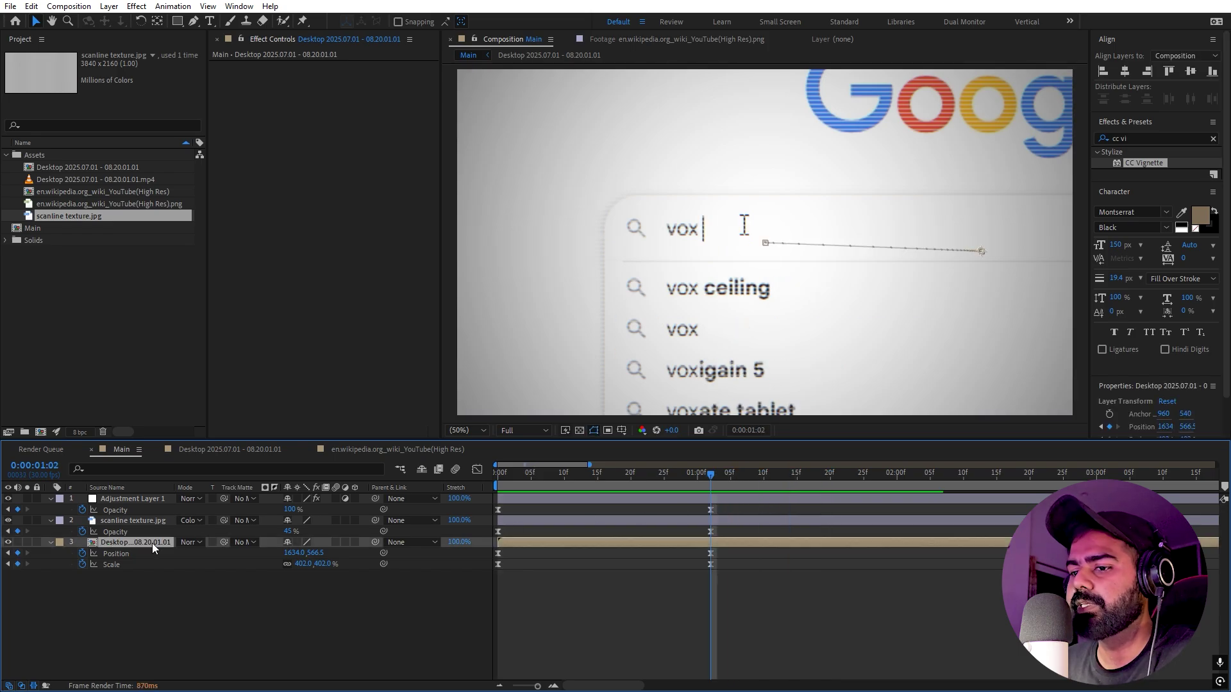
left_click(353, 542)
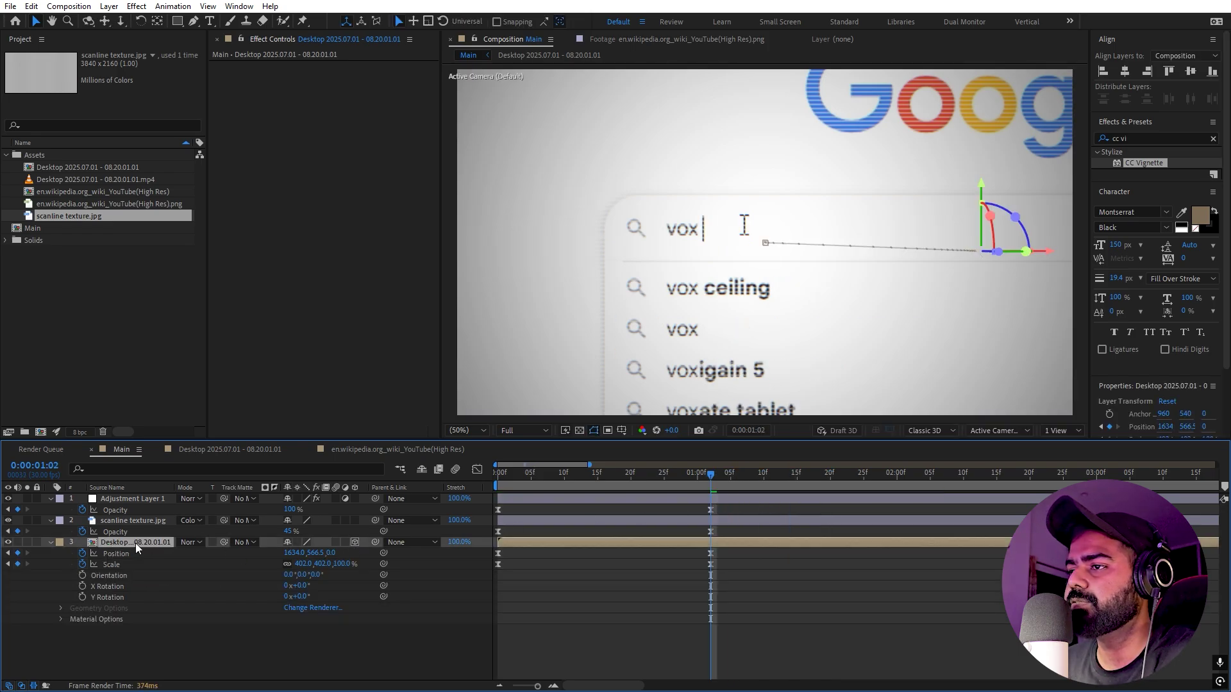
key("r")
left_click_drag(82, 565, 82, 587)
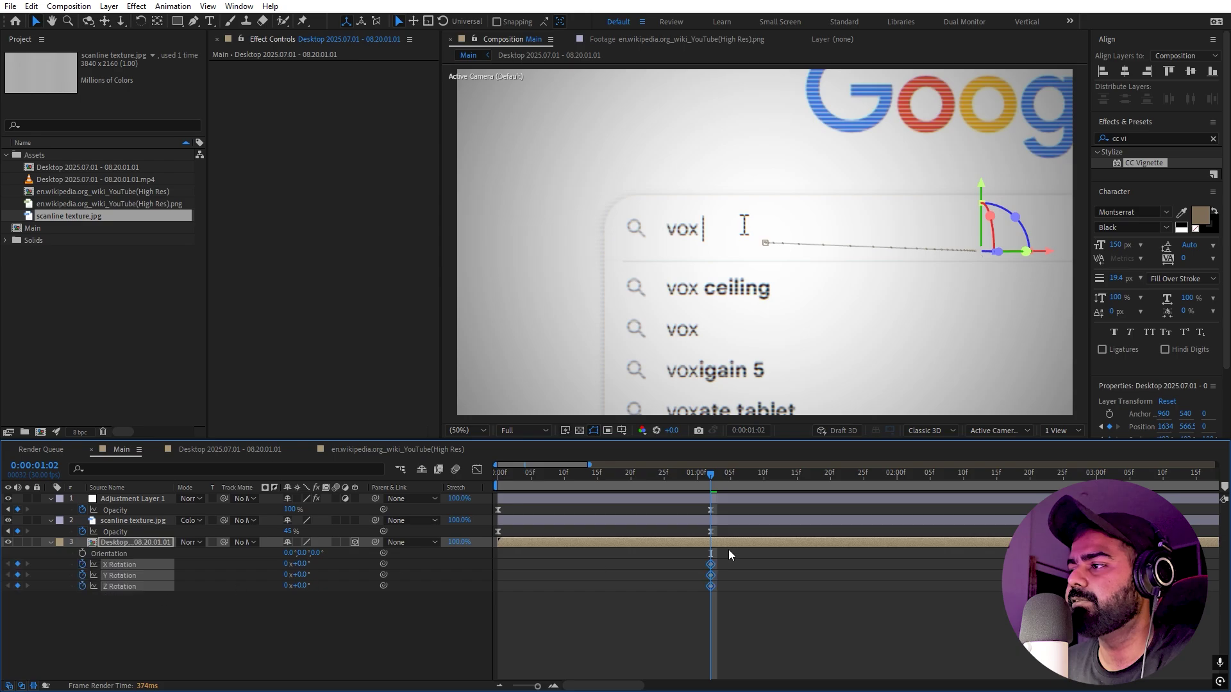
key("Home")
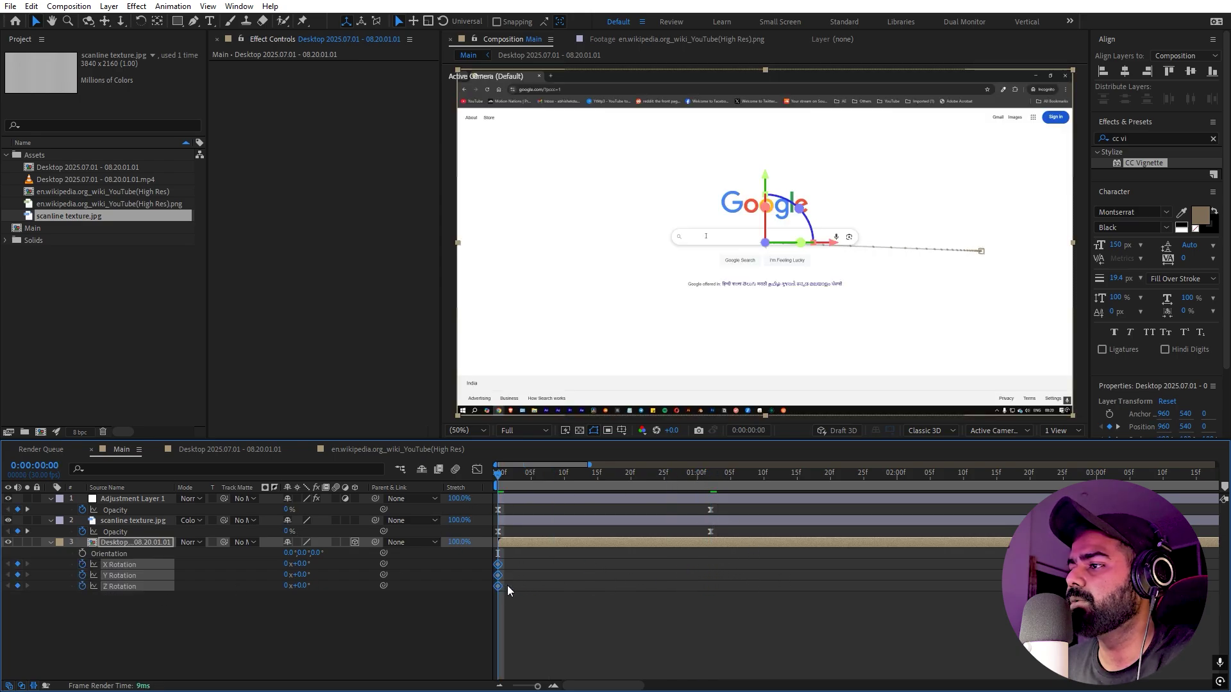
- Set the recording layer's X Rotation to -10° and Y Rotation to -18.2° at 0:00:01:02
left_click(709, 475)
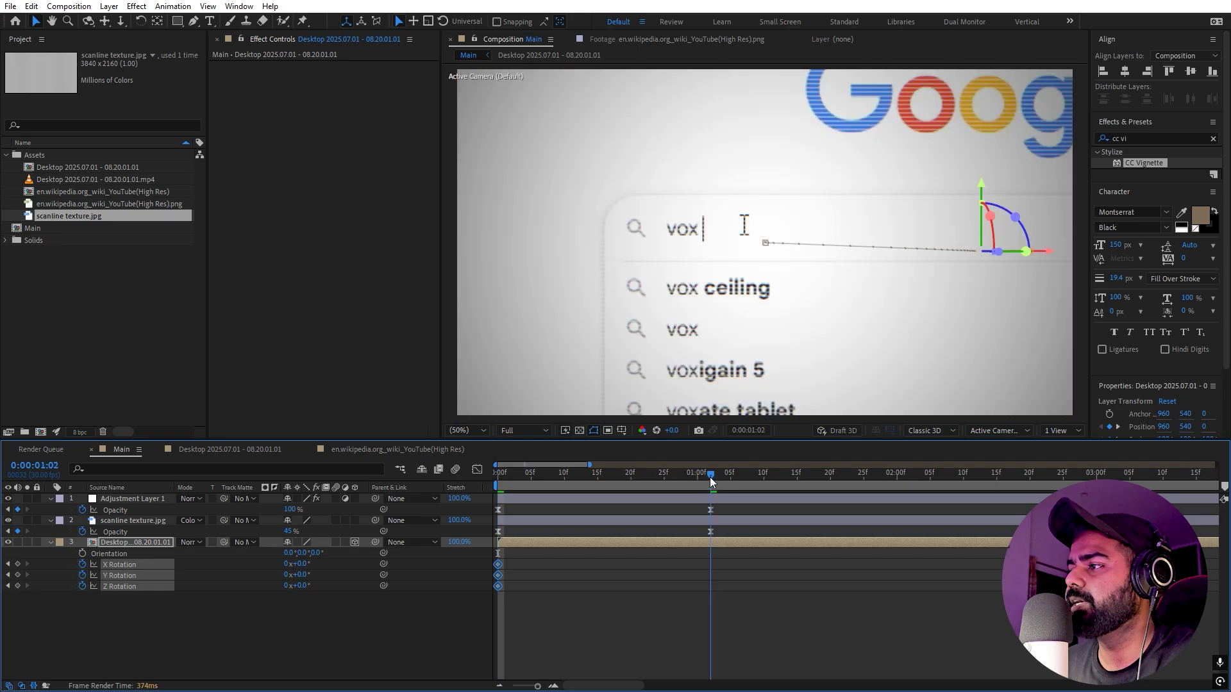
left_click(267, 609)
left_click_drag(299, 564, 192, 582)
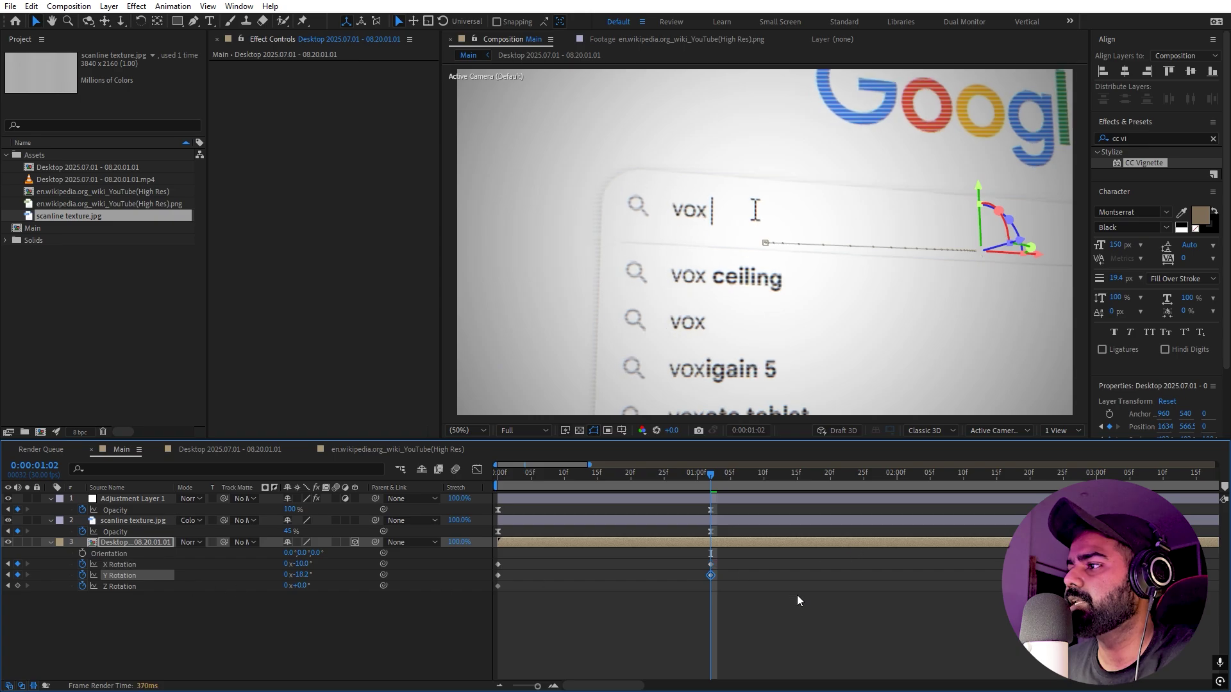
- Ease the rotation keyframes and shape their speed curves to peak early with a long ease-out
left_click_drag(730, 638, 467, 563)
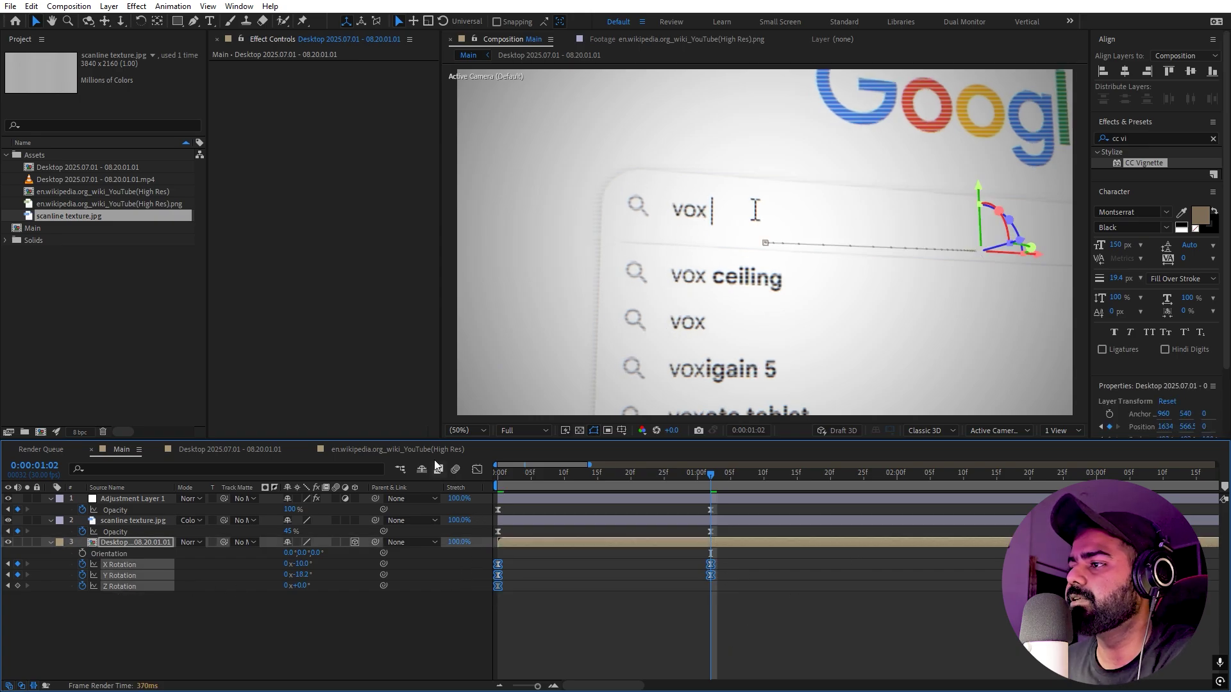
left_click(478, 469)
left_click_drag(735, 584, 637, 473)
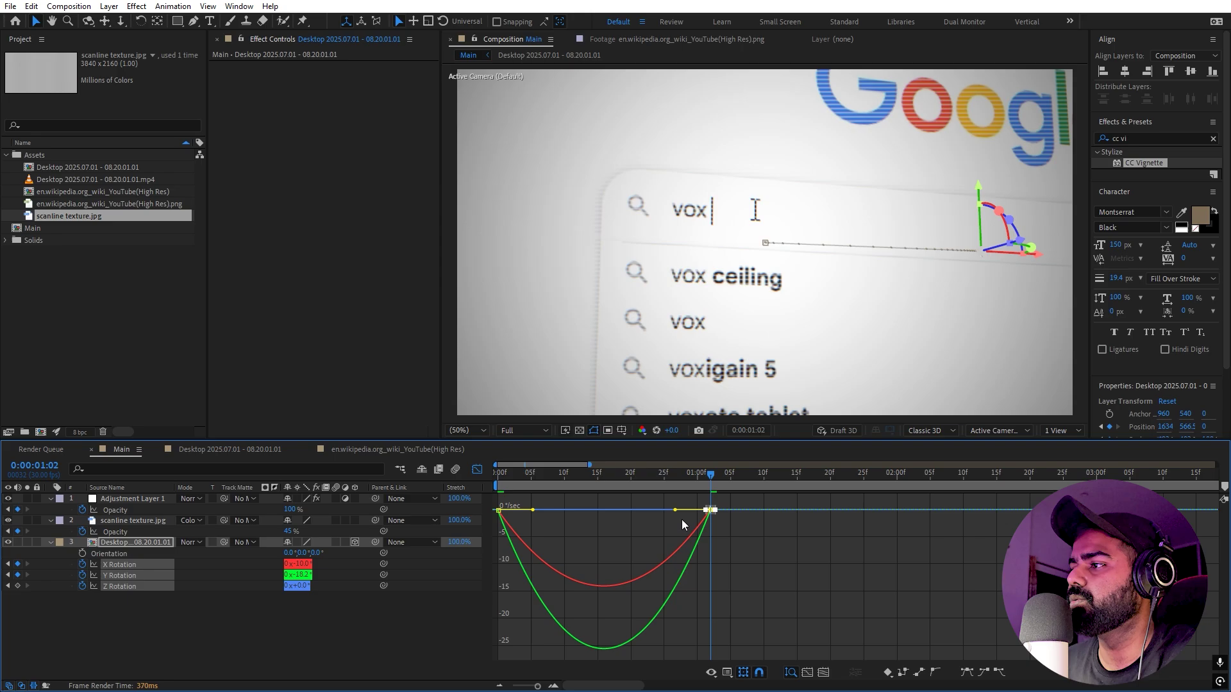
left_click_drag(675, 511, 559, 513)
left_click(577, 475)
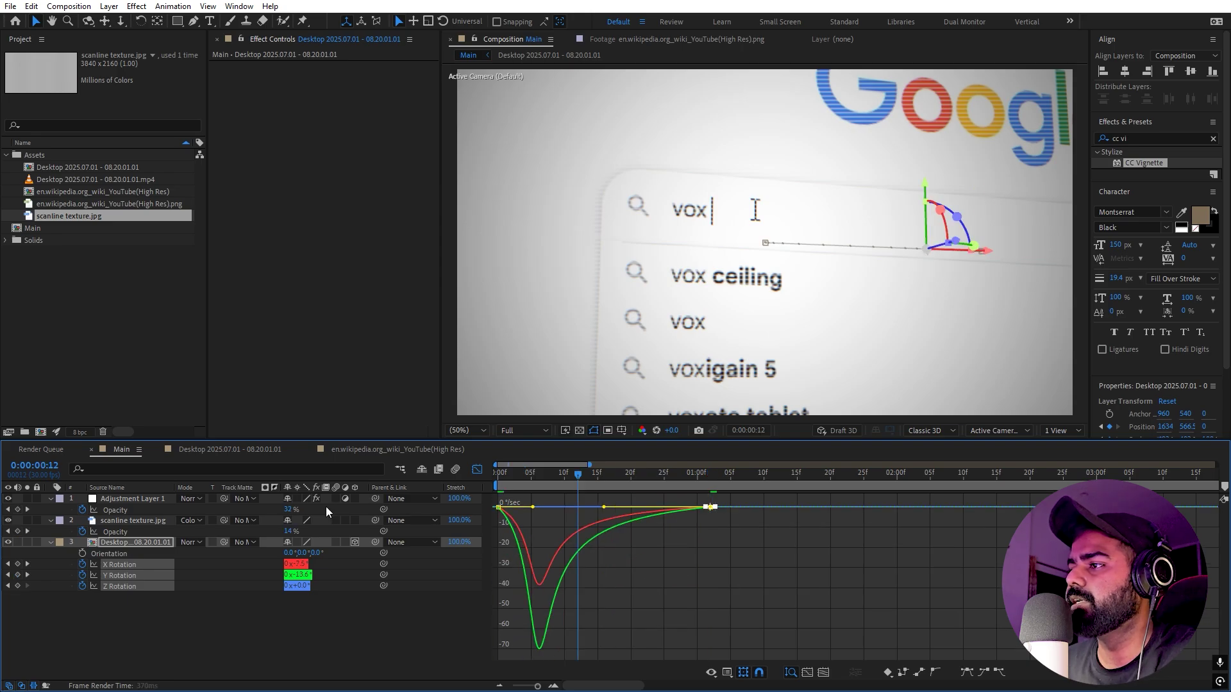
- Preview the tilted zoom from the start and inspect the frame at 0:00:01:11
key("Home")
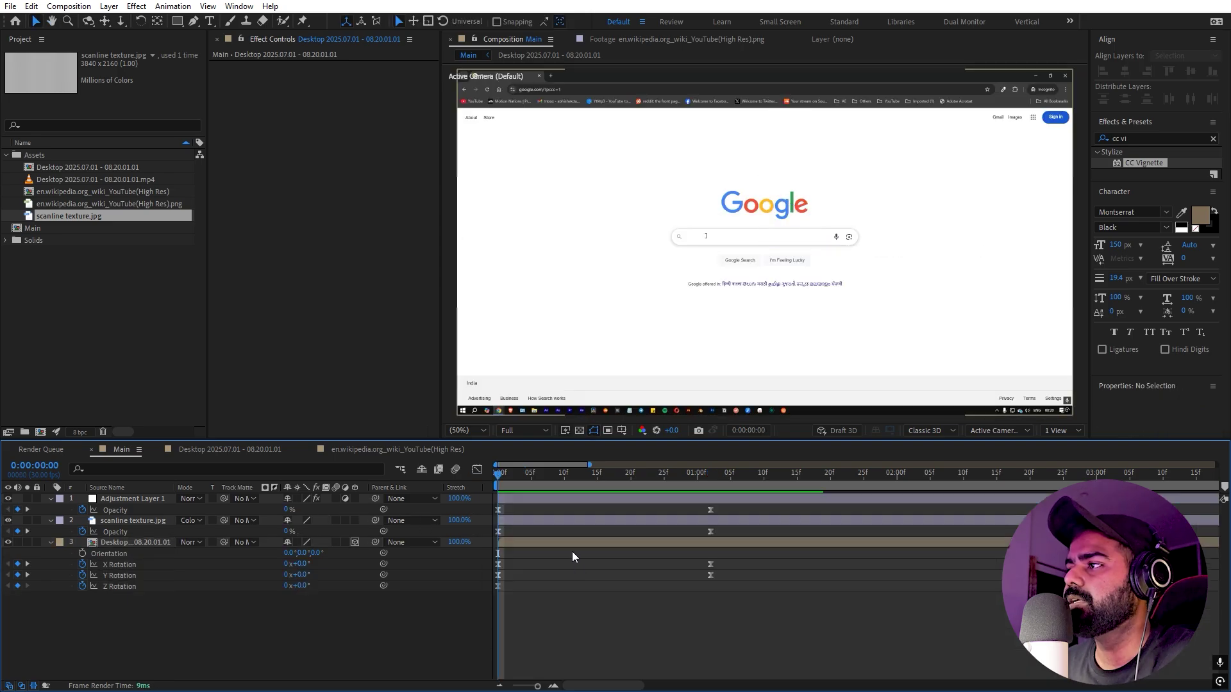
key("space")
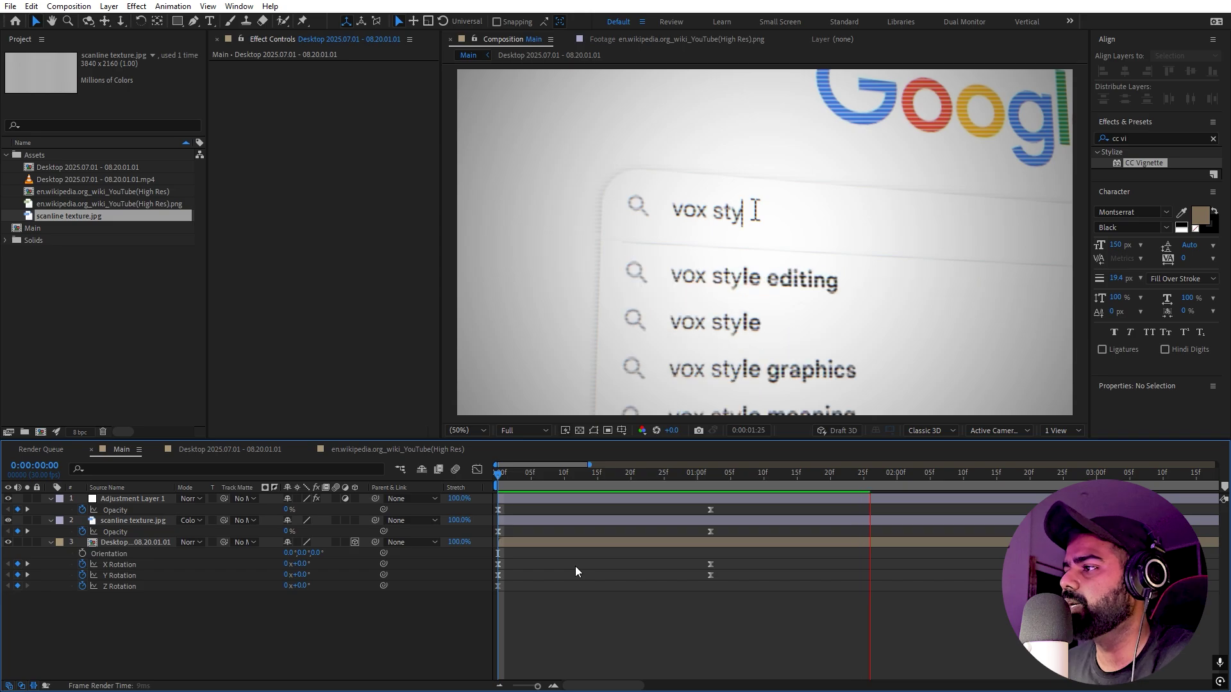
left_click(772, 486)
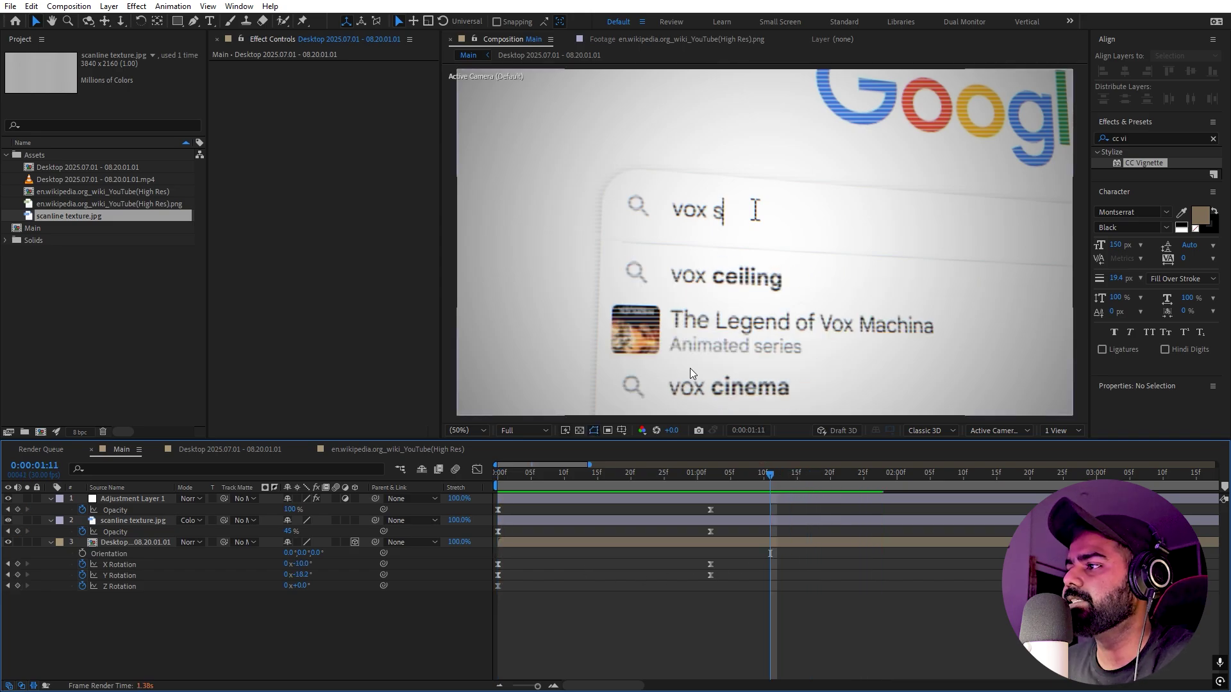
- Return to the start of the Main composition, collapse the recording layer's properties and hide the layer
left_click_drag(703, 467, 130, 584)
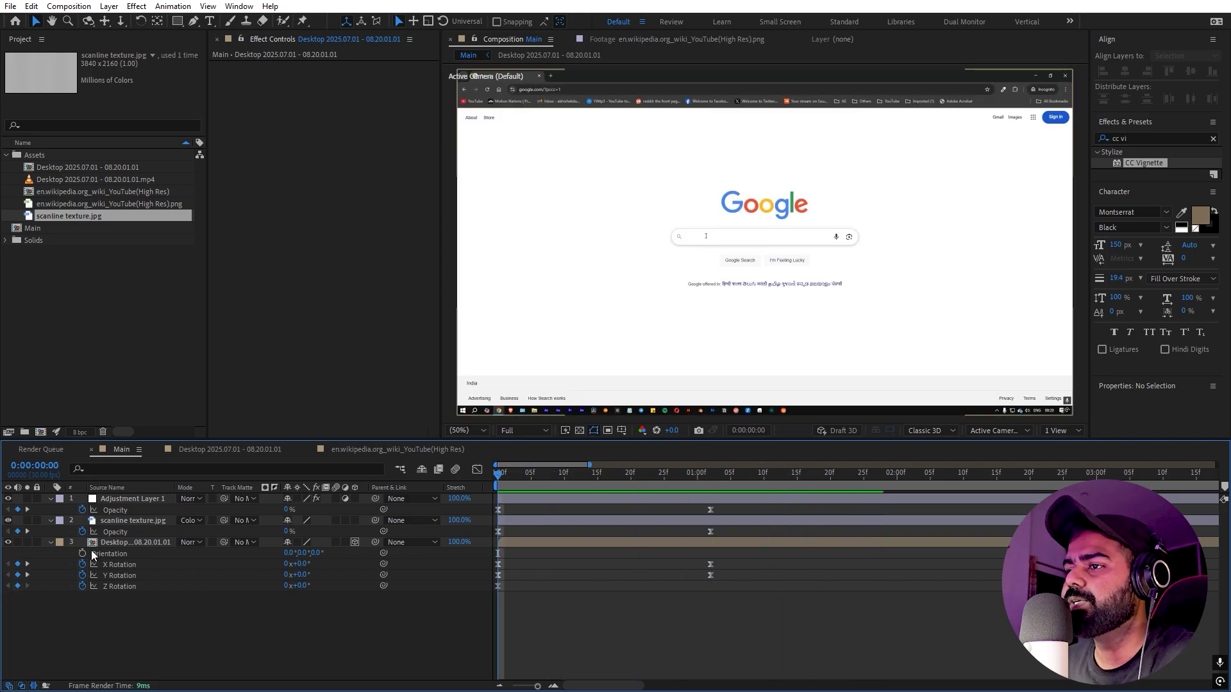
left_click(51, 542)
left_click(122, 544)
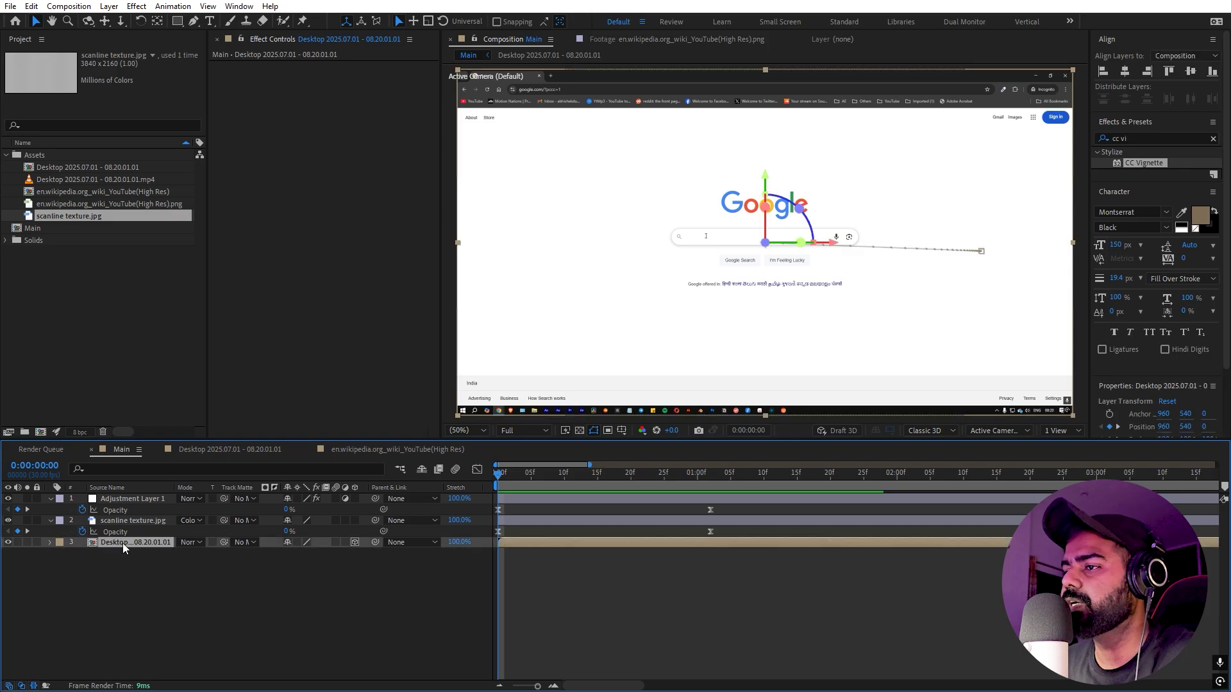
left_click(8, 543)
left_click(166, 311)
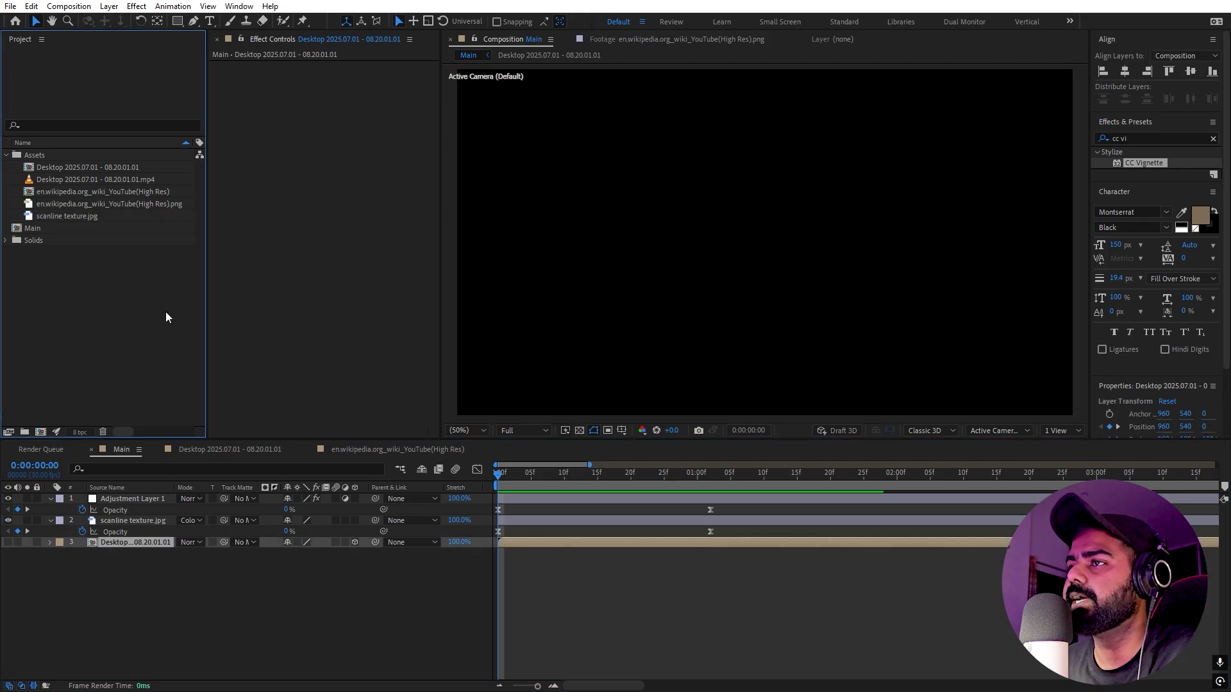
- Add the en.wikipedia.org_wiki_YouTube(High Res) composition to Main as the lowest layer
left_click(78, 201)
left_click_drag(64, 191, 154, 620)
left_click(717, 612)
- Scale the Wikipedia layer down to about 25.1% so the page fills the composition frame
scroll(792, 211, "down", 2)
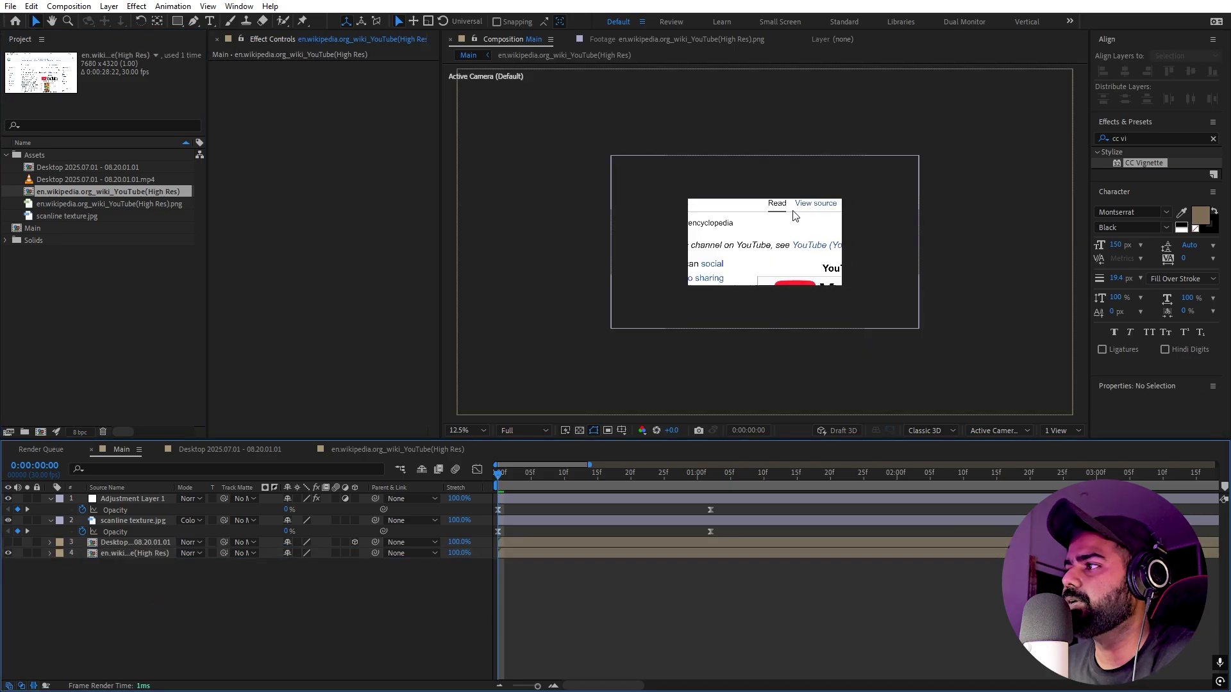
left_click(941, 159)
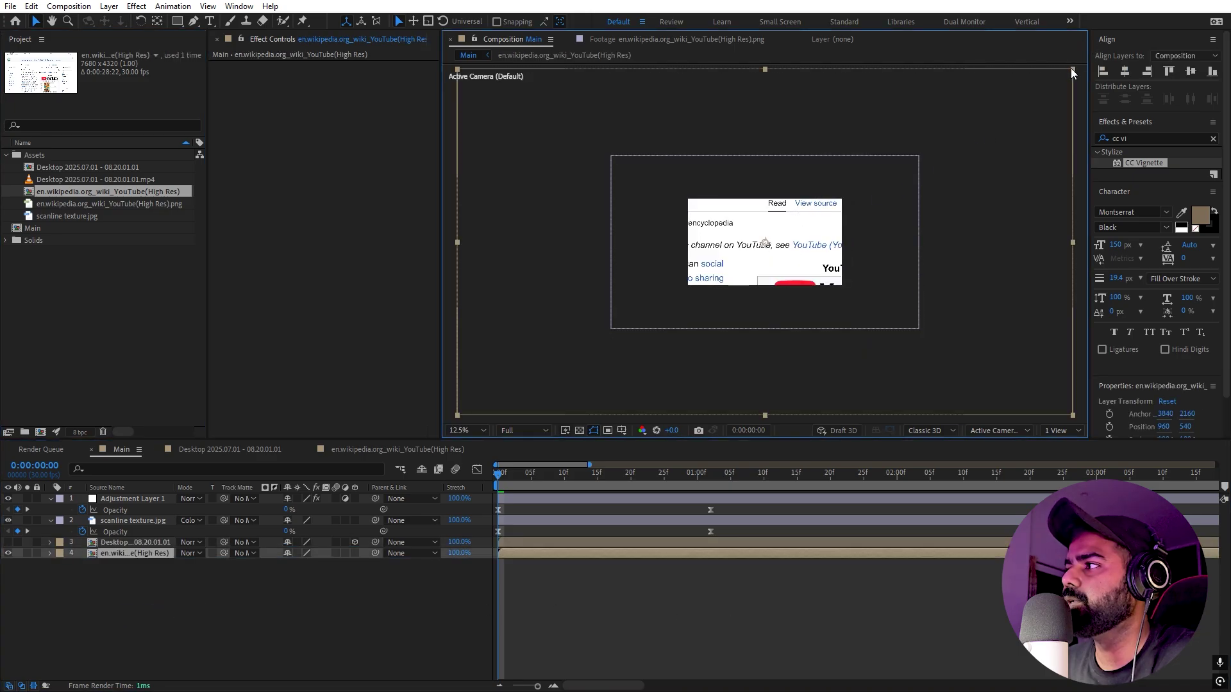
left_click_drag(1070, 68, 861, 187)
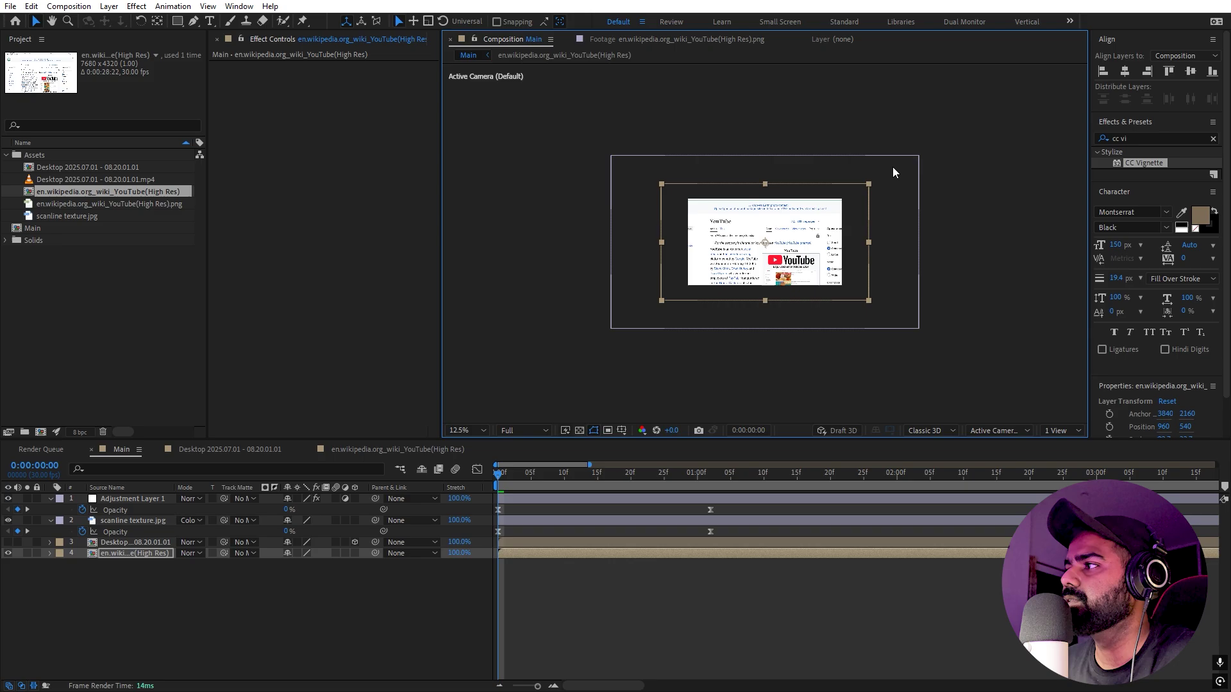
key("period")
left_click_drag(974, 126, 924, 160)
scroll(924, 161, "up", 2)
left_click(142, 580)
- Keyframe the Wikipedia layer's Position and Scale at the start of the composition
left_click(122, 552)
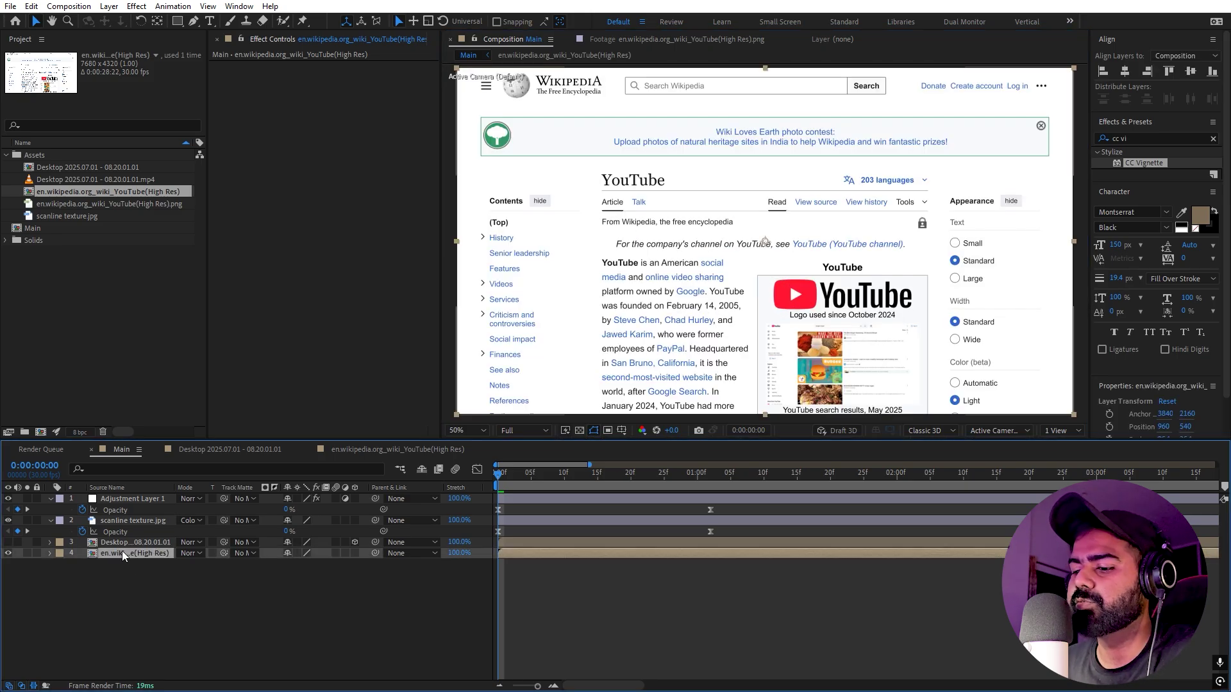
key("p")
left_click(83, 564)
key("s")
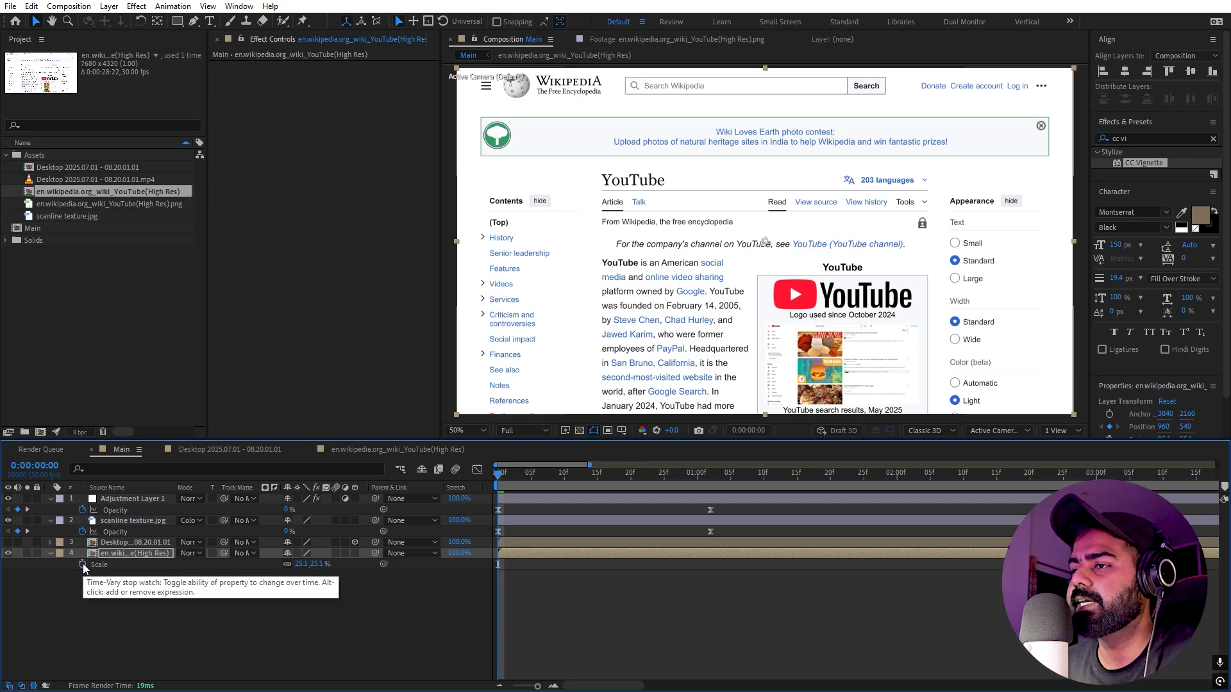
left_click(83, 564)
key("u")
key("u")
key("u")
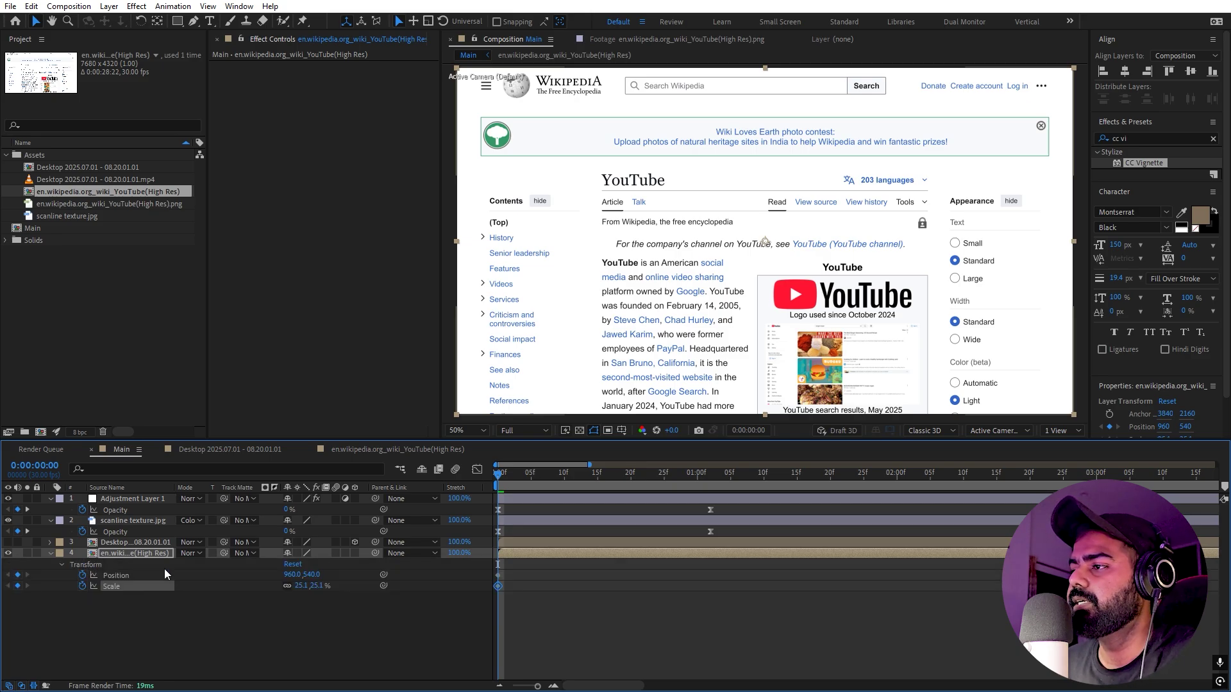
- At 0:00:01:00, zoom the Wikipedia layer in on the opening paragraph with Scale 101.9% and Position 2256, 42
left_click(526, 609)
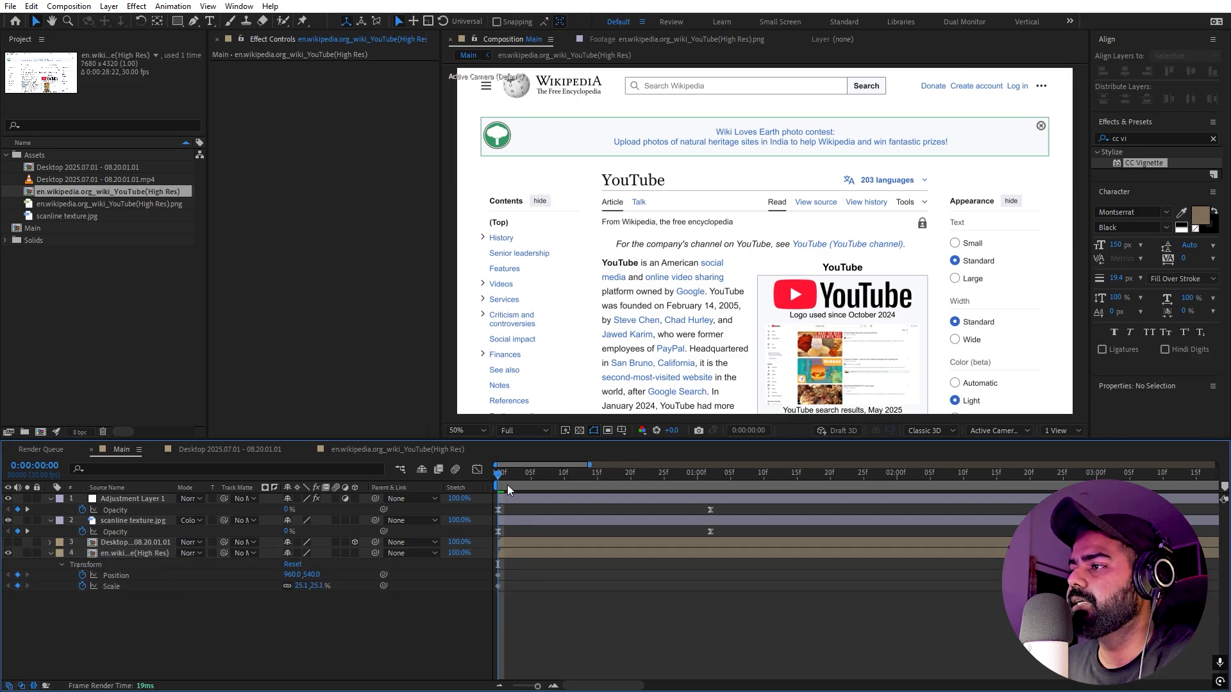
left_click_drag(506, 484, 697, 505)
left_click_drag(321, 586, 648, 568)
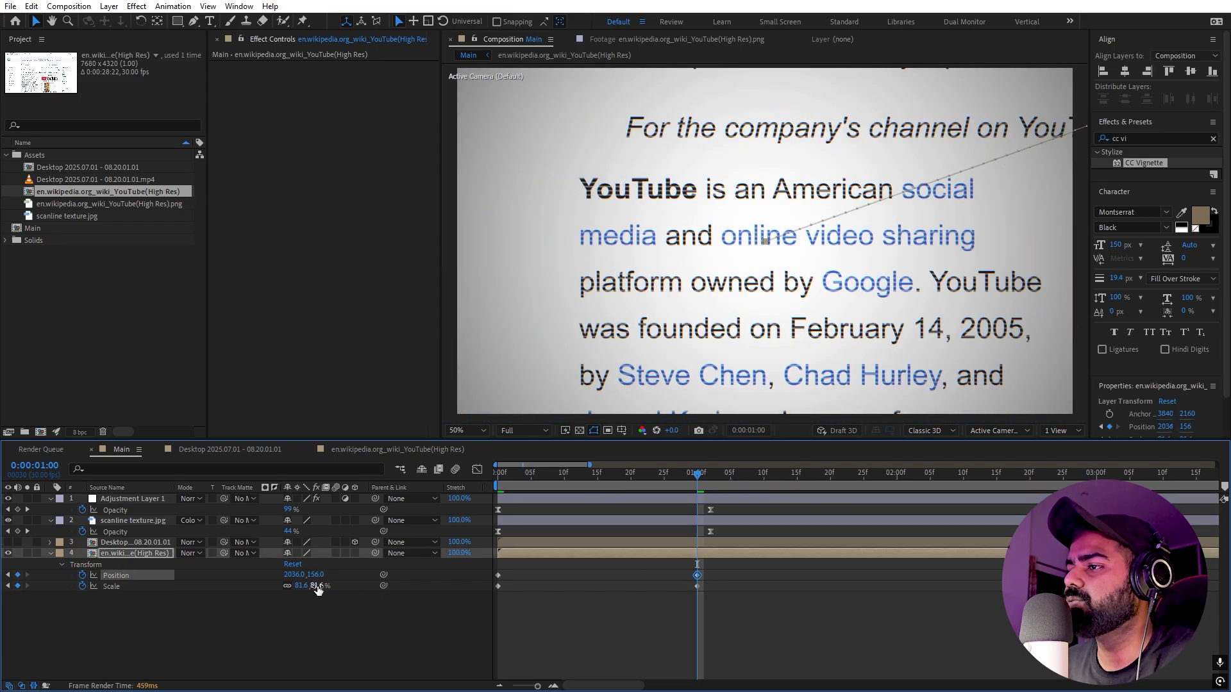
left_click_drag(302, 588, 444, 584)
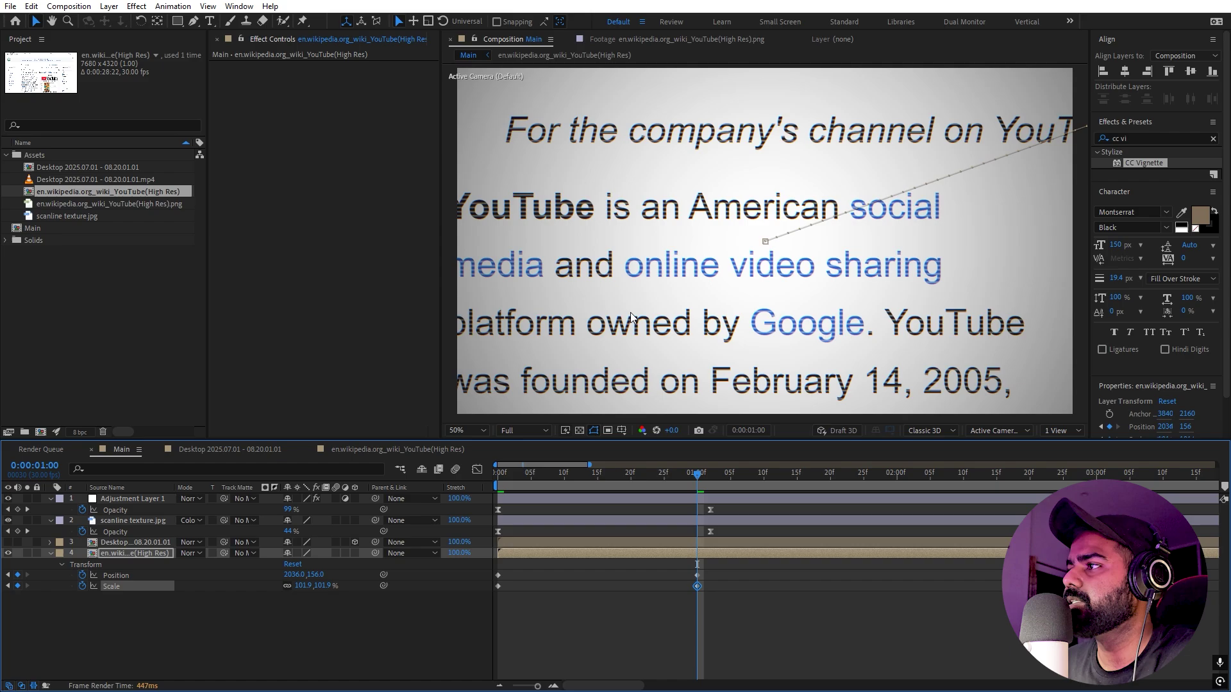
left_click_drag(630, 312, 740, 247)
left_click(91, 610)
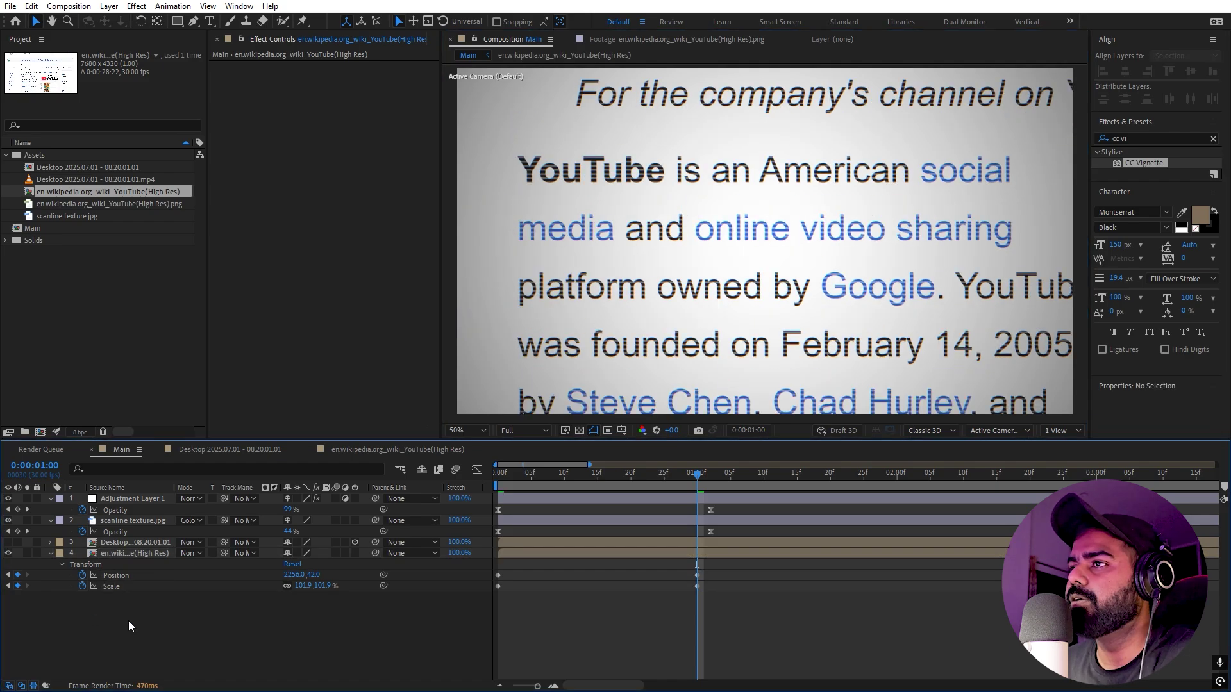
- Draw a rectangle over "YouTube is an American" with a stroke width of 0 px and a yellow FFEA00 fill
left_click(126, 319)
left_click(176, 23)
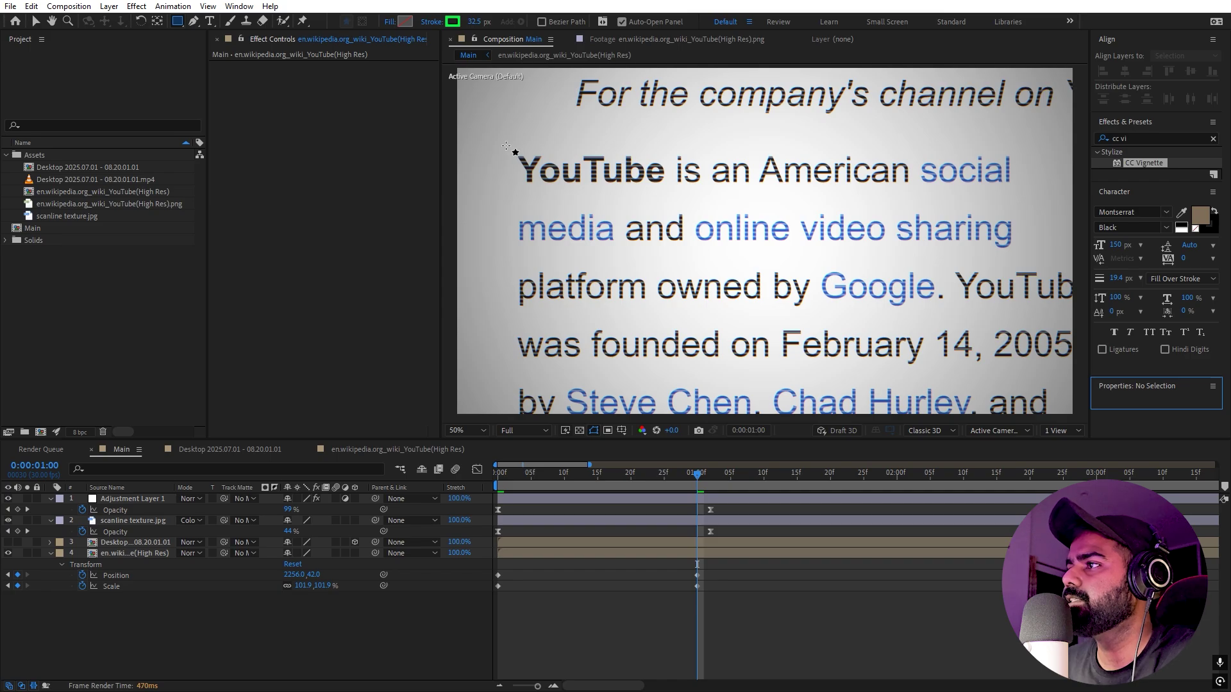
left_click_drag(506, 146, 917, 196)
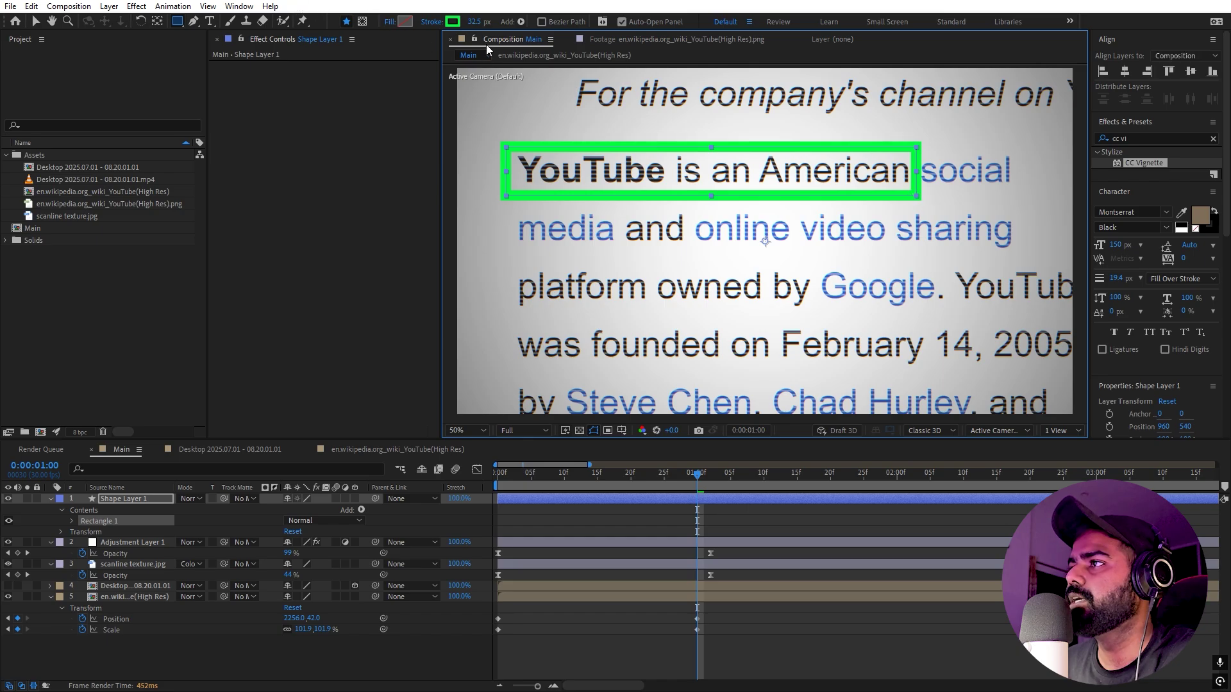
left_click_drag(480, 21, 44, 47)
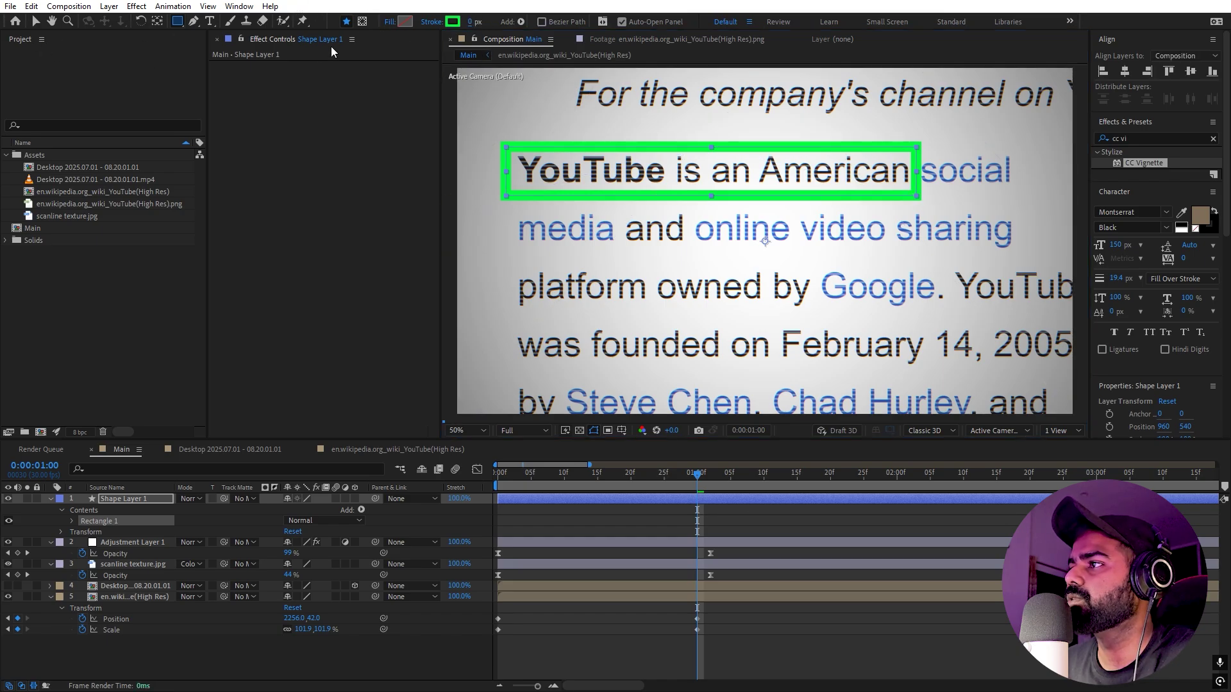
left_click(402, 19)
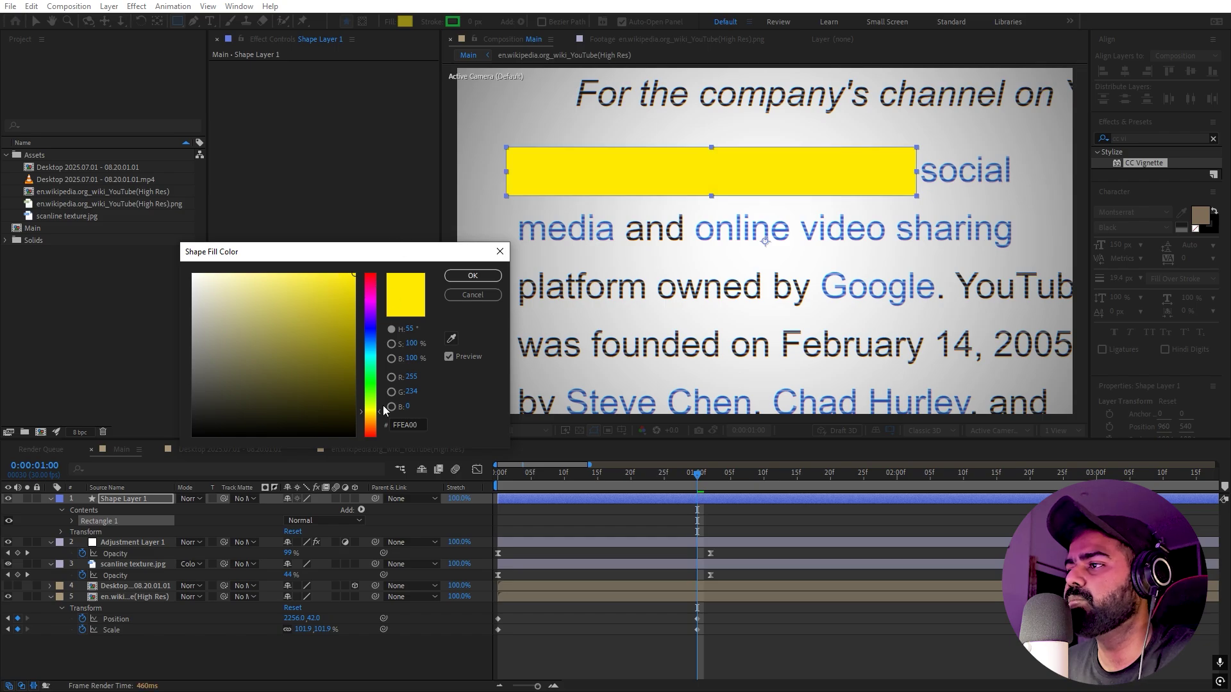
left_click(472, 275)
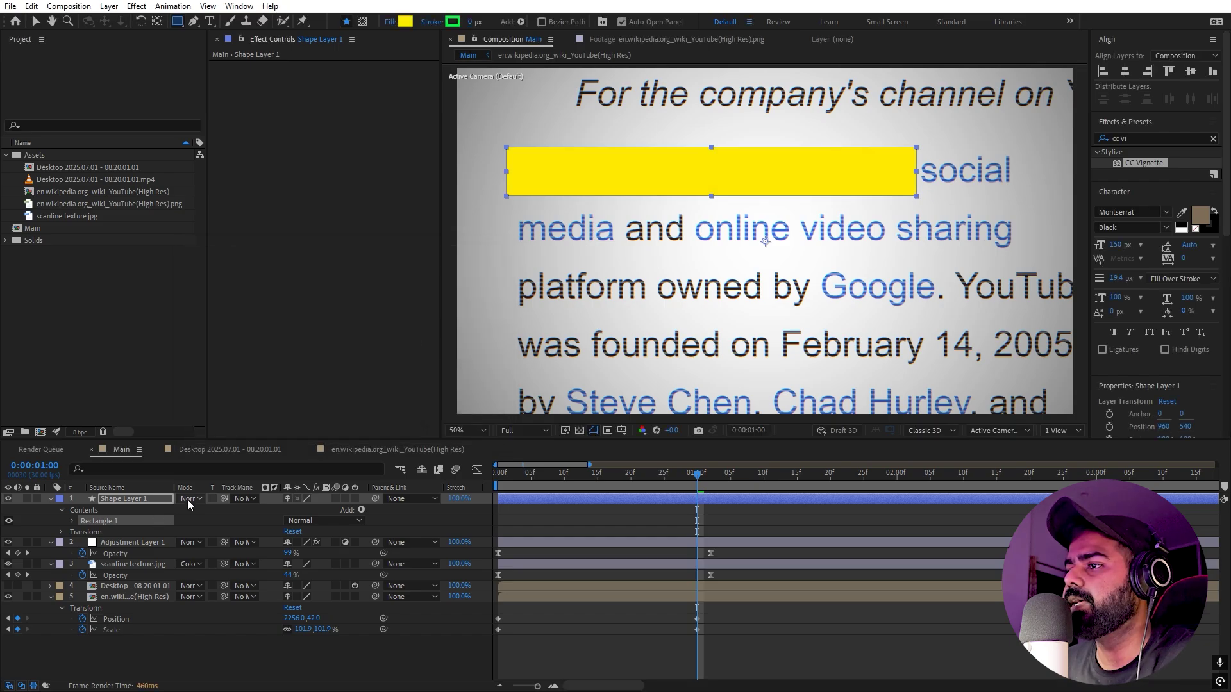
- Set the yellow rectangle layer's blending mode to Multiply
left_click(187, 499)
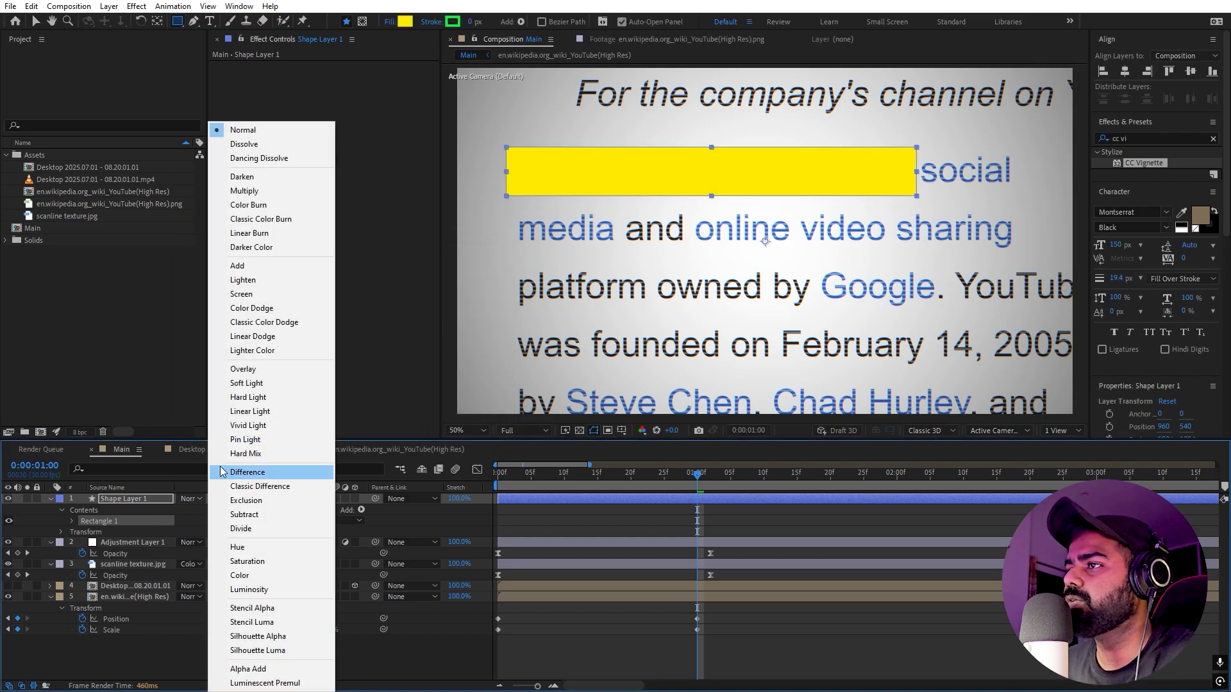
left_click(244, 190)
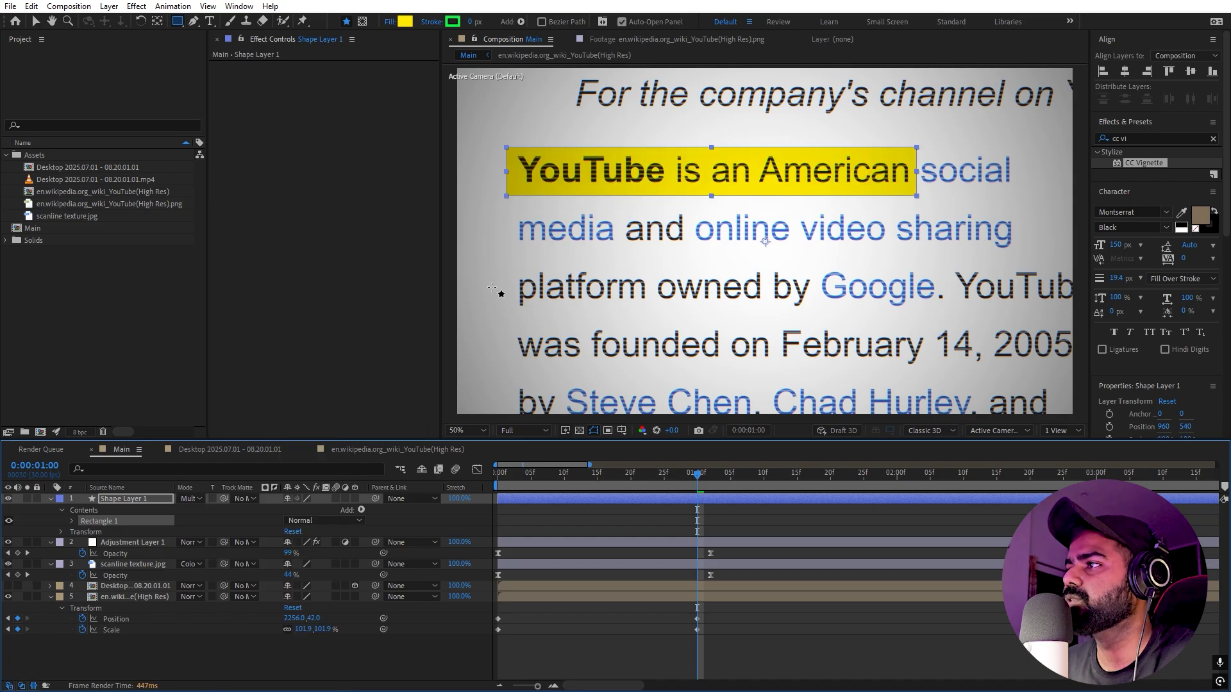
left_click(133, 502)
left_click(578, 514)
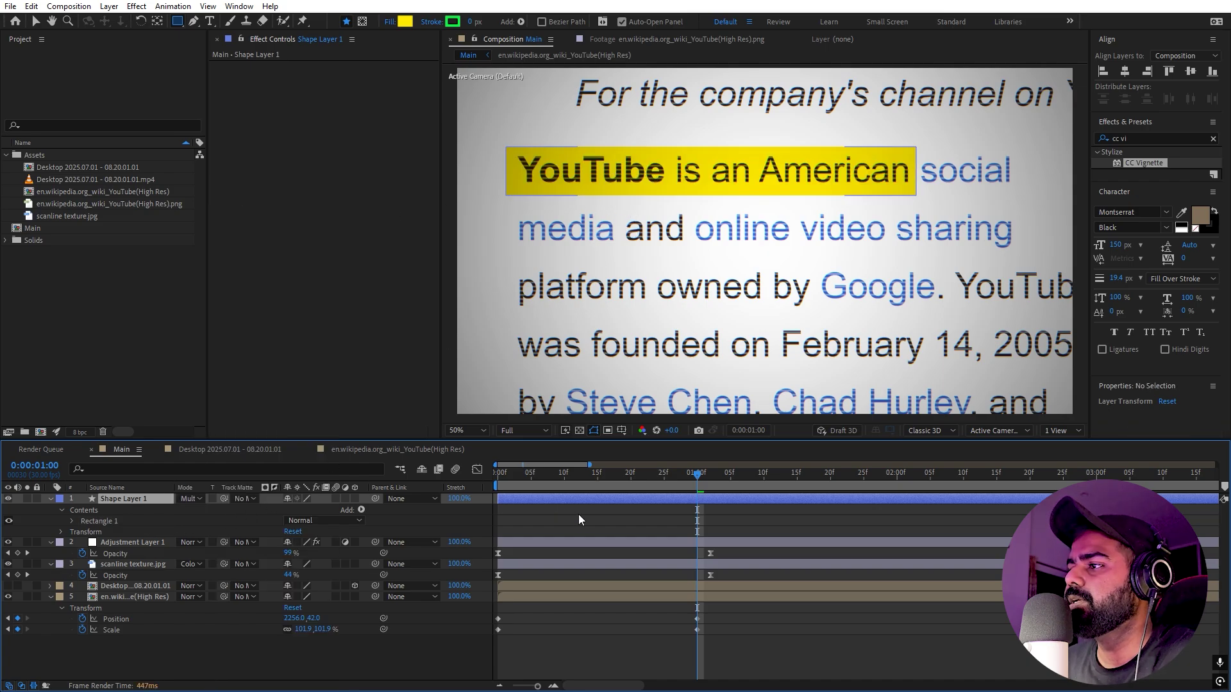
- Find the Roughen Edges effect and apply it to the yellow rectangle layer
left_click(133, 498)
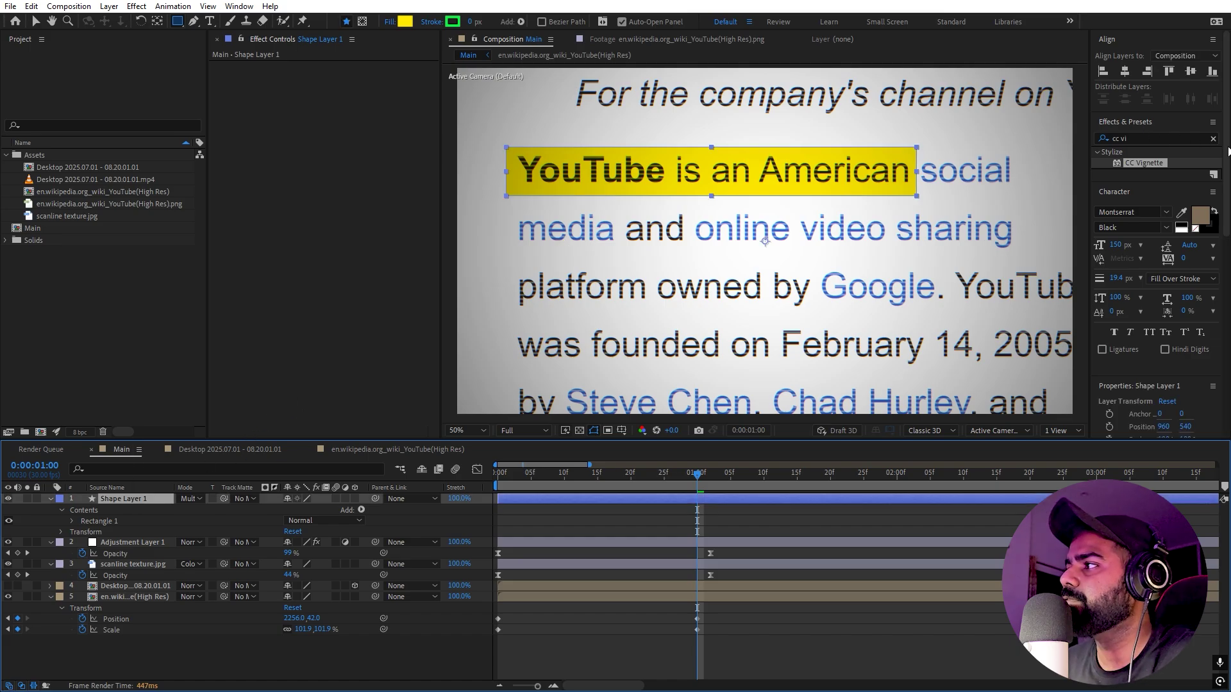
left_click(1212, 138)
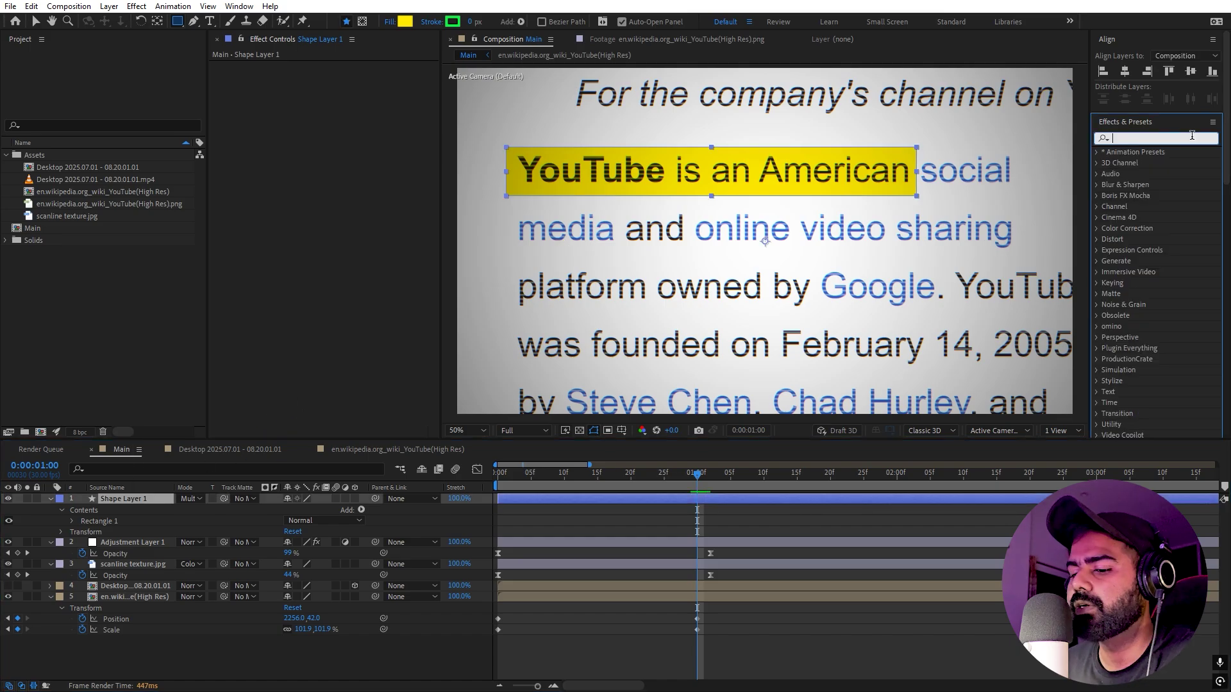
type("rough")
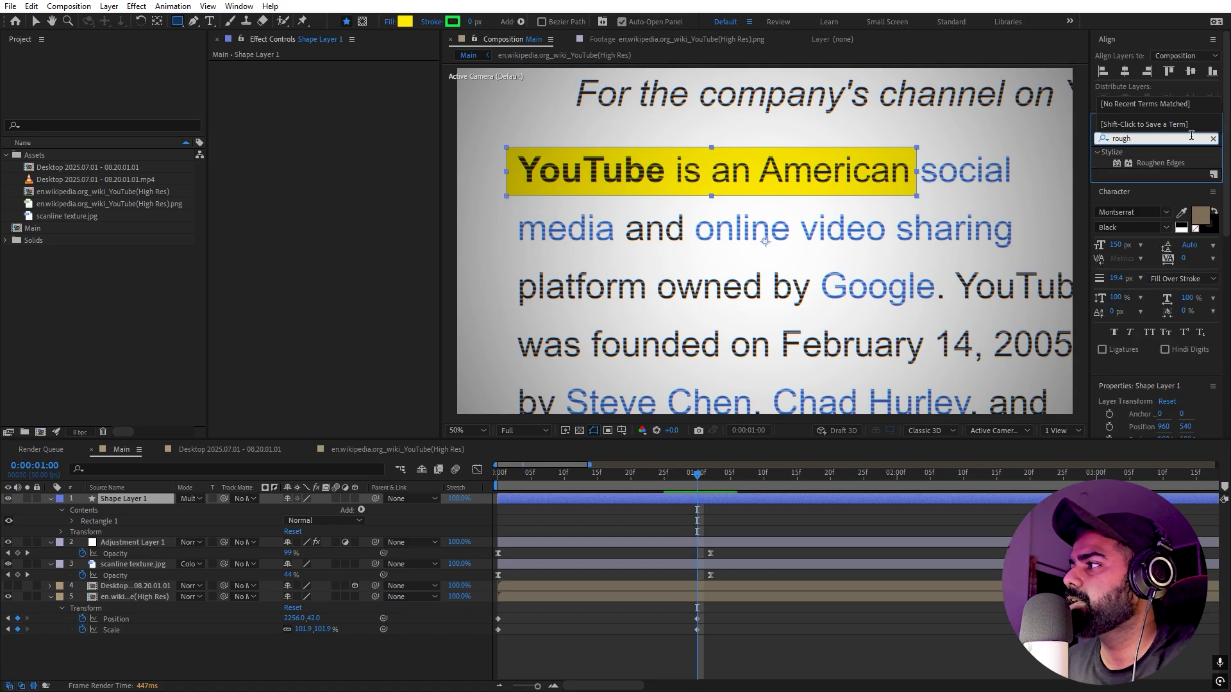
left_click_drag(1162, 167, 119, 497)
- Examine the roughened edges of the yellow highlight up close around the word "YouTube"
scroll(601, 118, "up", 2)
left_click_drag(545, 148, 731, 291)
left_click_drag(472, 179, 789, 219)
left_click(728, 529)
left_click_drag(636, 255, 844, 230)
scroll(714, 253, "up", 1)
left_click_drag(714, 253, 935, 161)
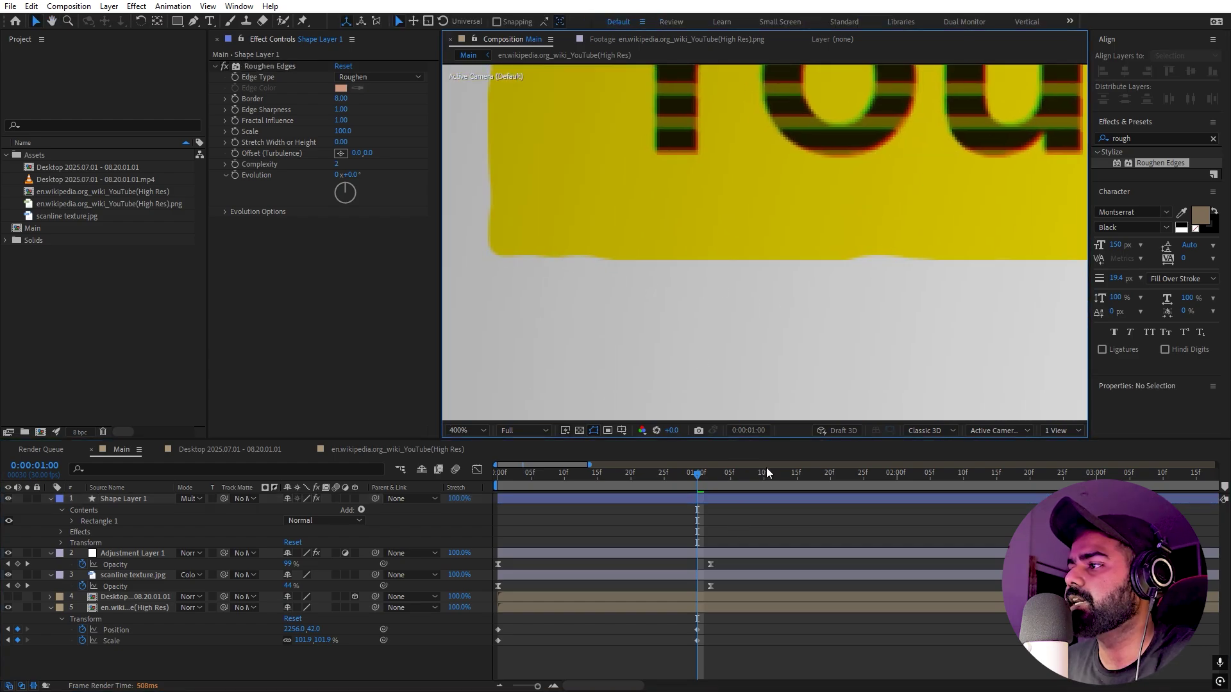
scroll(605, 149, "down", 2)
left_click_drag(722, 175, 617, 198)
scroll(565, 187, "up", 1)
left_click_drag(615, 156, 848, 188)
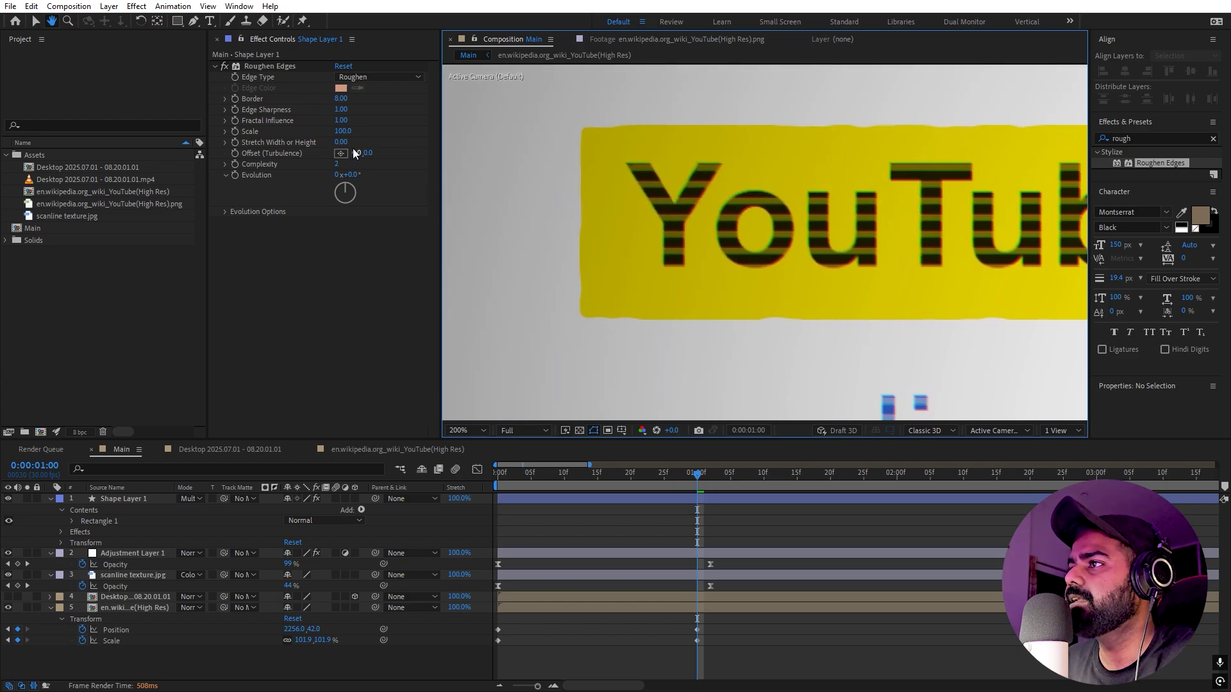
- Set the highlight's Roughen Edges Scale to 88 and Border to 10.20, and check the result along its edges
key("v")
left_click_drag(343, 132, 248, 148)
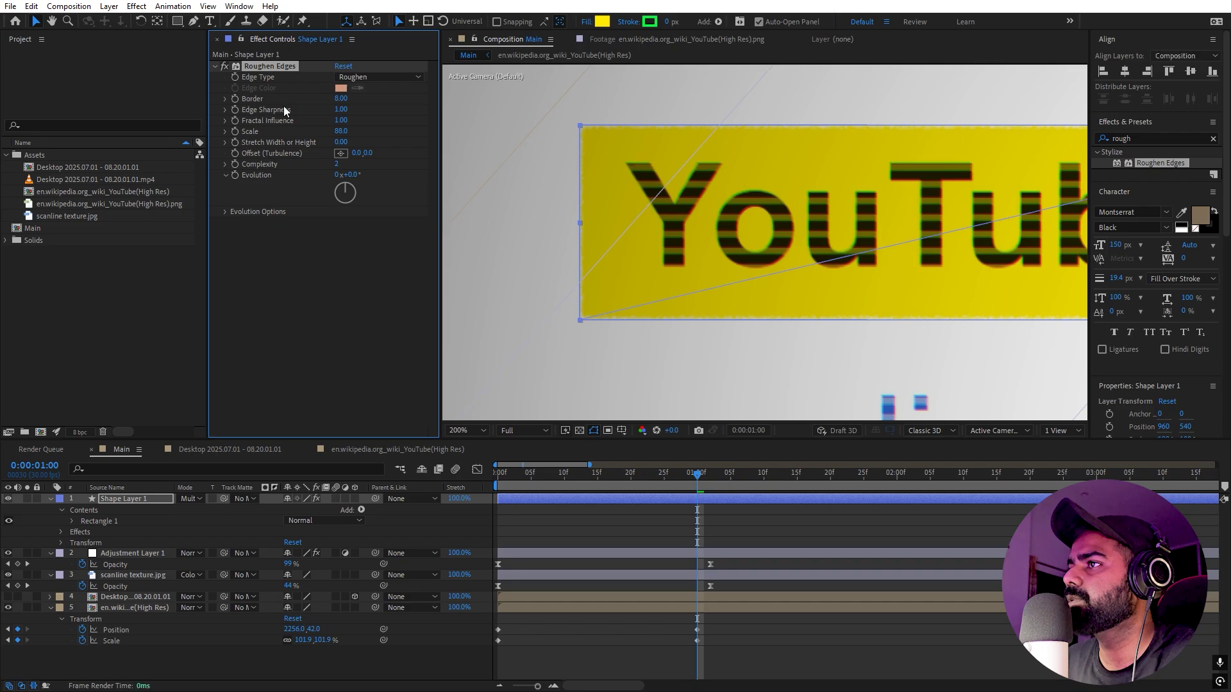
left_click_drag(352, 101, 360, 101)
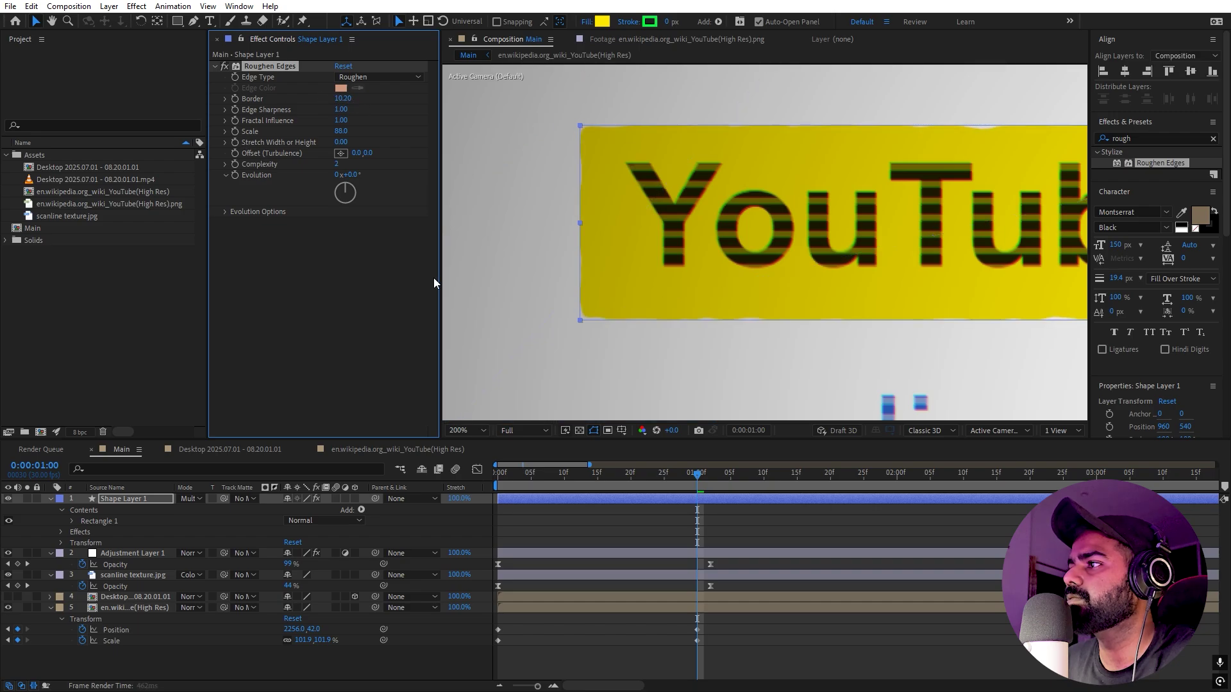
left_click(693, 541)
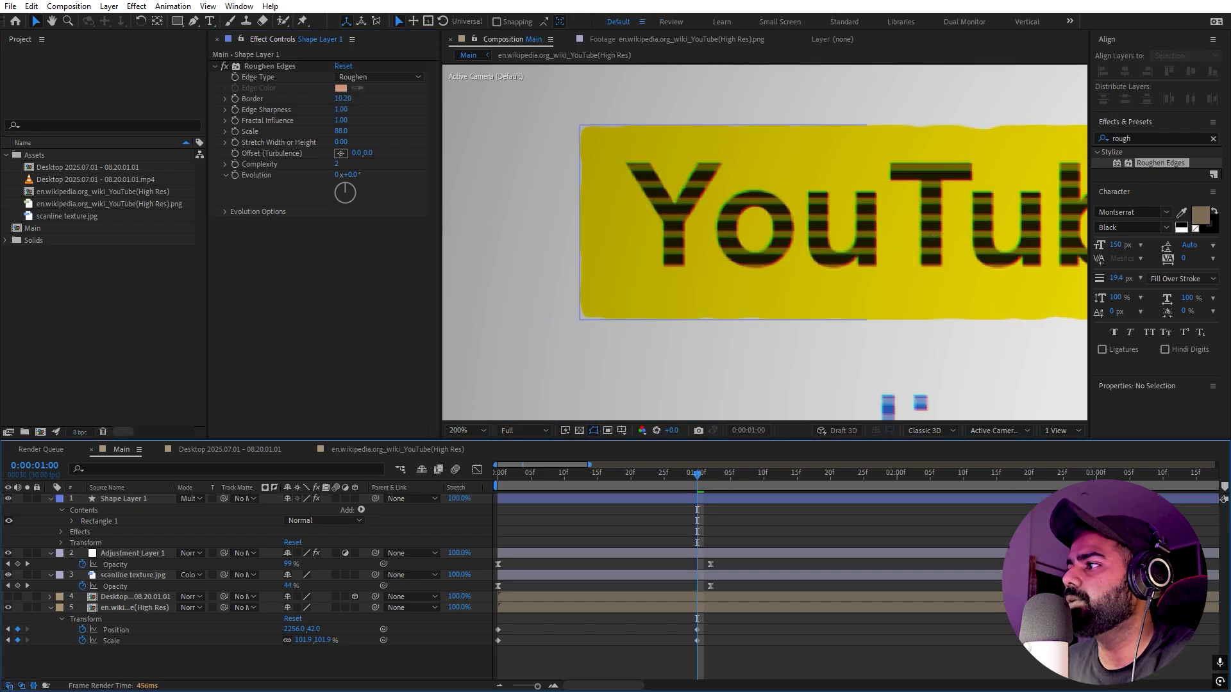
left_click_drag(755, 269, 359, 178)
left_click_drag(840, 192, 505, 212)
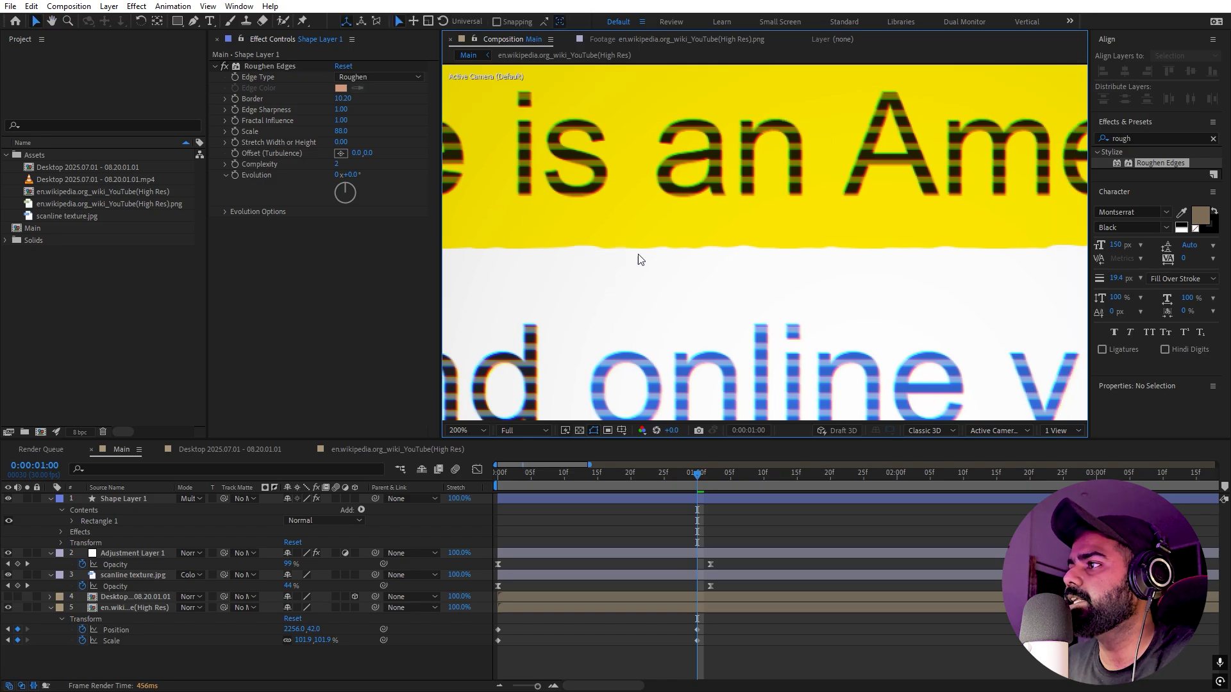
scroll(919, 248, "down", 1)
left_click_drag(1080, 264, 830, 314)
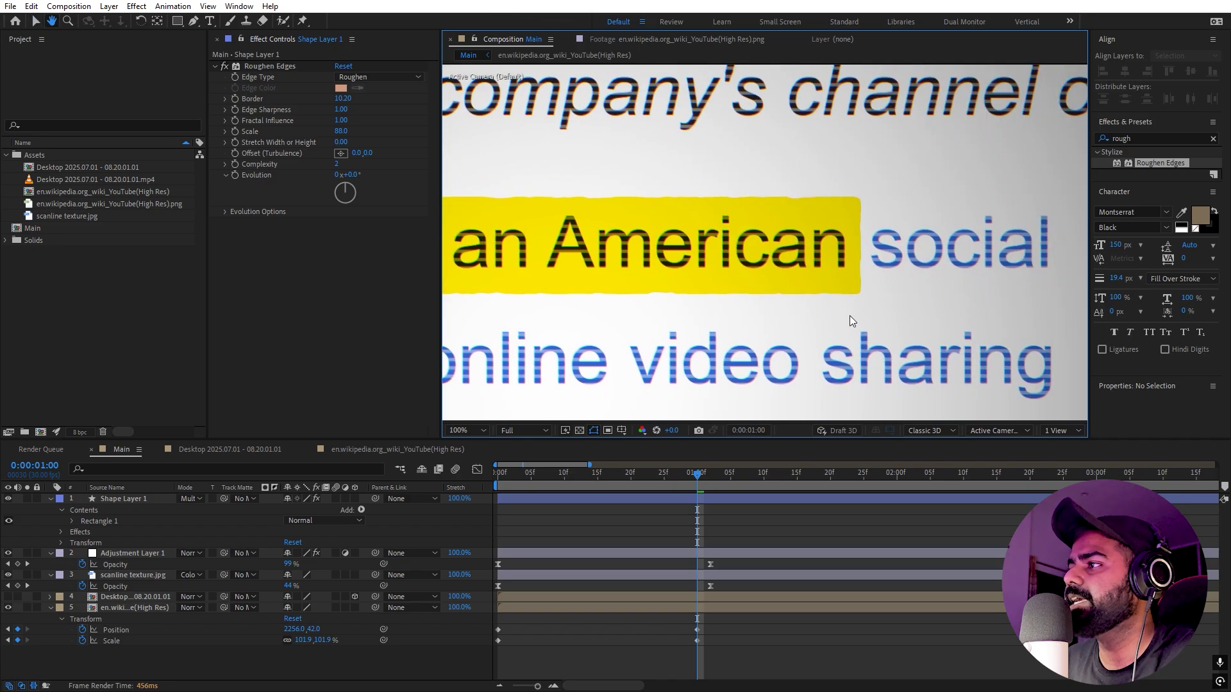
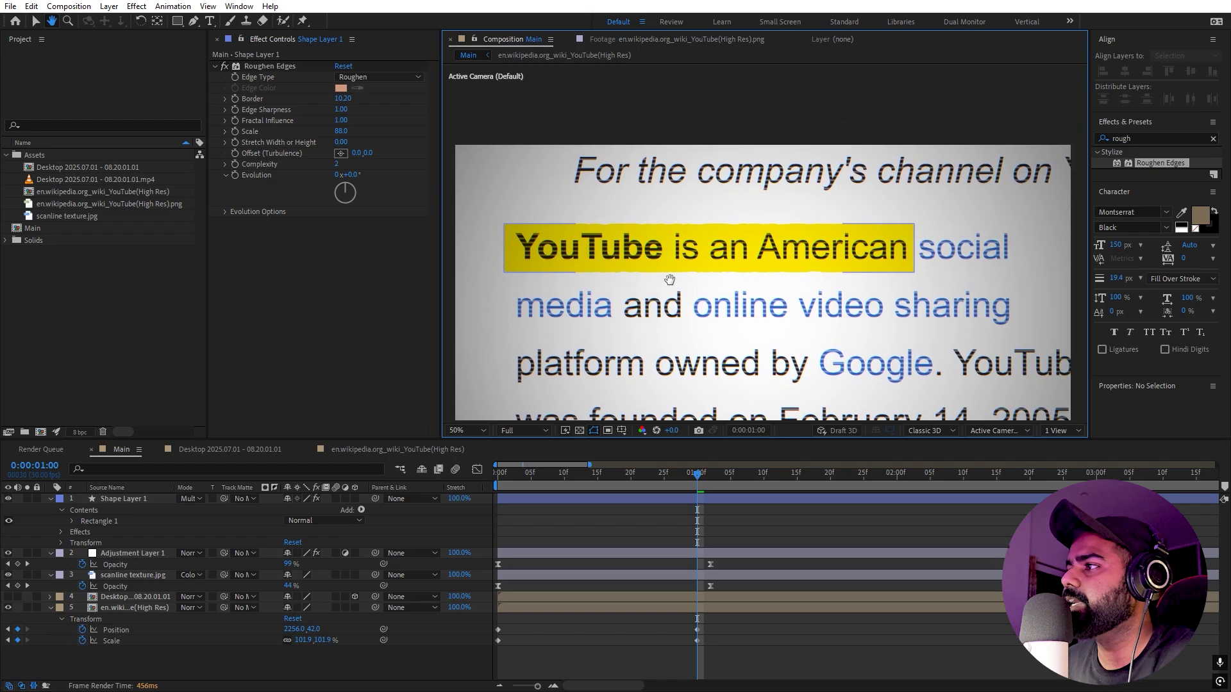
- Move the highlight layer's anchor point to the middle of the rectangle's left edge and reveal its Scale property
left_click(721, 252)
left_click(157, 21)
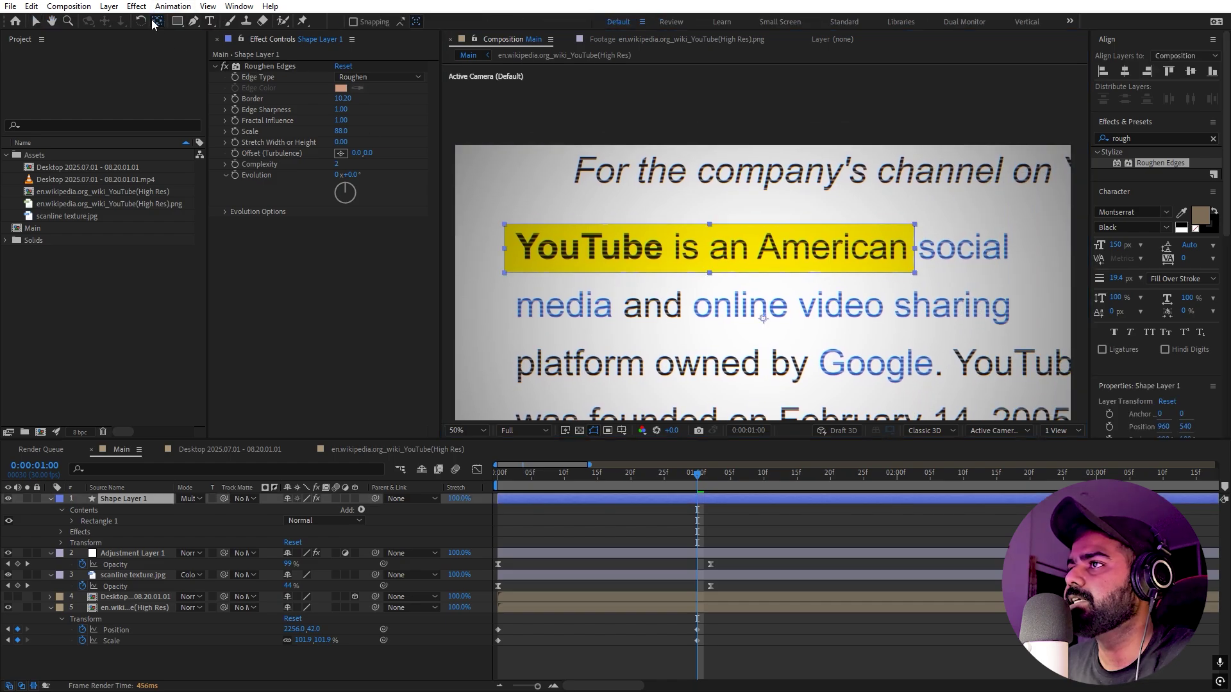
left_click_drag(763, 319, 501, 247)
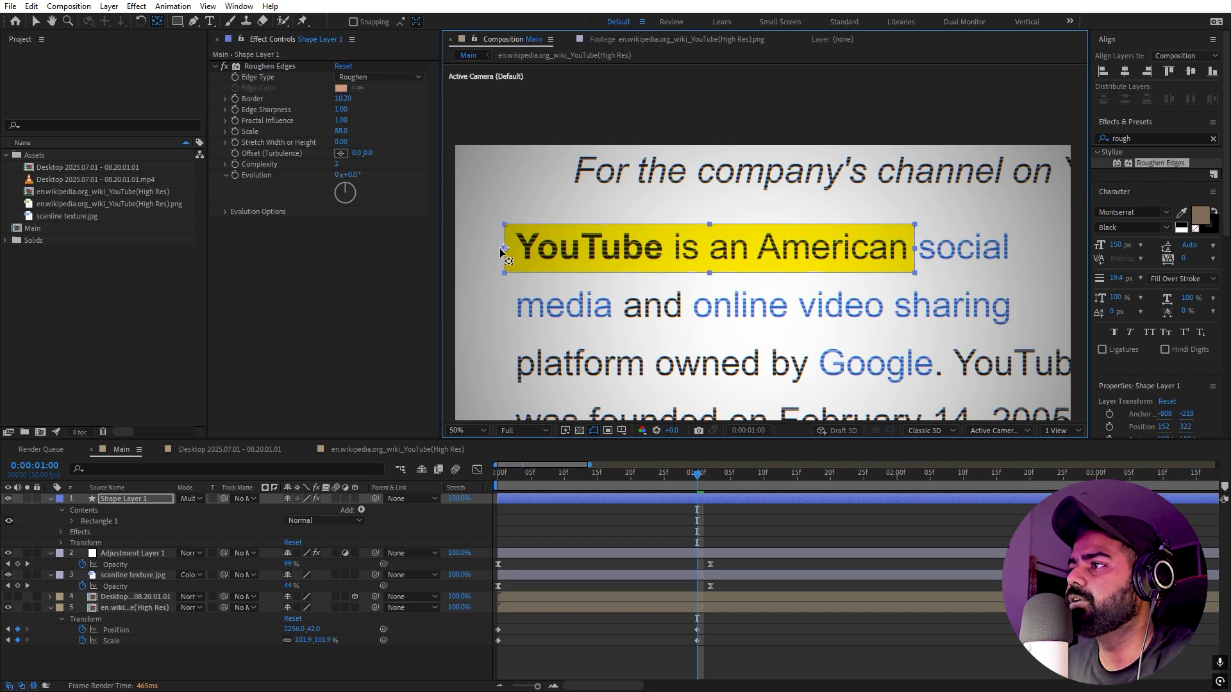
key("s")
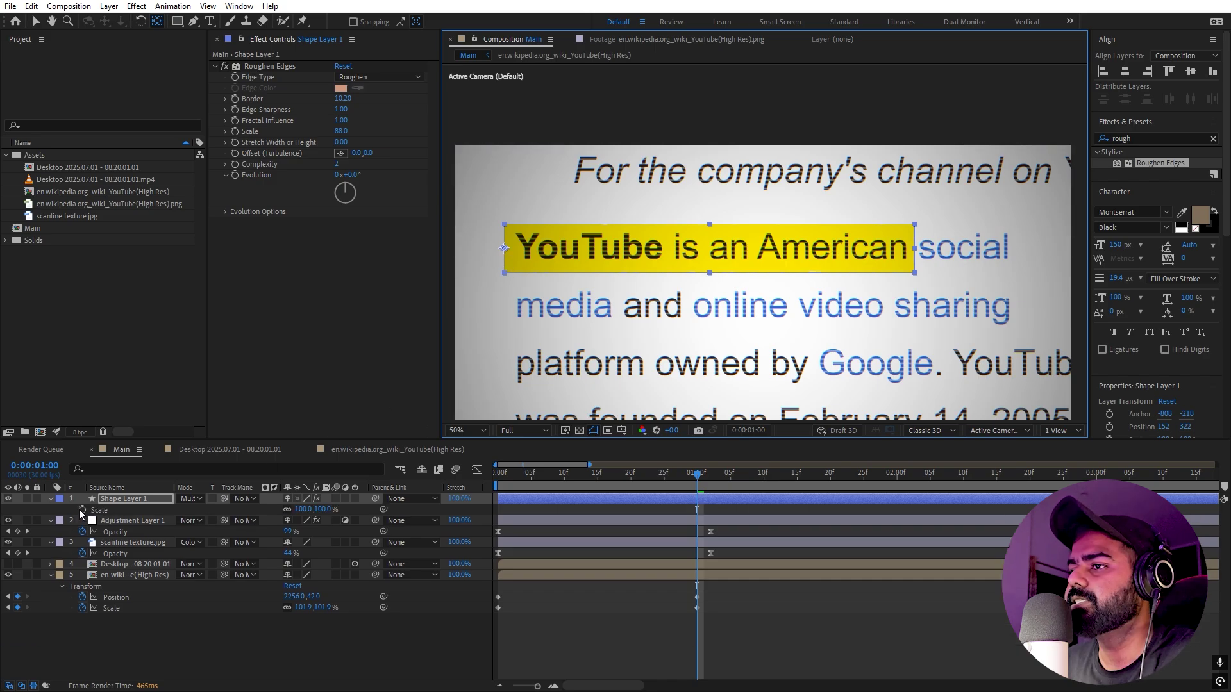
- Keyframe the highlight's Scale so its width grows from 0% at 0:00:01:00 to 100% at about 0:00:01:21
left_click(82, 510)
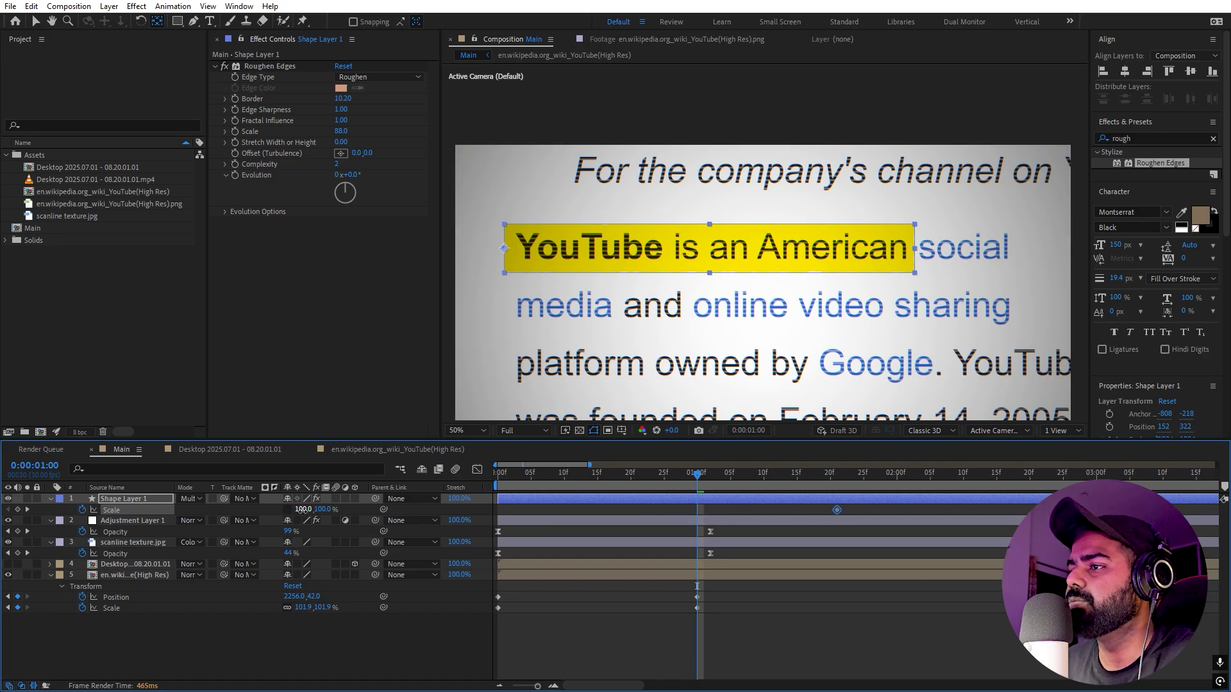
type("0")
key("Return")
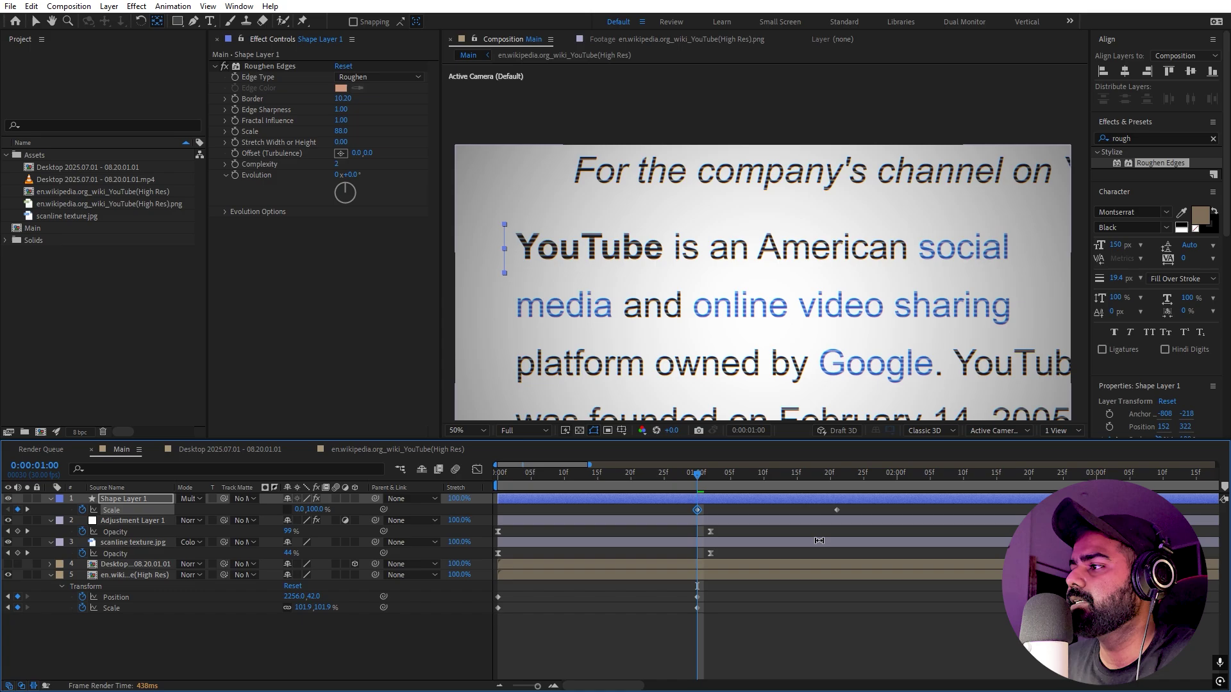
- Move the highlight's ending Scale keyframe to about 0:00:01:19, apply Easy Ease to both keyframes and play the reveal
left_click_drag(703, 478, 769, 478)
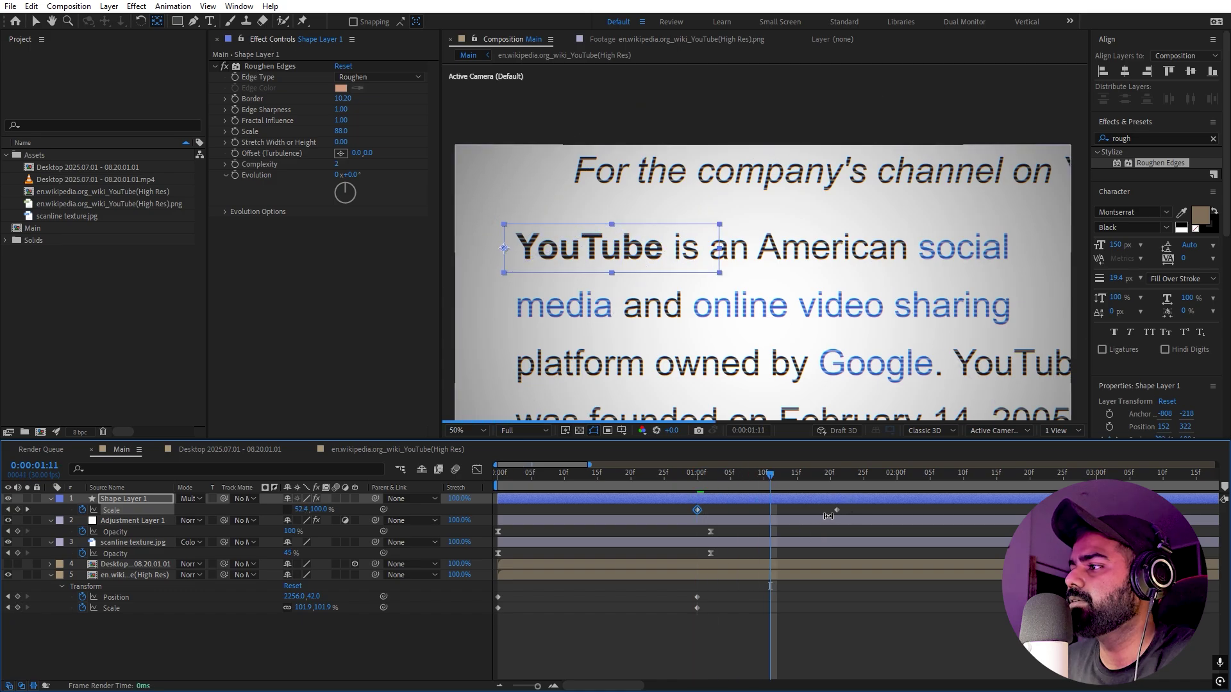
left_click_drag(837, 511, 652, 525)
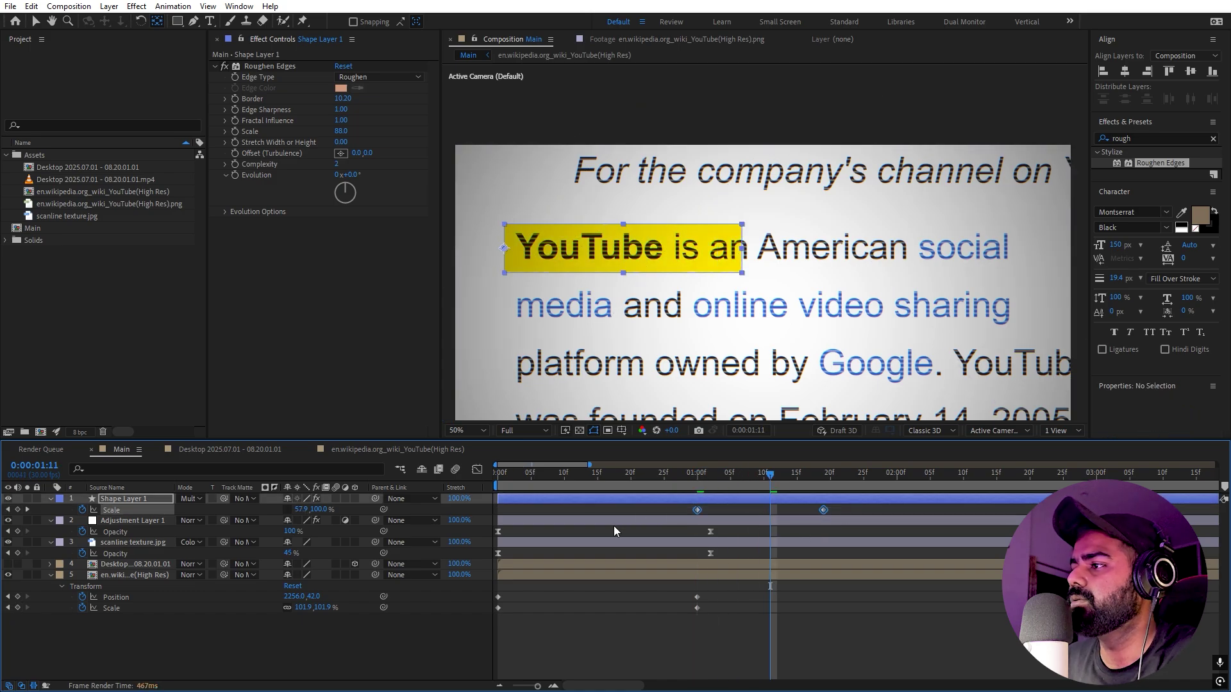
key("F9")
left_click(670, 477)
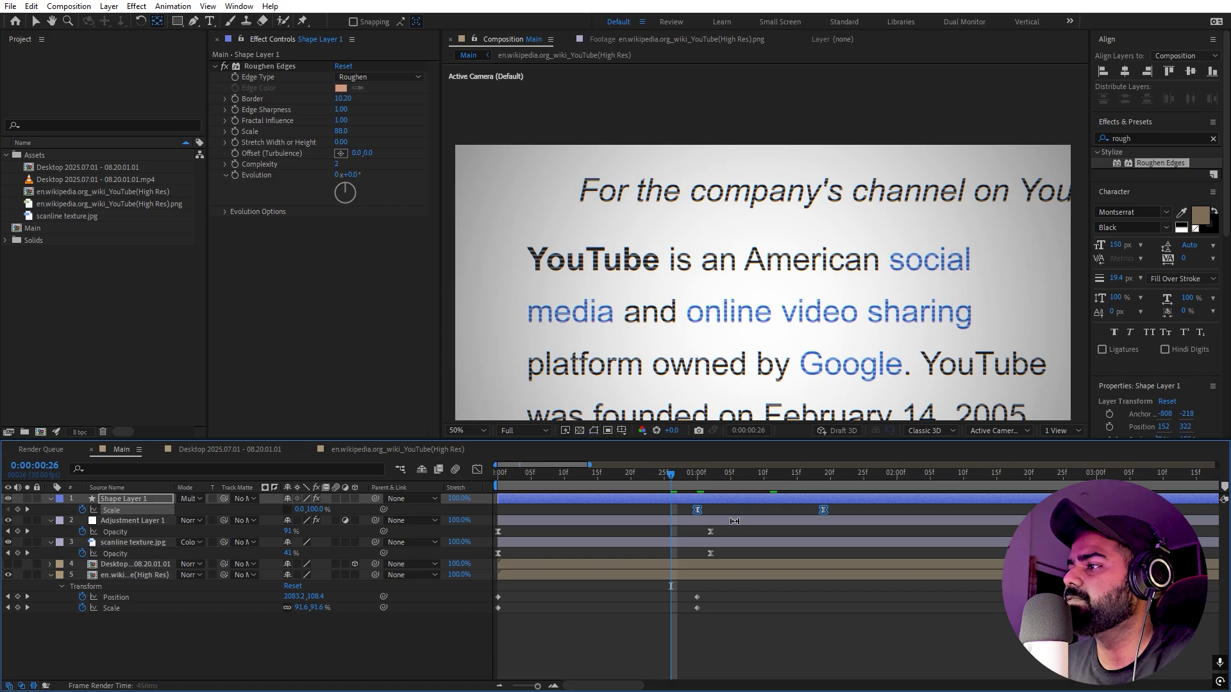
key("space")
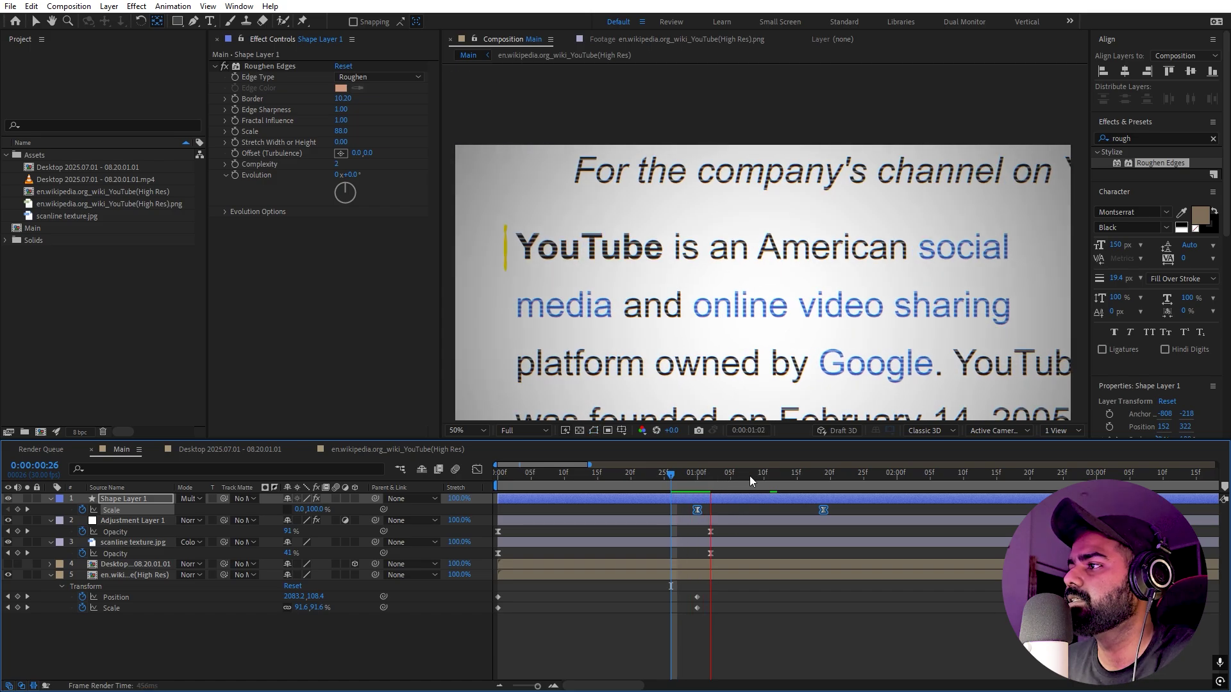
- Shift the highlight's two Scale keyframes to start at about 0:00:00:14 and parent the highlight to the Wikipedia screenshot layer
left_click(549, 486)
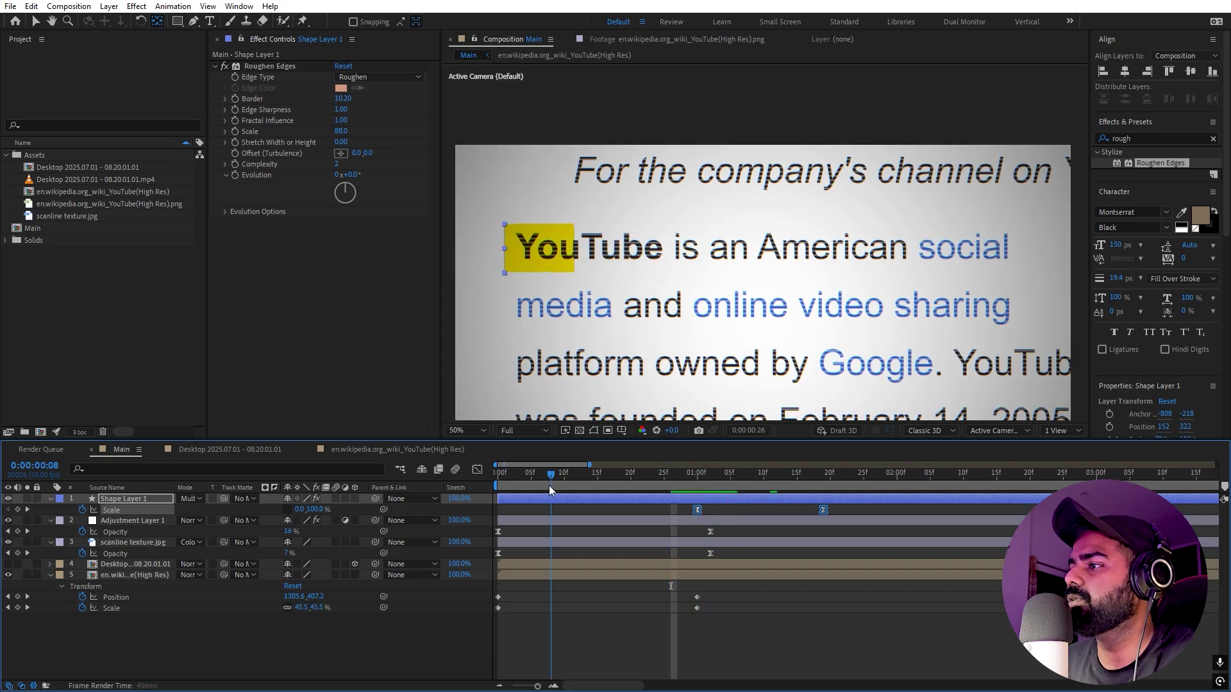
left_click_drag(859, 524, 784, 494)
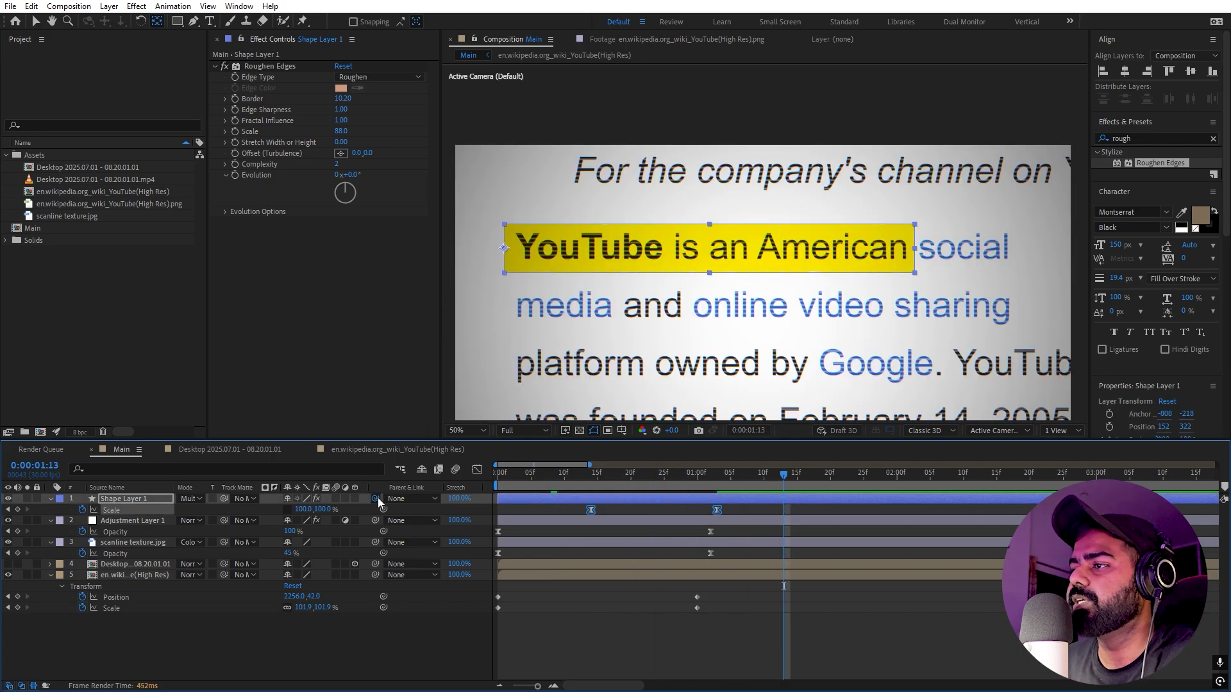
left_click_drag(375, 498, 146, 576)
- Ease the Wikipedia screenshot layer's Position and Scale keyframes and play the animation from the start
key("Home")
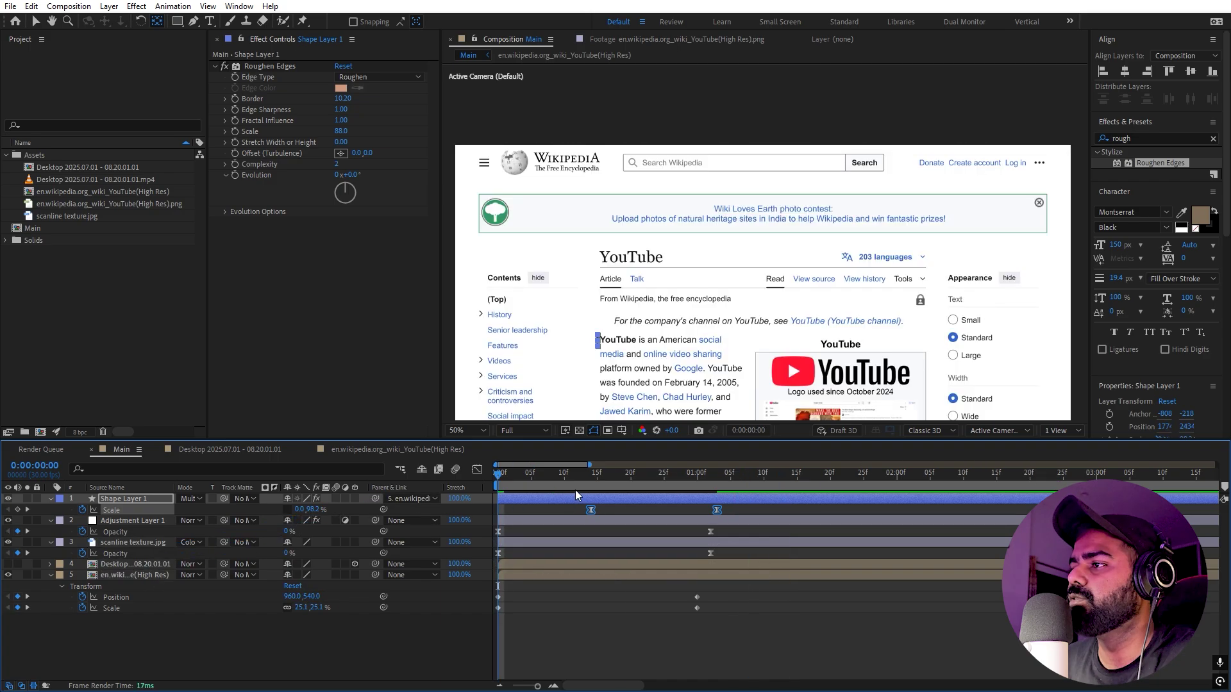
key("space")
key("space")
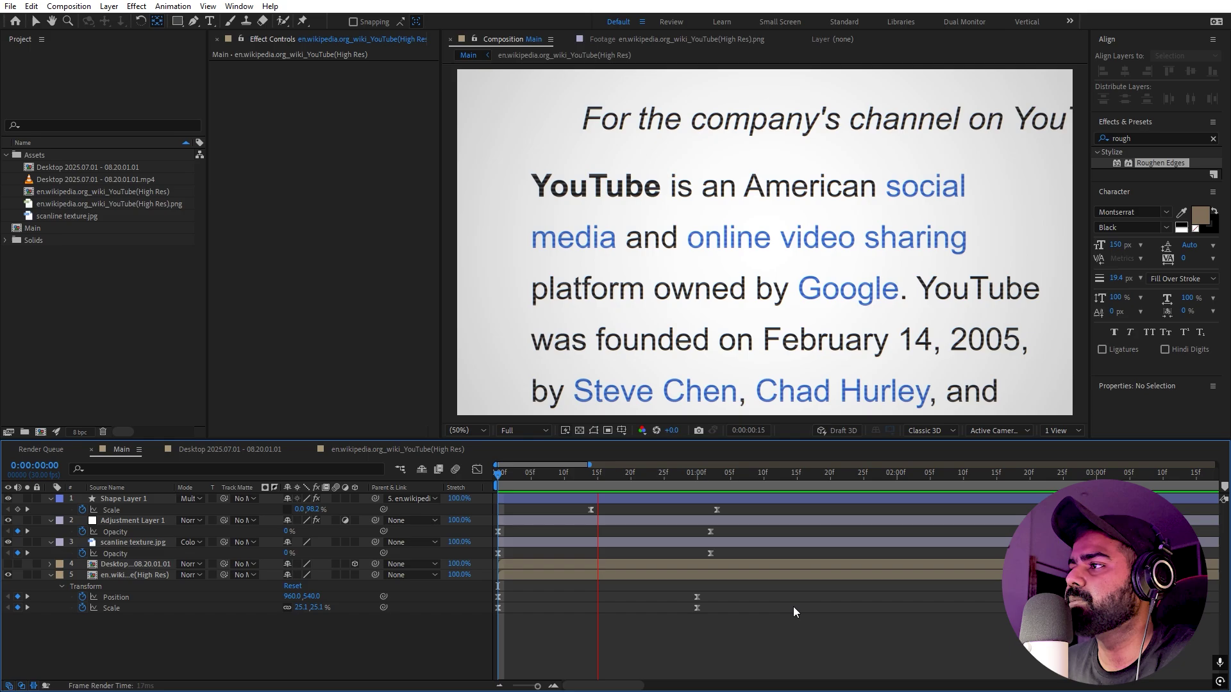
key("space")
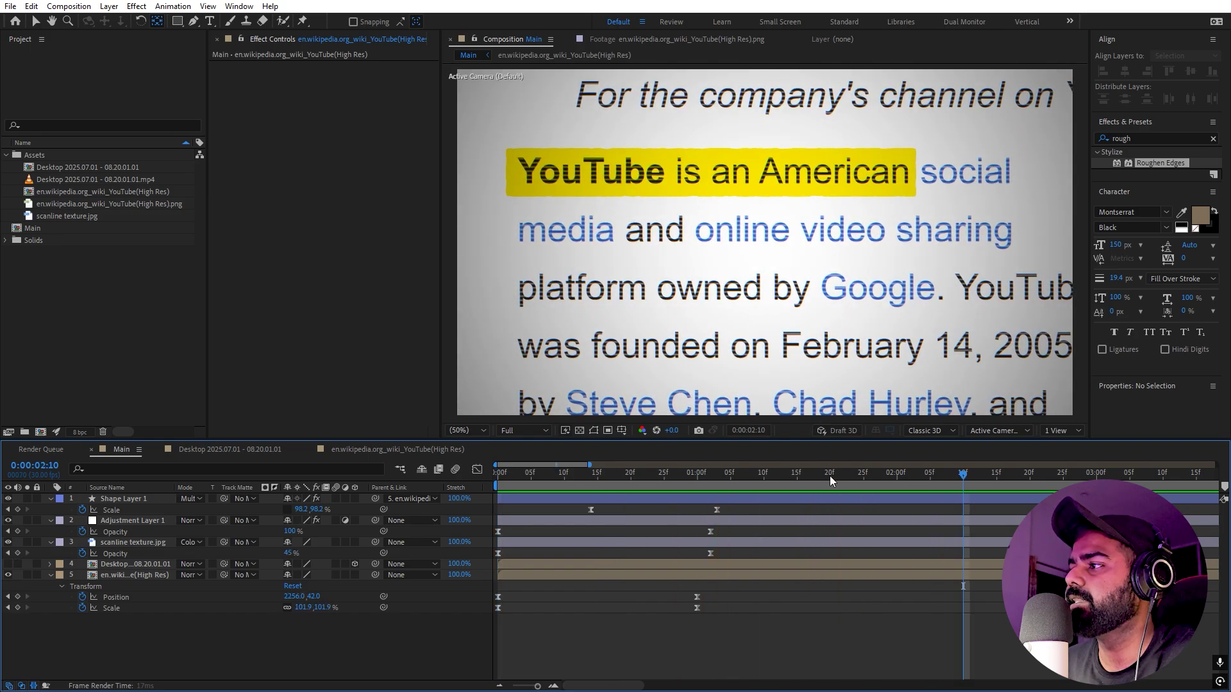
- Add Position and Scale keyframes to the Wikipedia screenshot layer at 0:00:01:11 to hold its framing
left_click_drag(907, 478, 882, 481)
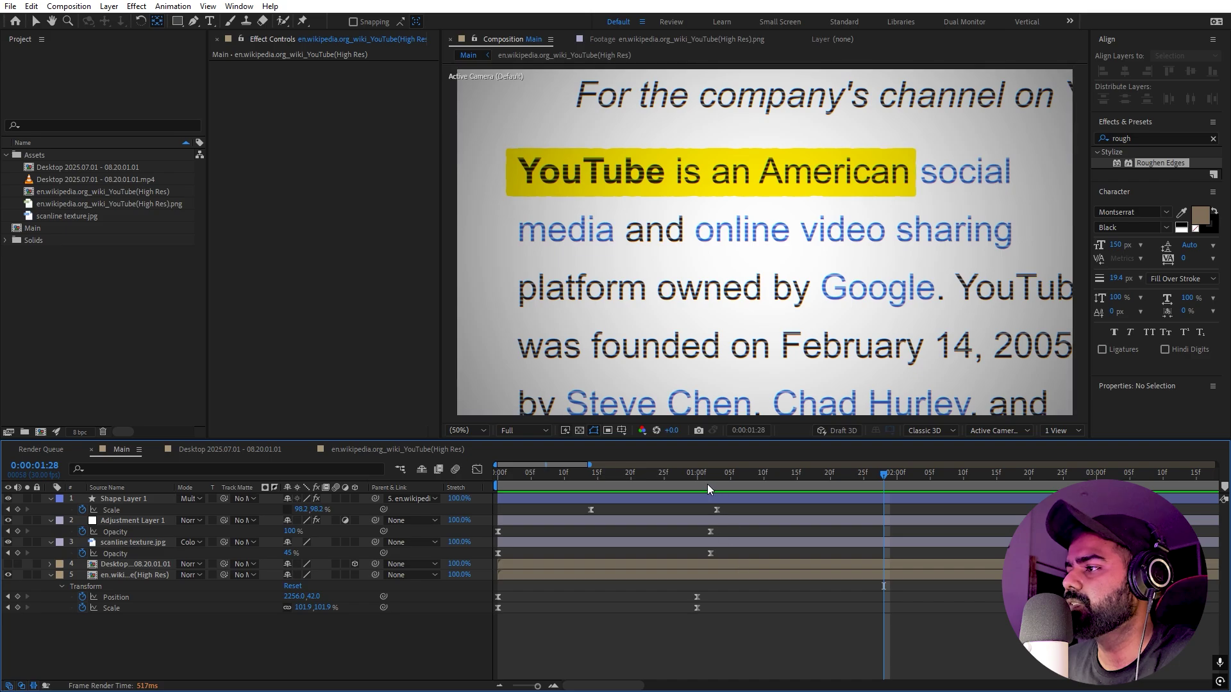
left_click_drag(694, 481, 770, 485)
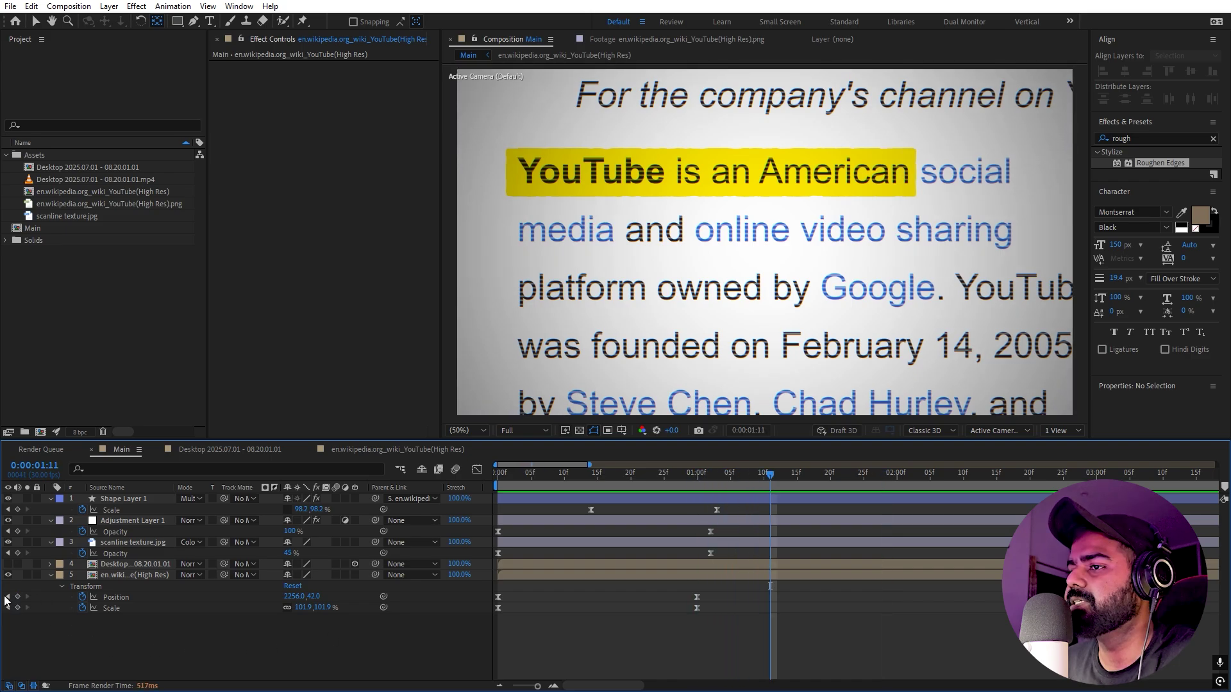
left_click(18, 597)
left_click(19, 609)
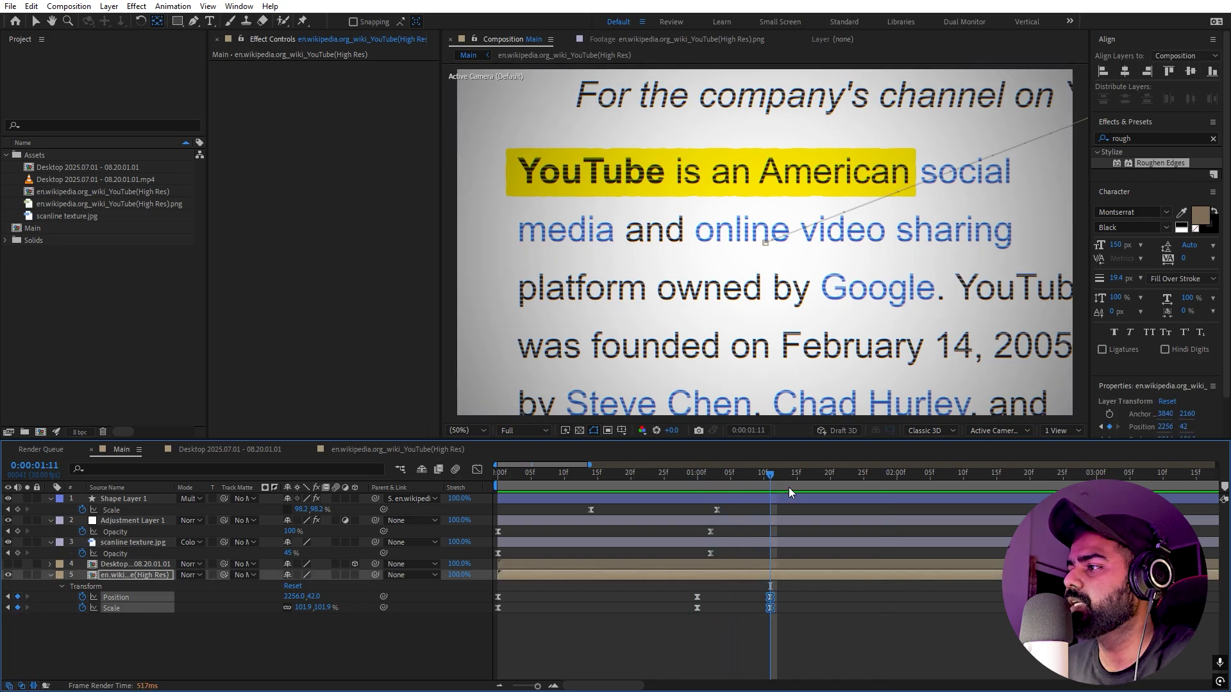
- At 0:00:02:08, reframe the screenshot on the "Headquartered in San Bruno, California" lines, with Position 2020, -858 and Scale 92.6%
left_click(947, 489)
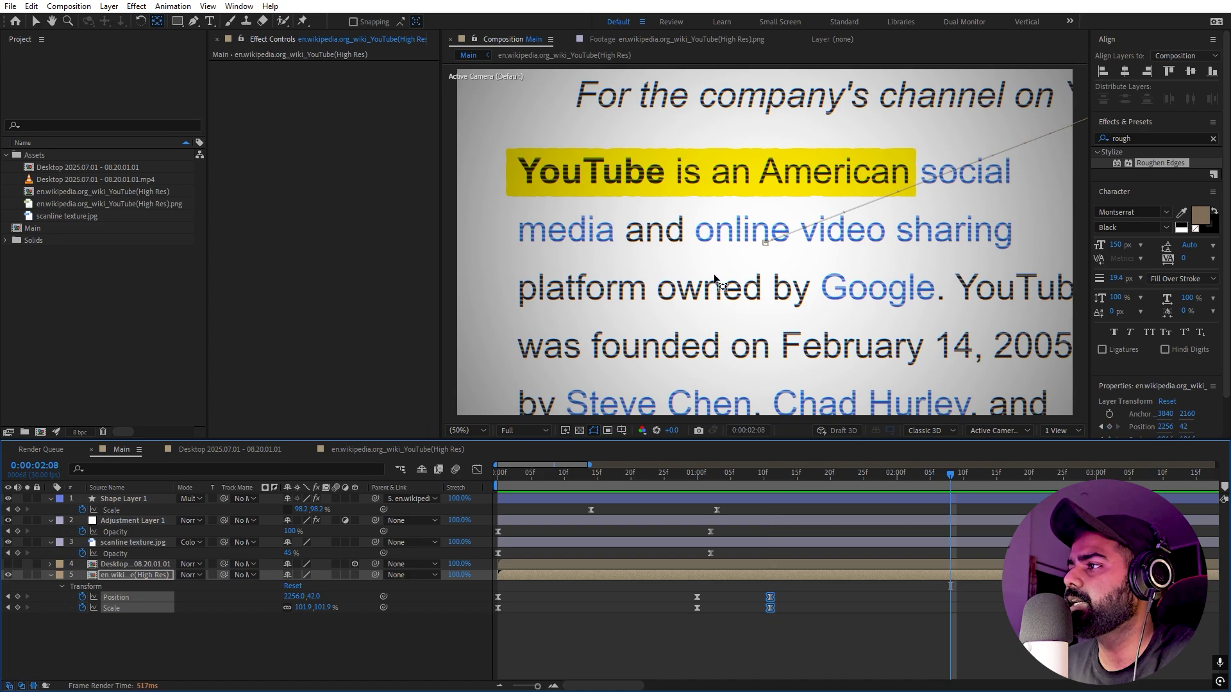
scroll(714, 278, "down", 4)
scroll(731, 300, "up", 2)
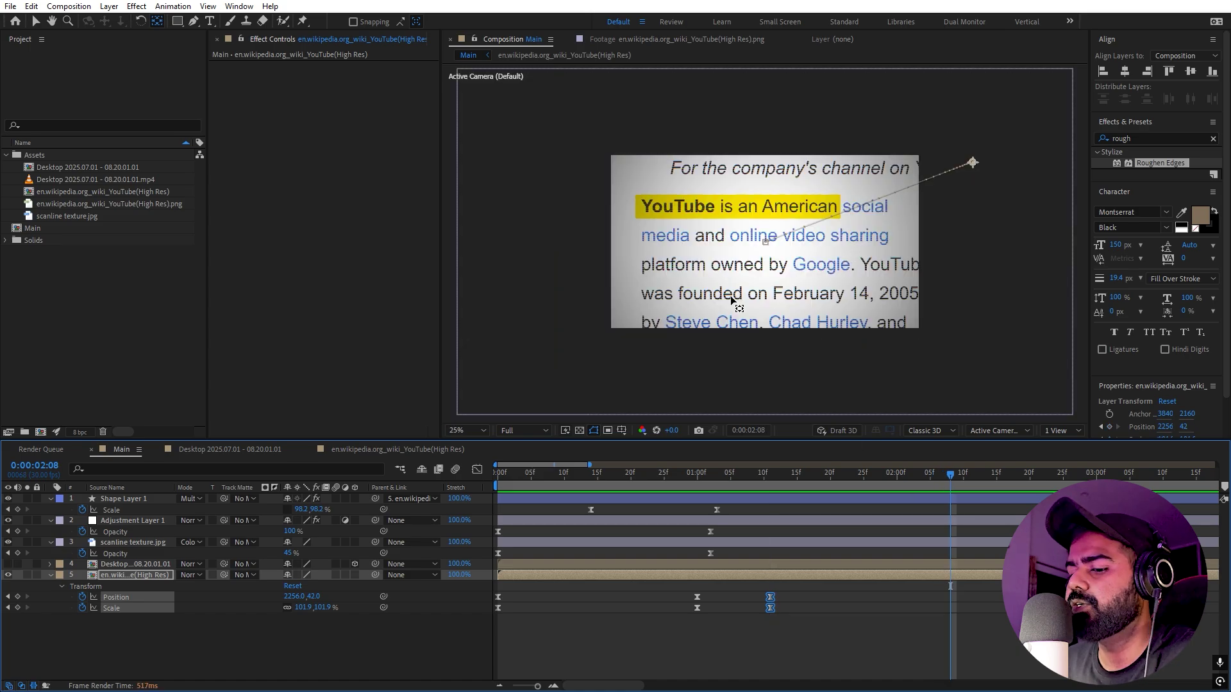
key("v")
left_click_drag(788, 282, 765, 125)
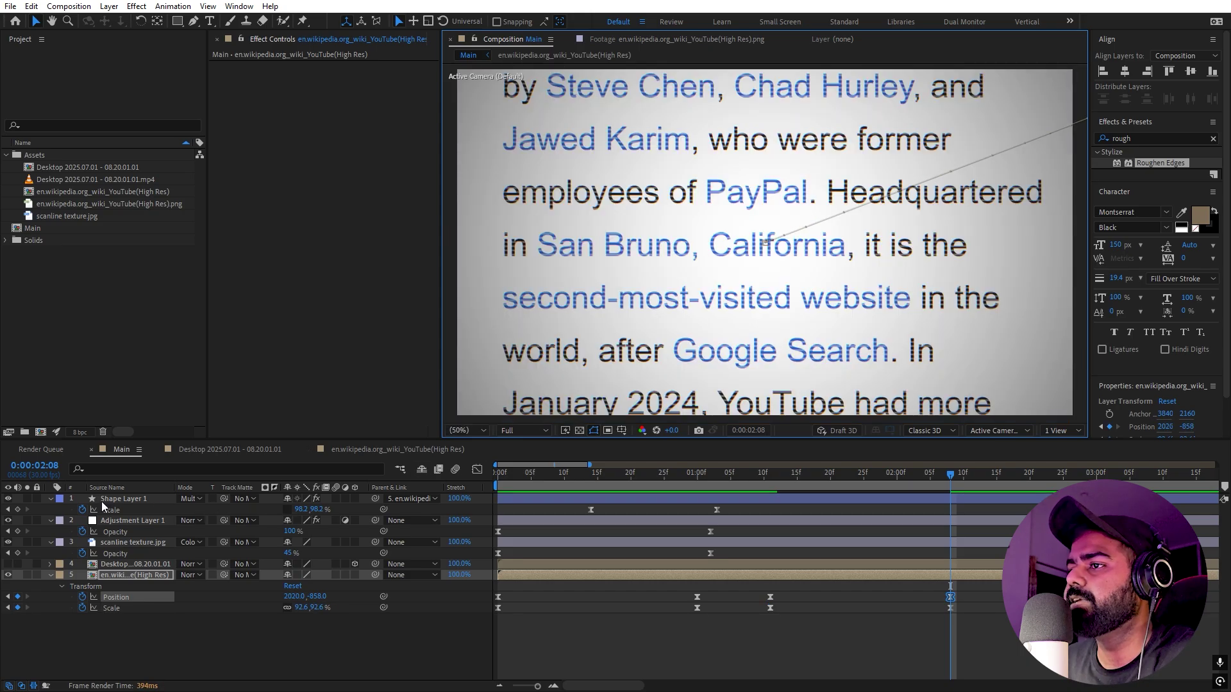
- Duplicate the highlight layer and shift the copy in time so its Scale keyframes end at 0:00:02:08
left_click(122, 499)
key("ctrl+d")
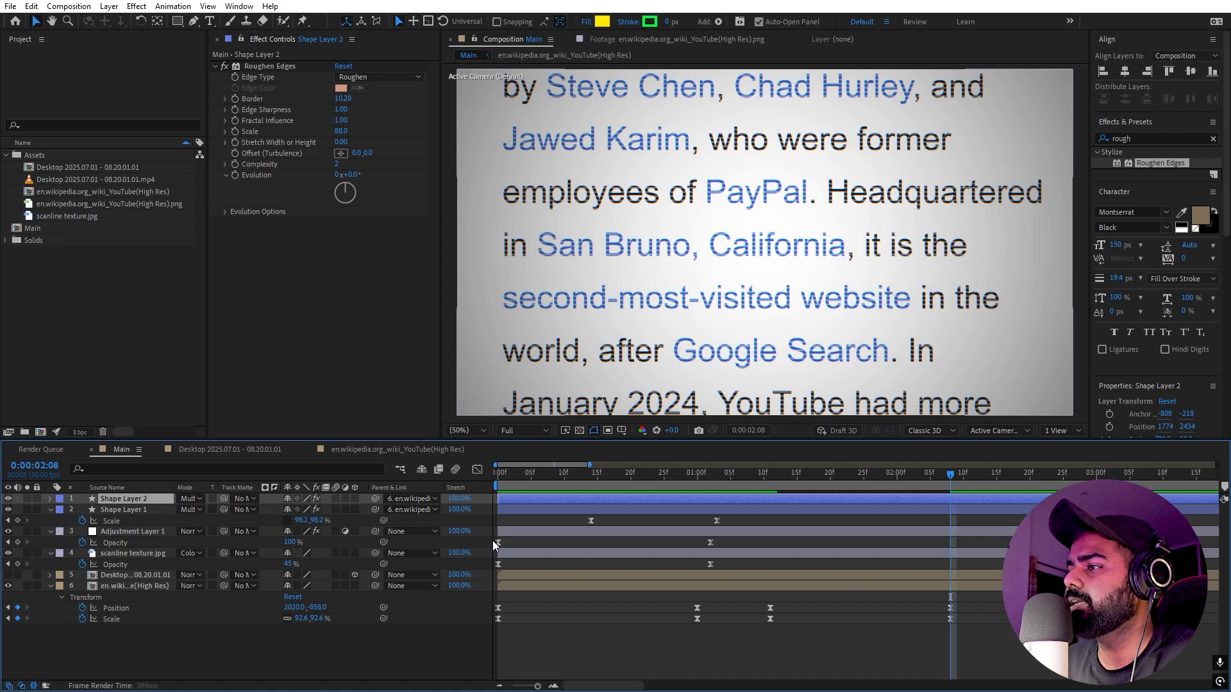
key("u")
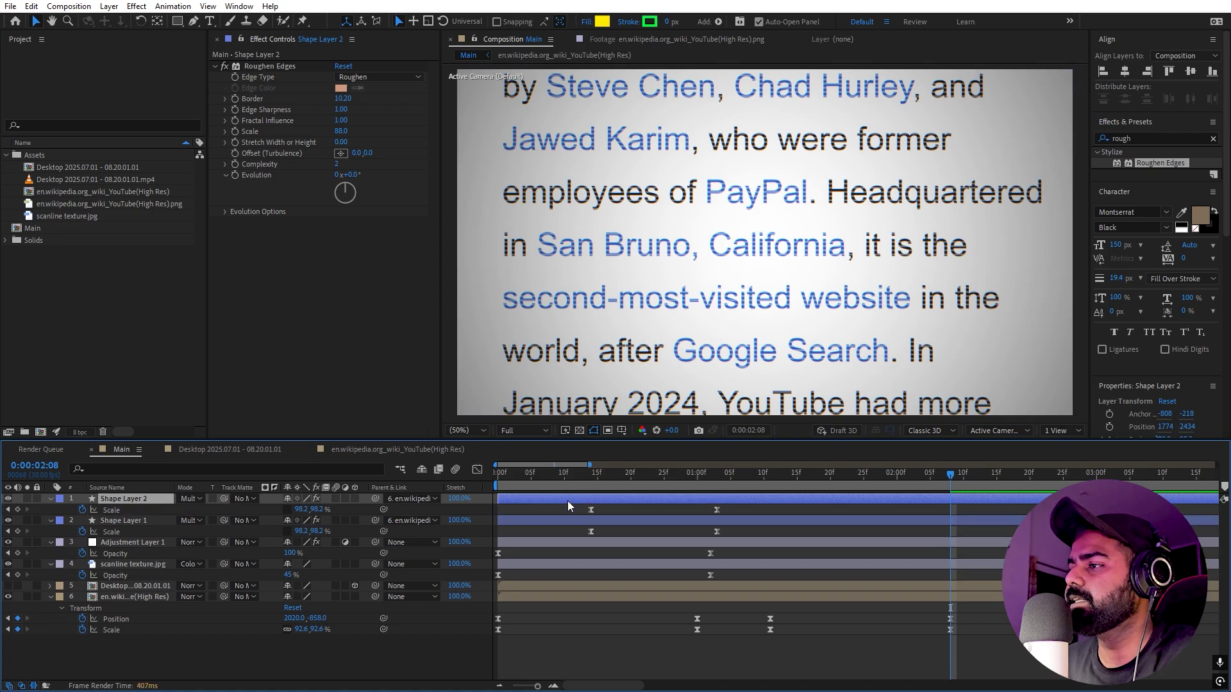
left_click_drag(567, 501, 797, 501)
- Move the duplicated highlight over the word "Headquartered", aligning its starting edge just before the letter H
scroll(830, 366, "down", 2)
scroll(830, 367, "down", 1)
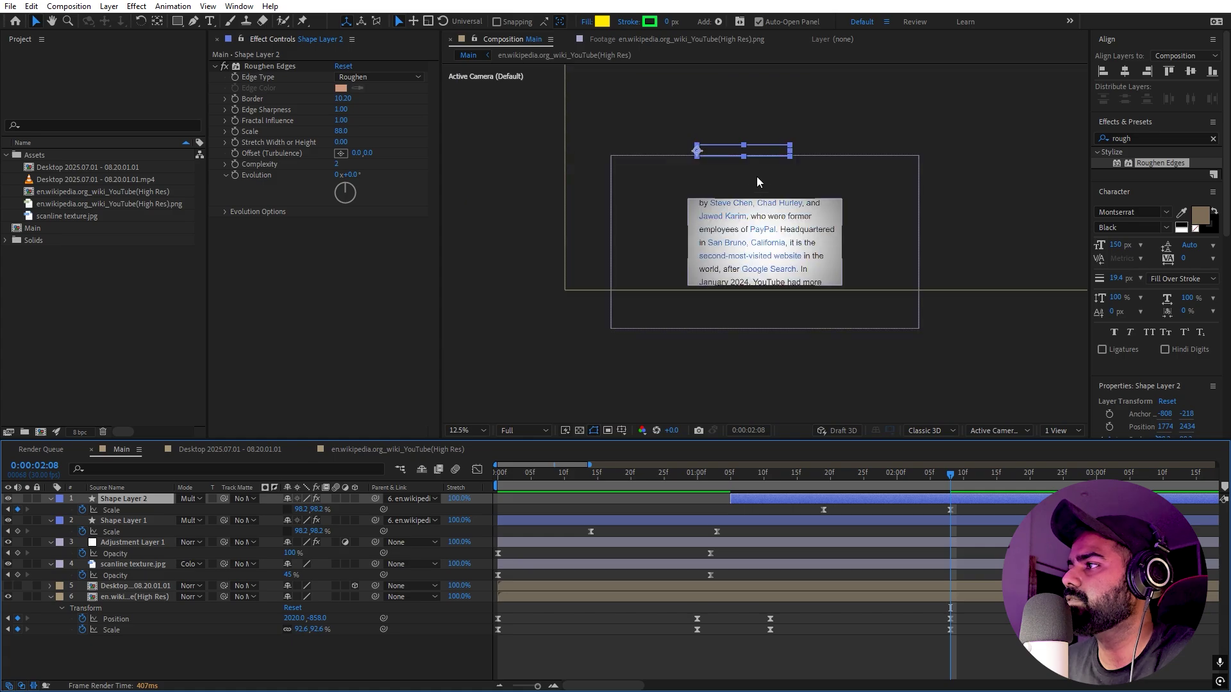
left_click_drag(757, 155, 817, 234)
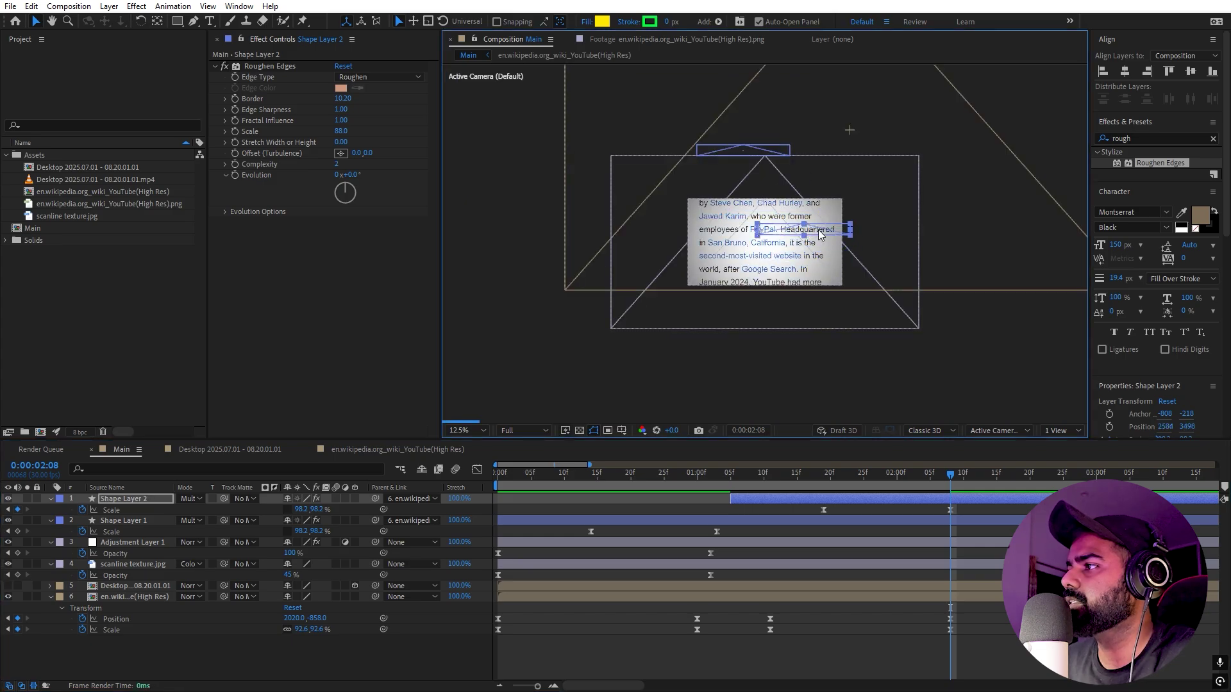
scroll(818, 231, "up", 2)
key("space")
left_click_drag(888, 295, 809, 345)
scroll(670, 380, "up", 1)
left_click_drag(663, 307, 837, 310)
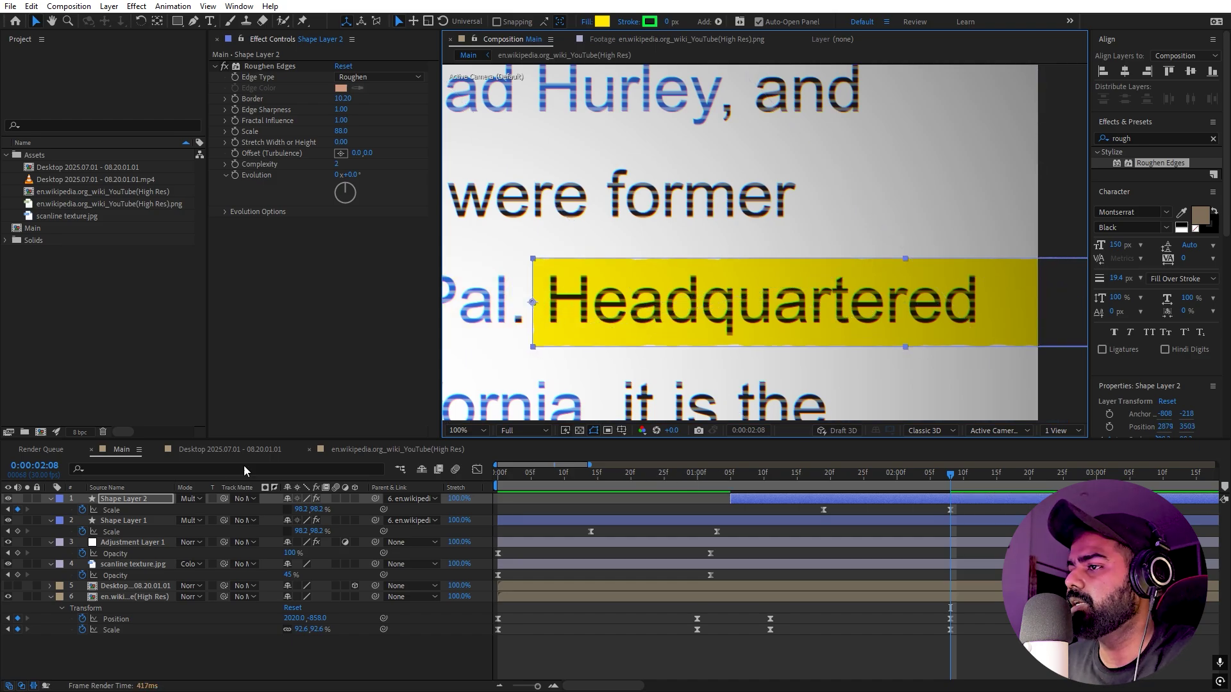
- Reduce the second highlight's horizontal Scale to 60.8% at 0:00:02:08 so it covers only "Headquartered"
left_click(136, 520)
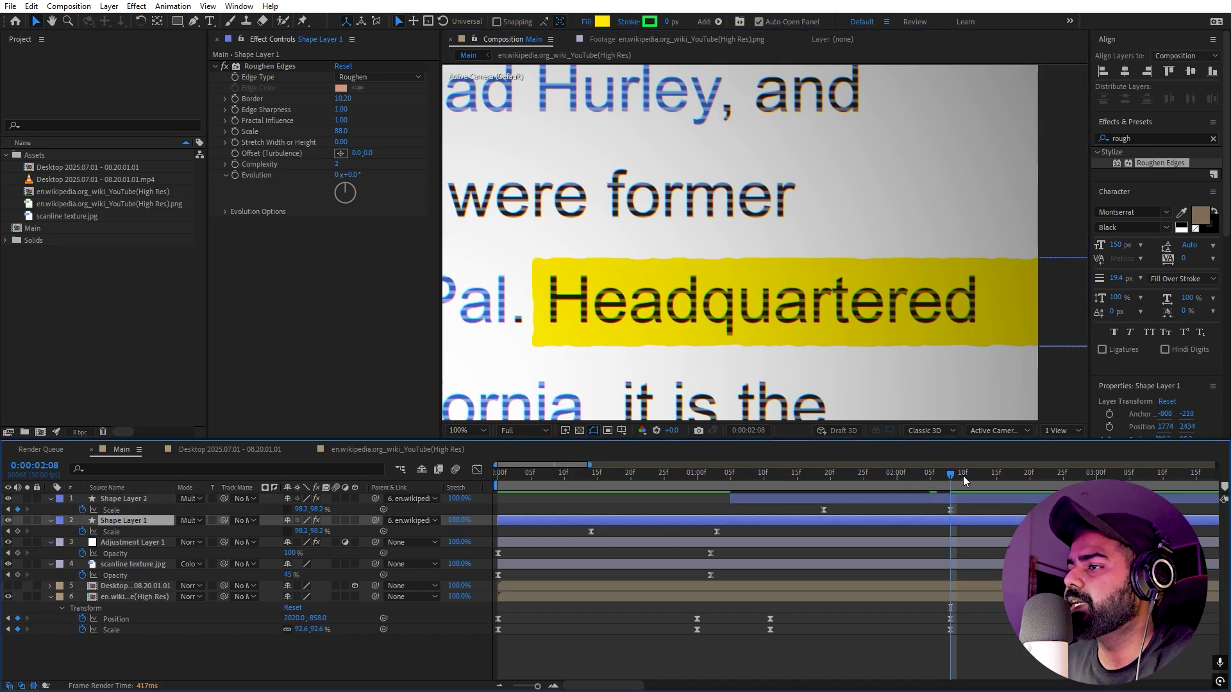
left_click(168, 500)
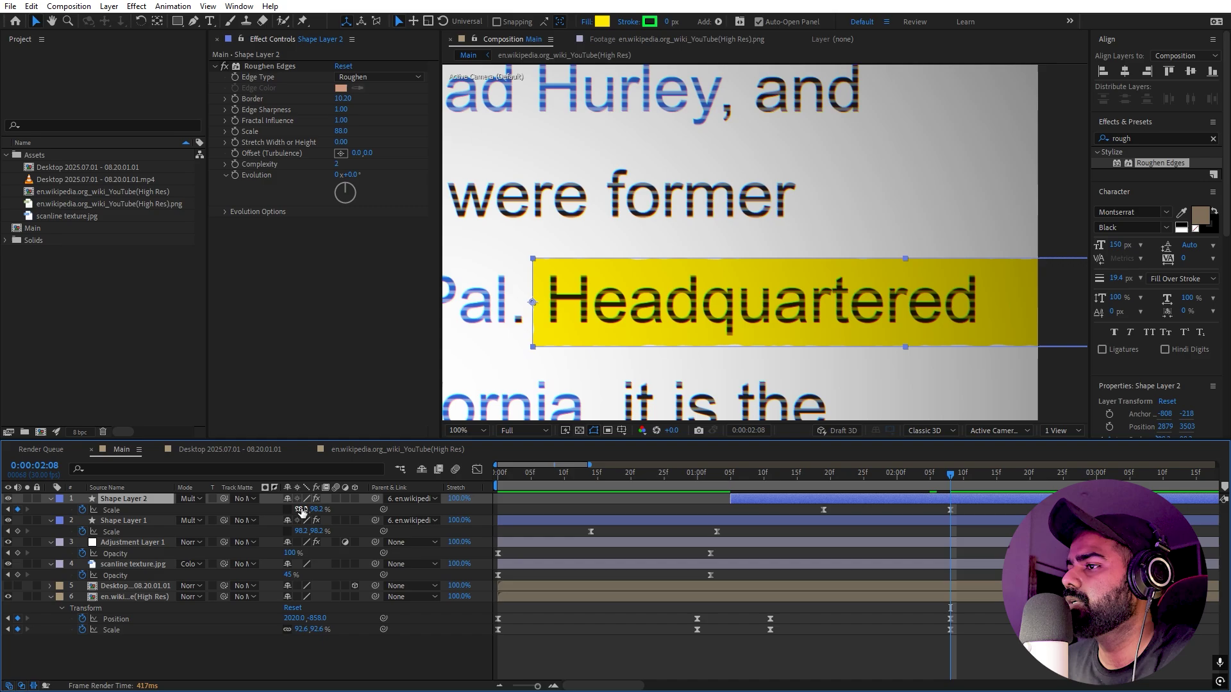
left_click_drag(302, 511, 217, 521)
scroll(793, 319, "down", 1)
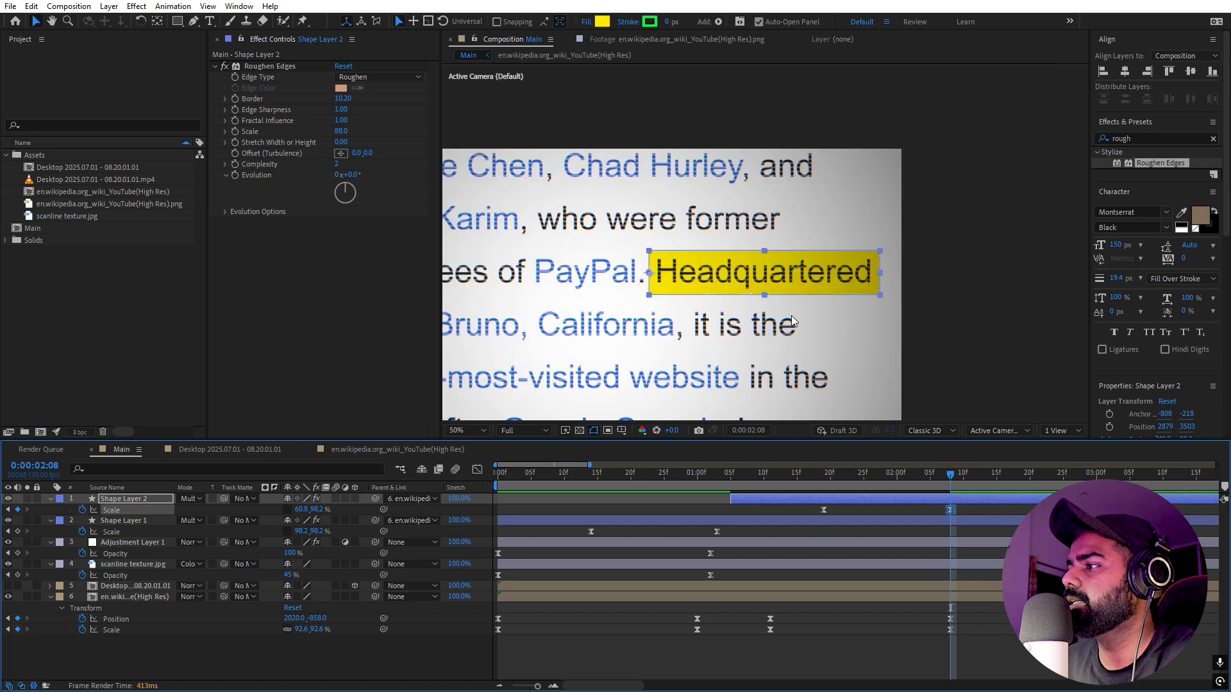
- Duplicate the second highlight onto the line below and widen its horizontal Scale to 95.2% to cover "in San Bruno, California,"
key("ctrl+d")
left_click_drag(606, 234, 806, 233)
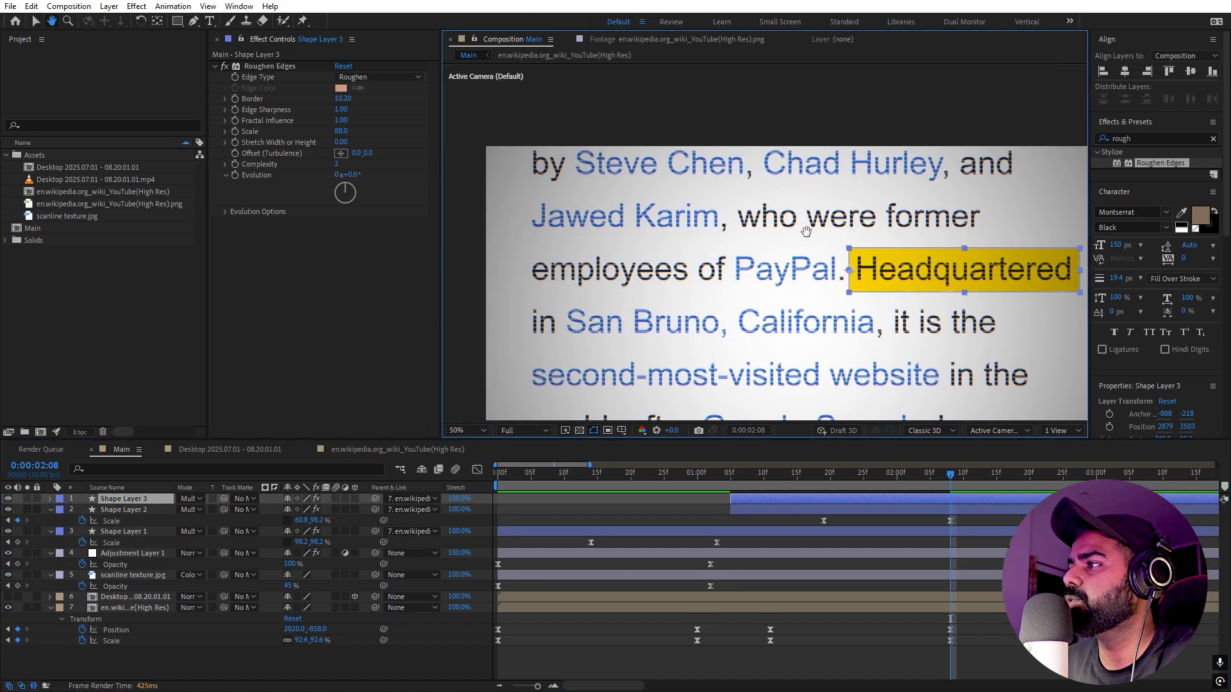
left_click_drag(901, 275, 578, 327)
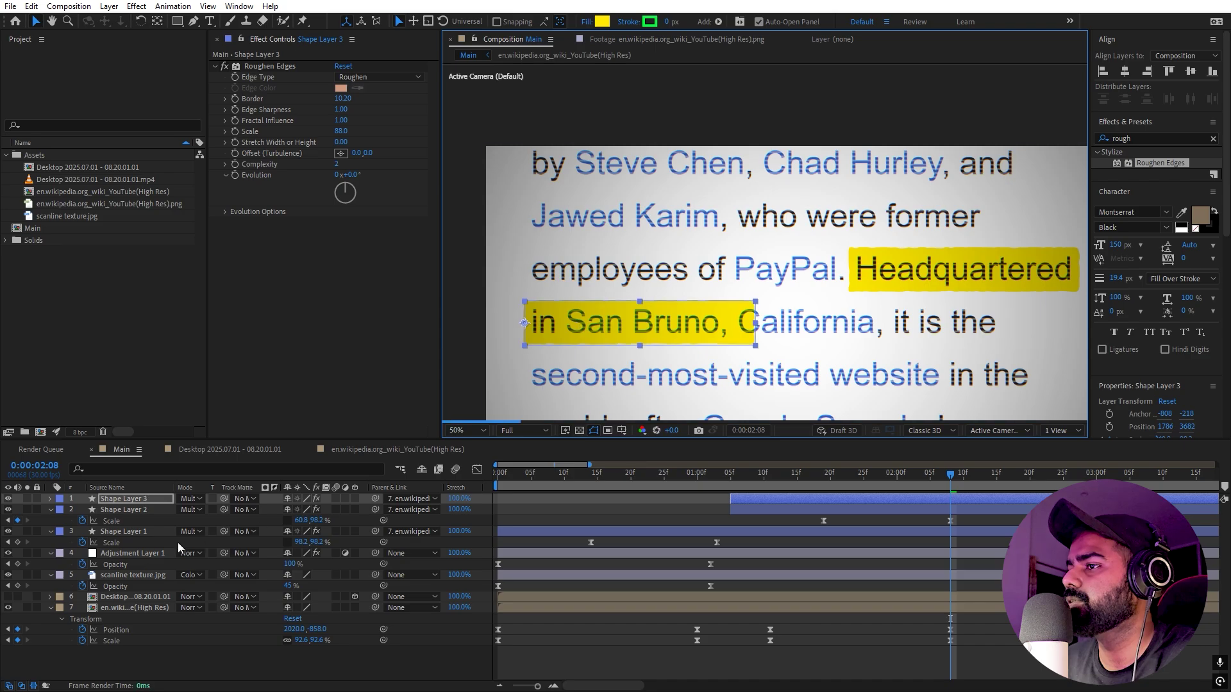
key("u")
left_click_drag(300, 510, 518, 508)
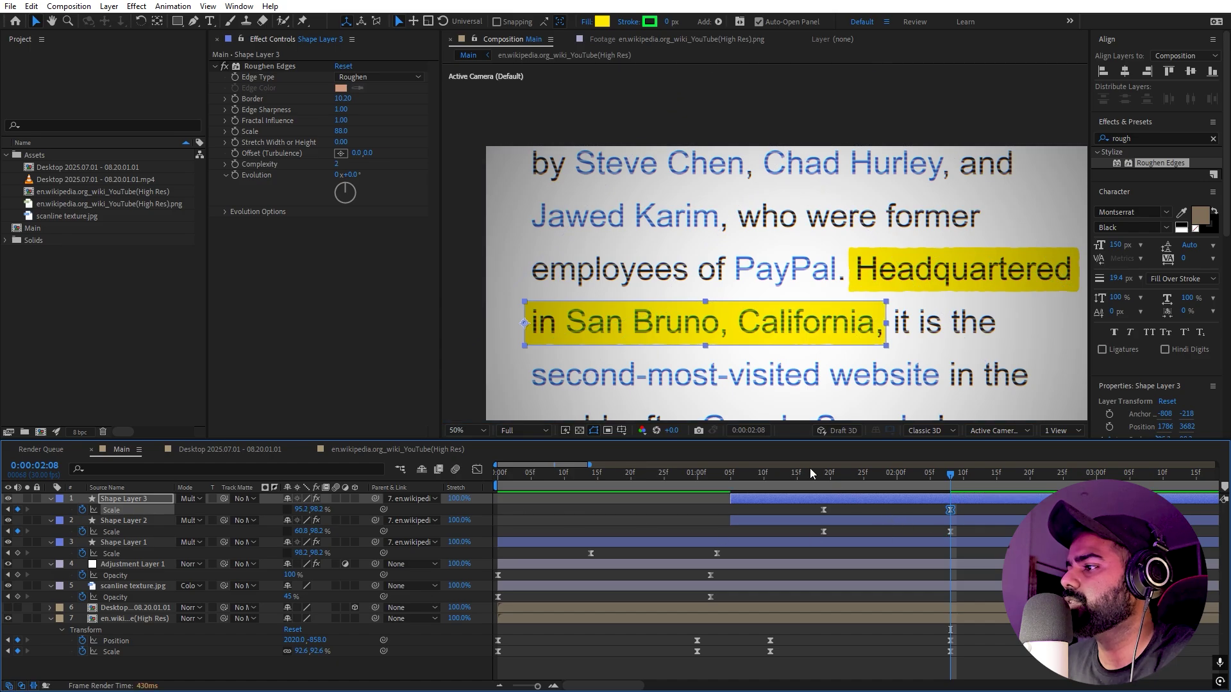
- Play the composition from the start to check all three highlight reveals
left_click(714, 475)
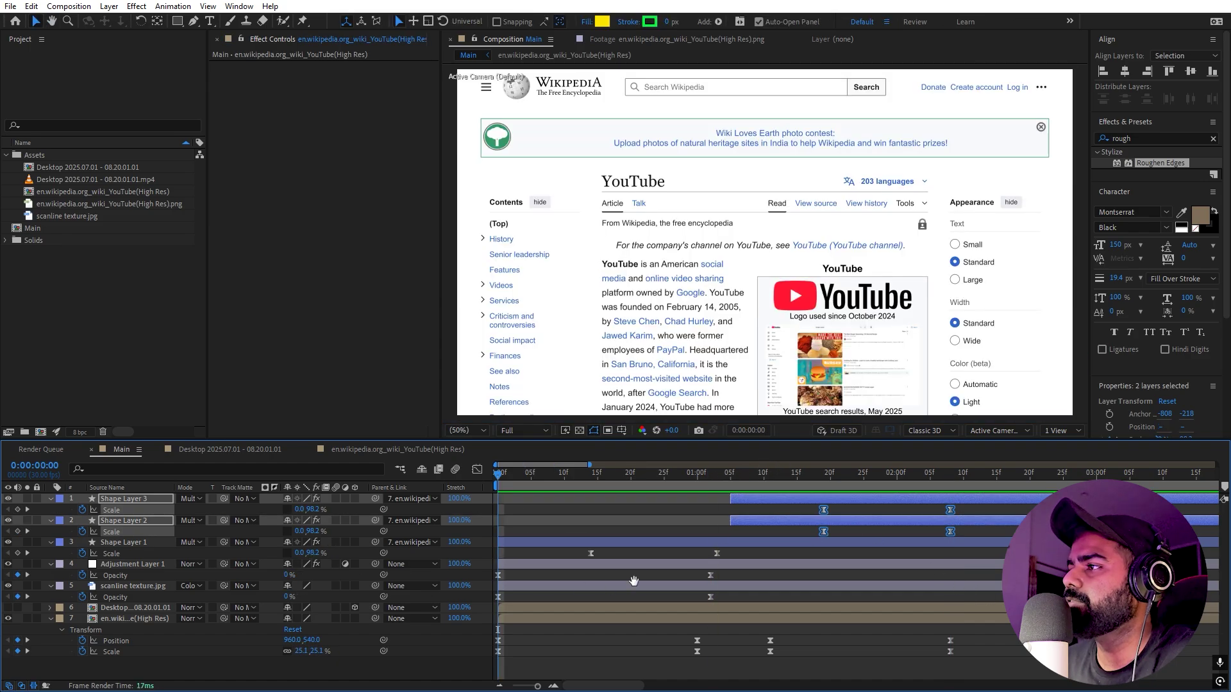
key("space")
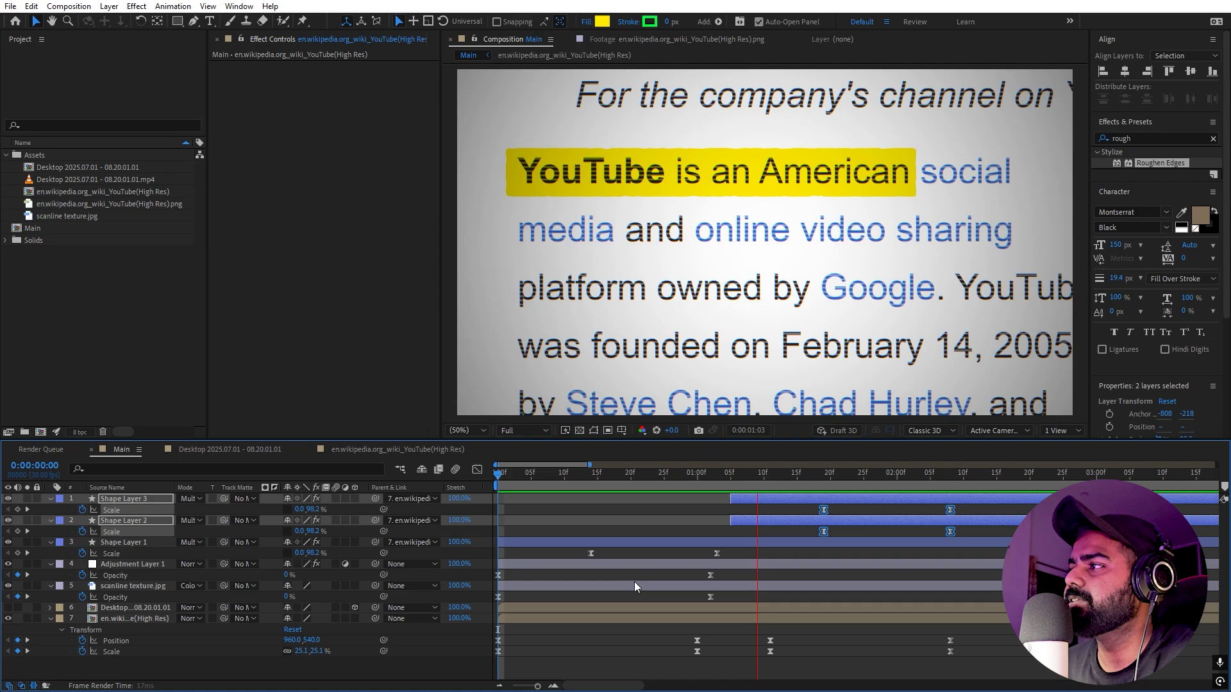
key("space")
- Delay the "in San Bruno, California" highlight layer by about three frames relative to the "Headquartered" one and play the result
left_click(798, 522)
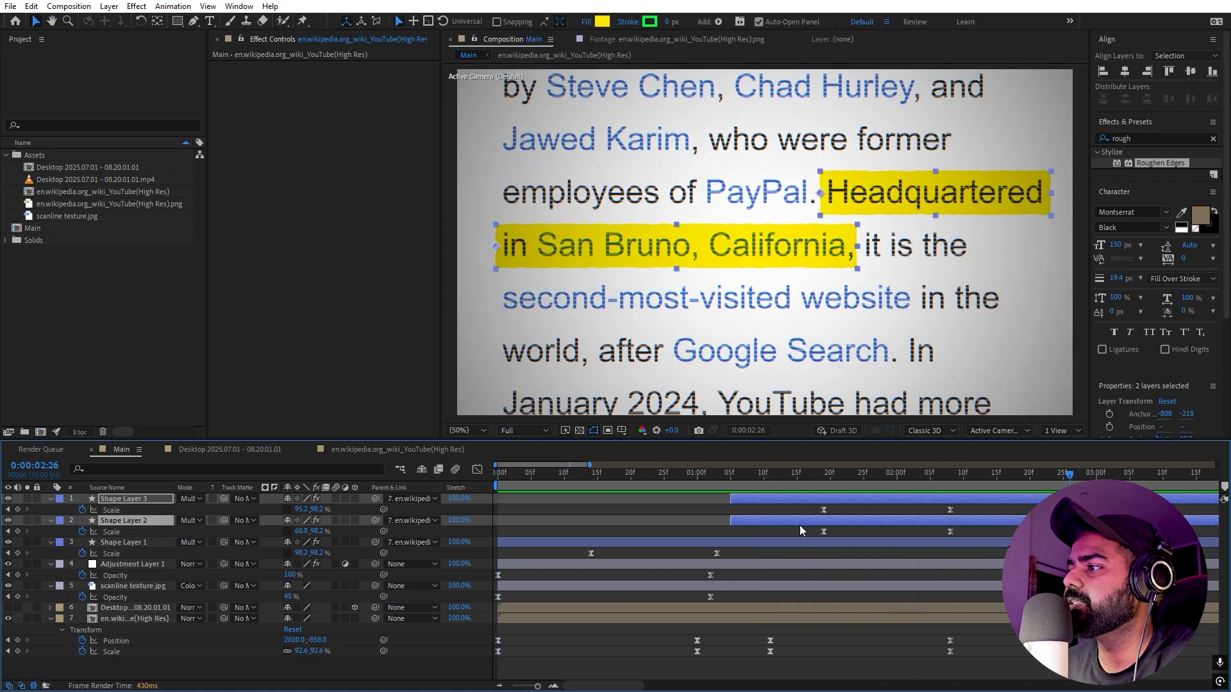
left_click(883, 500, "shift")
left_click(876, 509)
left_click_drag(872, 498, 892, 498)
left_click(774, 475)
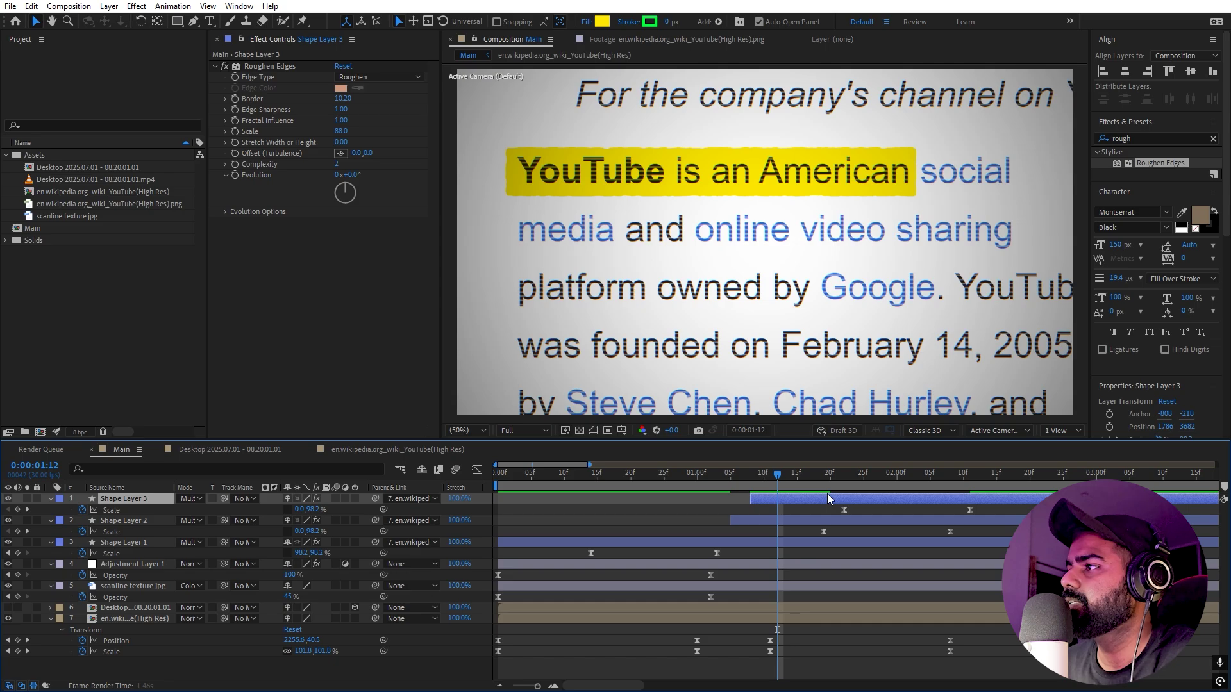
key("space")
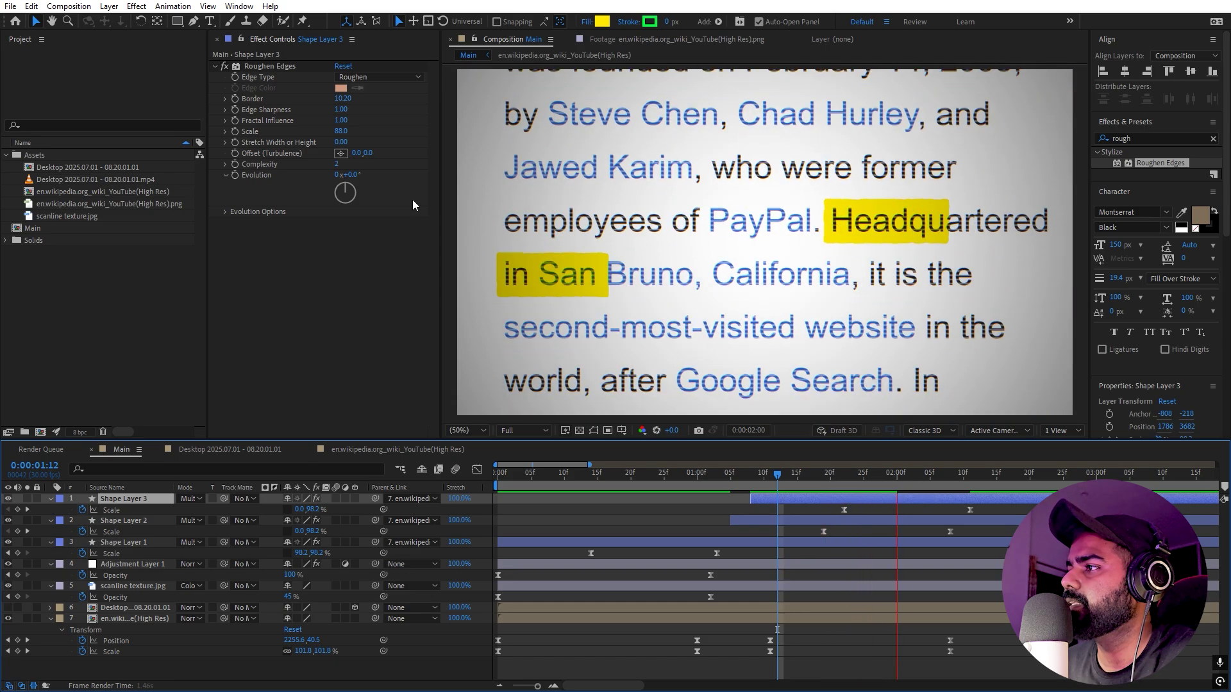
- Check the staggered highlights at 0:00:02:04 with the whole composition fitted in the viewer
left_click(825, 478)
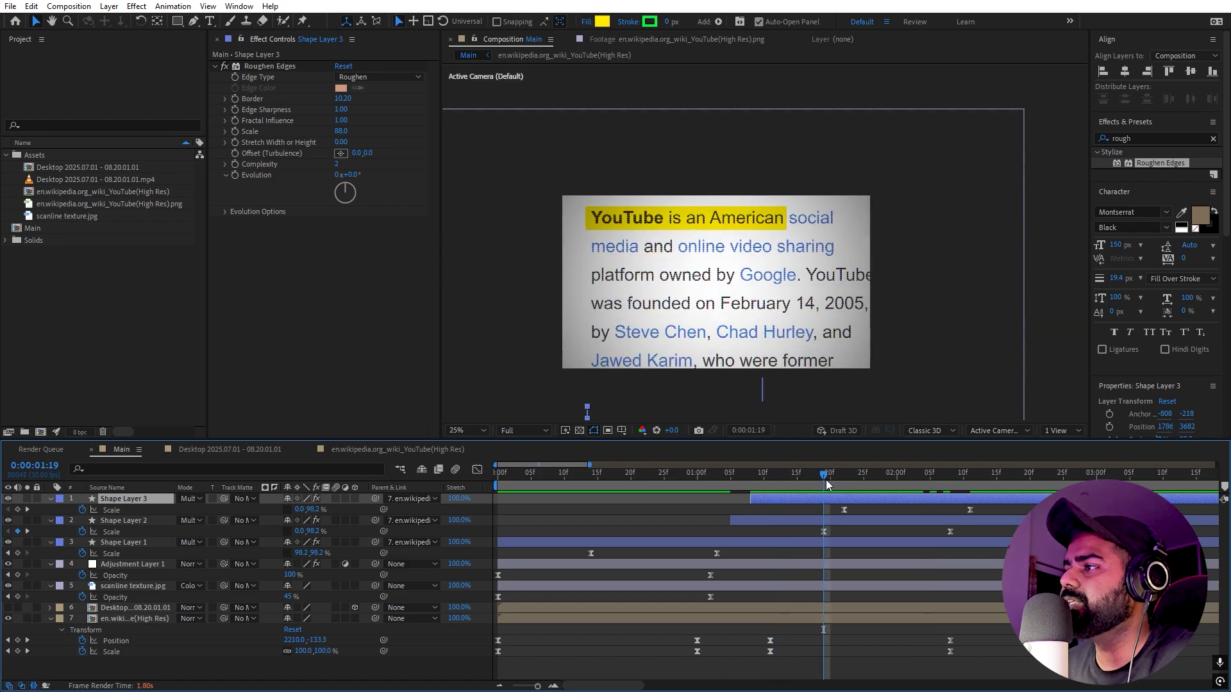
left_click(923, 477)
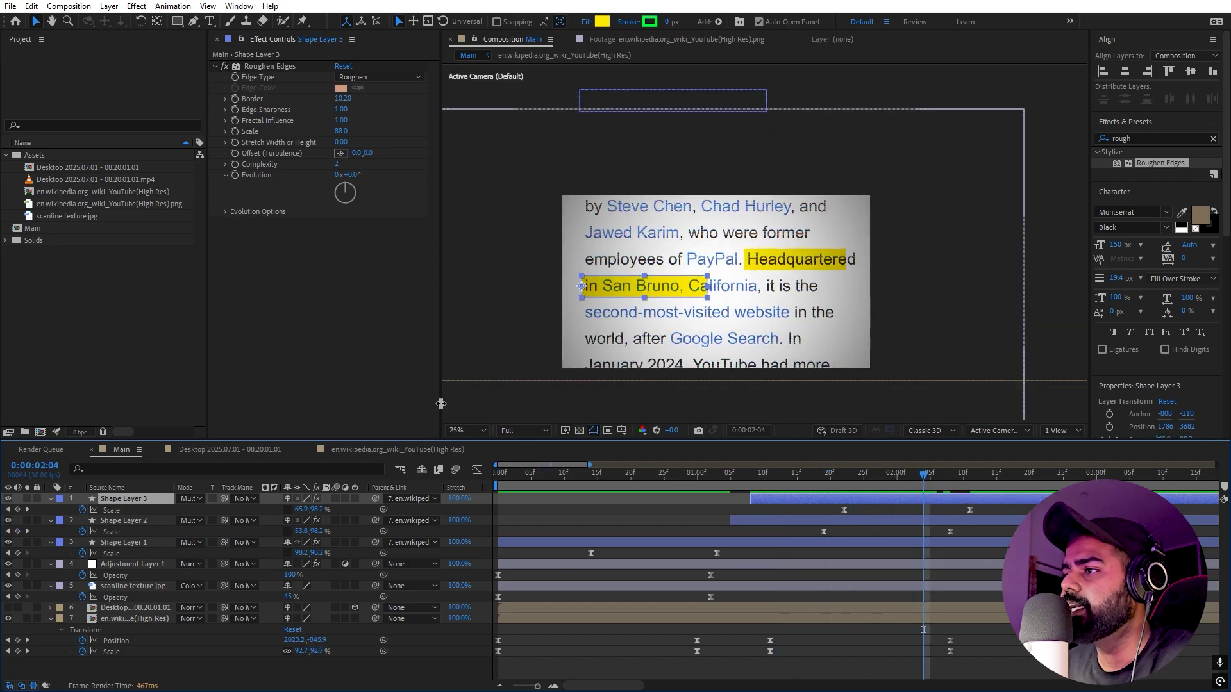
left_click(467, 431)
left_click(478, 454)
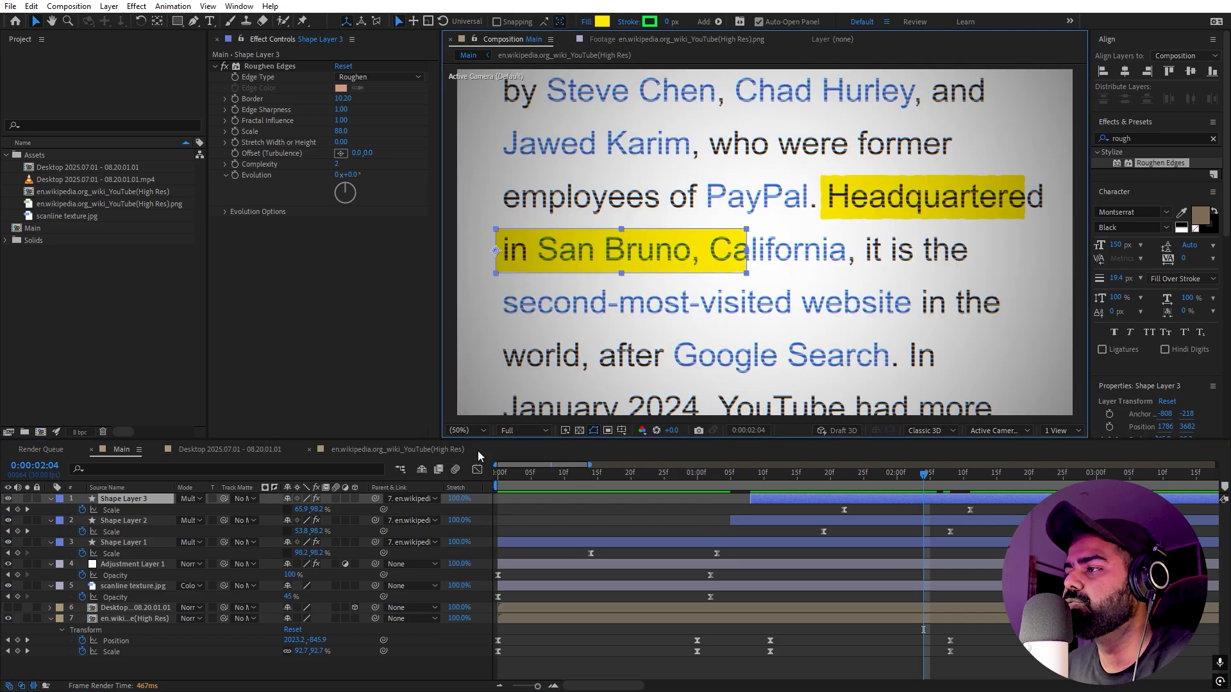